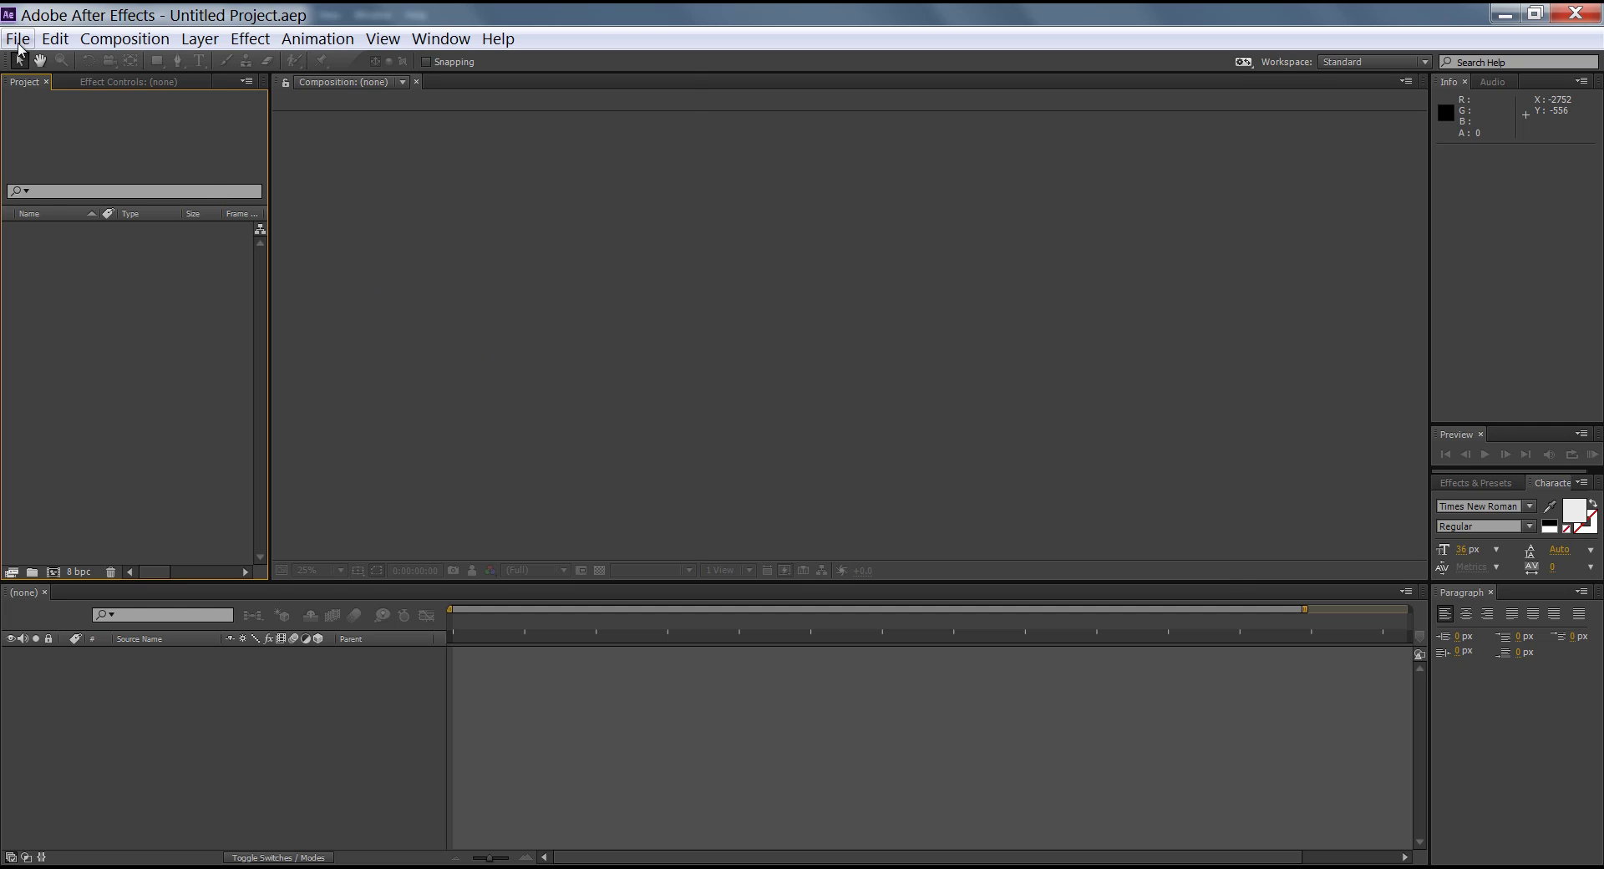
Import 2 - Copy.psd as a composition with layer styles merged into footage.
{"action": "left_click", "coordinate": [19, 41]}
{"action": "left_click", "coordinate": [105, 326]}
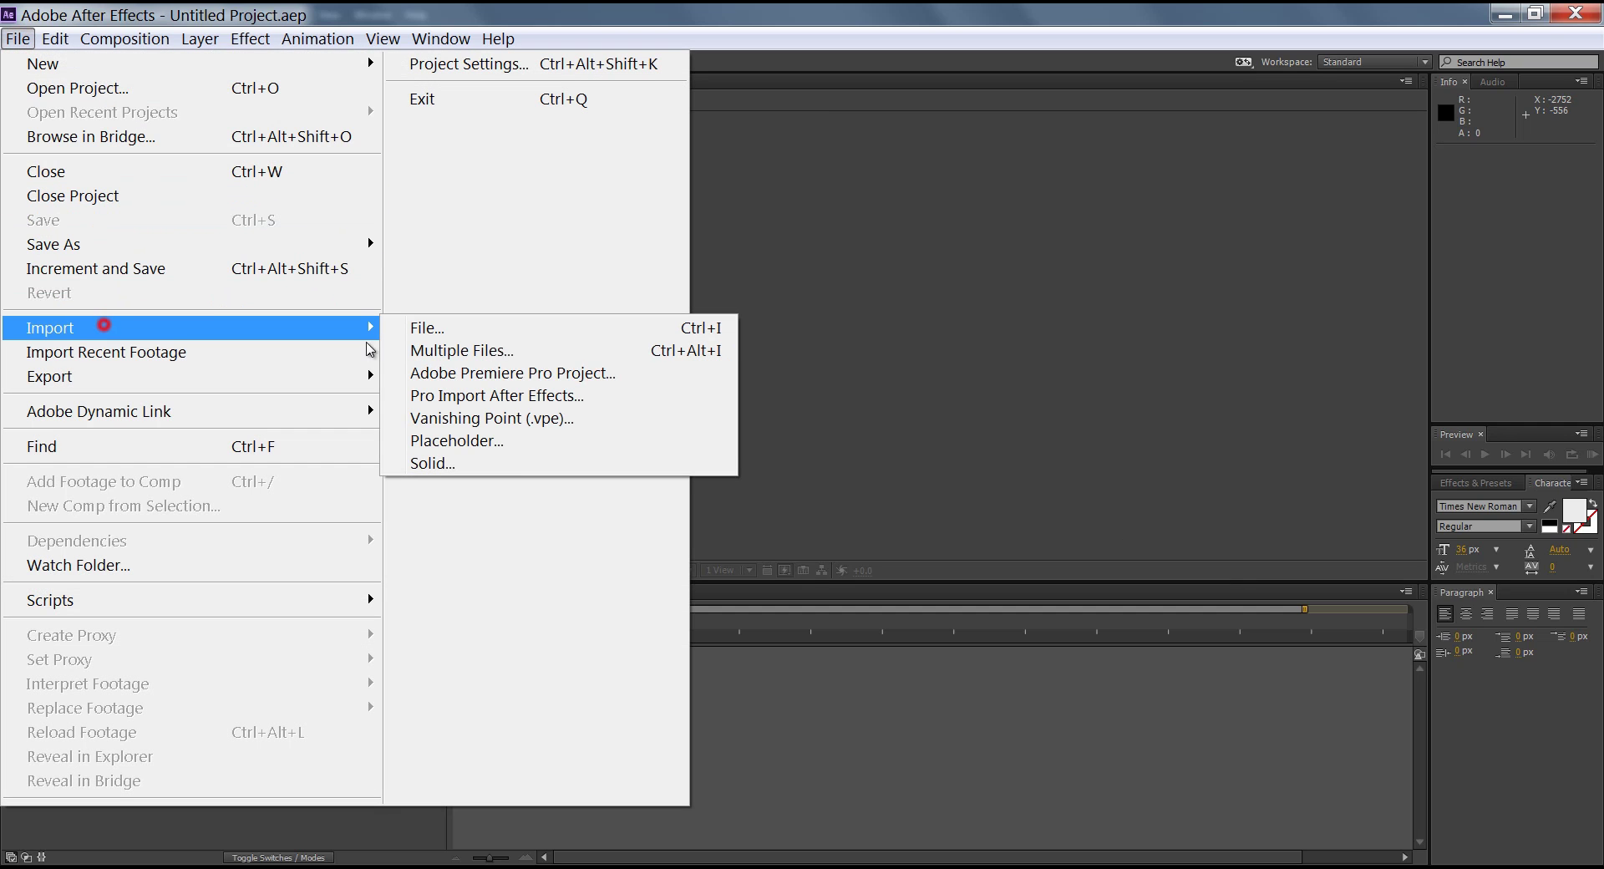
{"action": "left_click", "coordinate": [651, 329]}
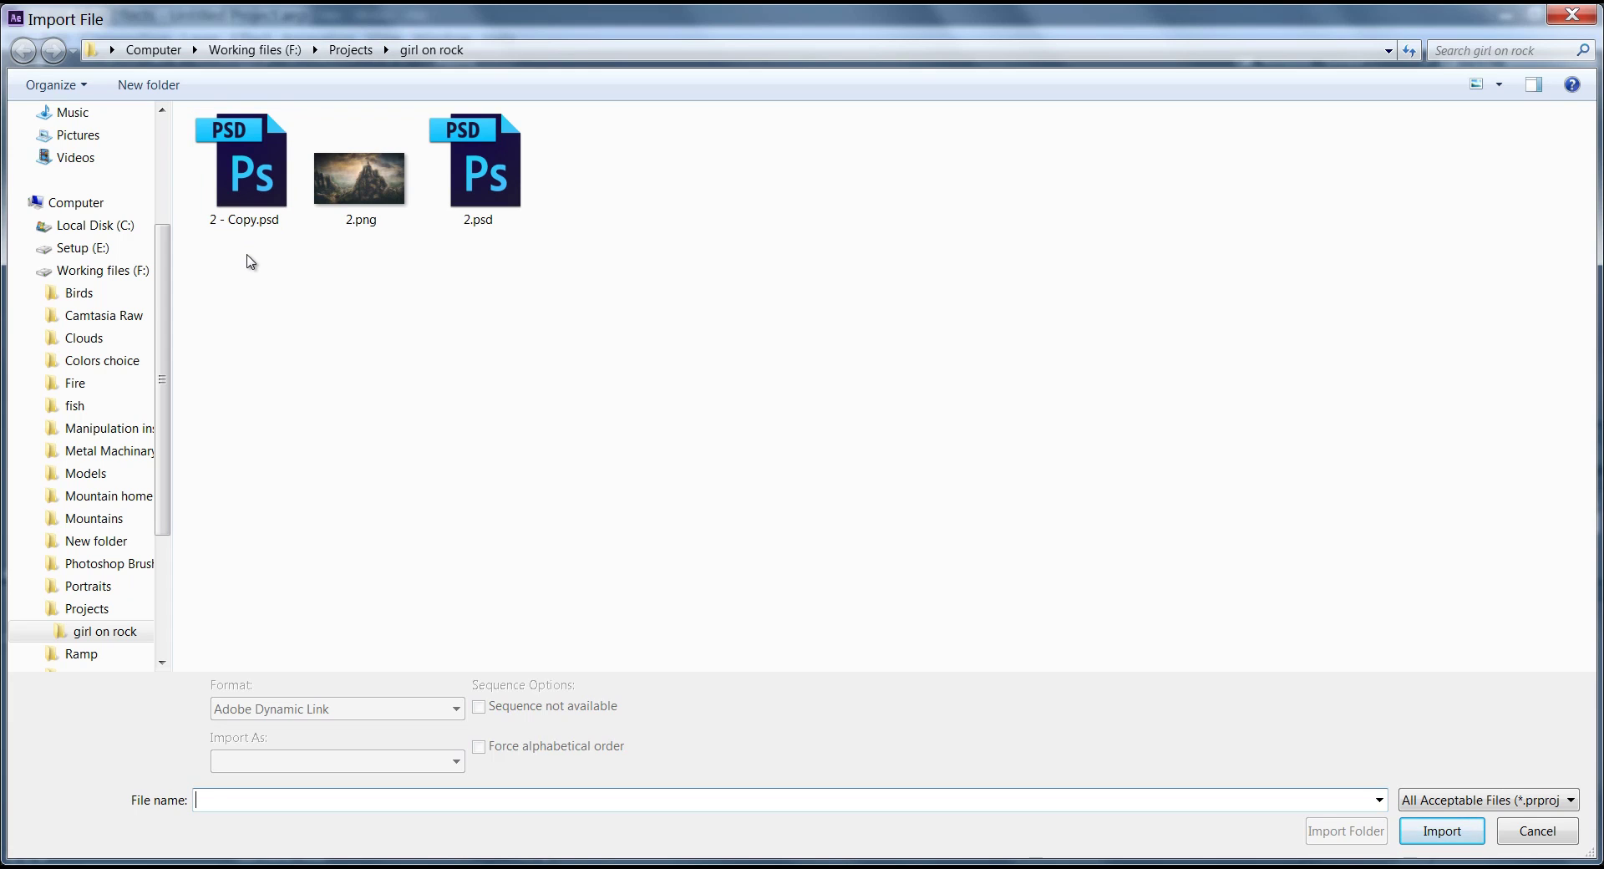
{"action": "double_click", "coordinate": [260, 206]}
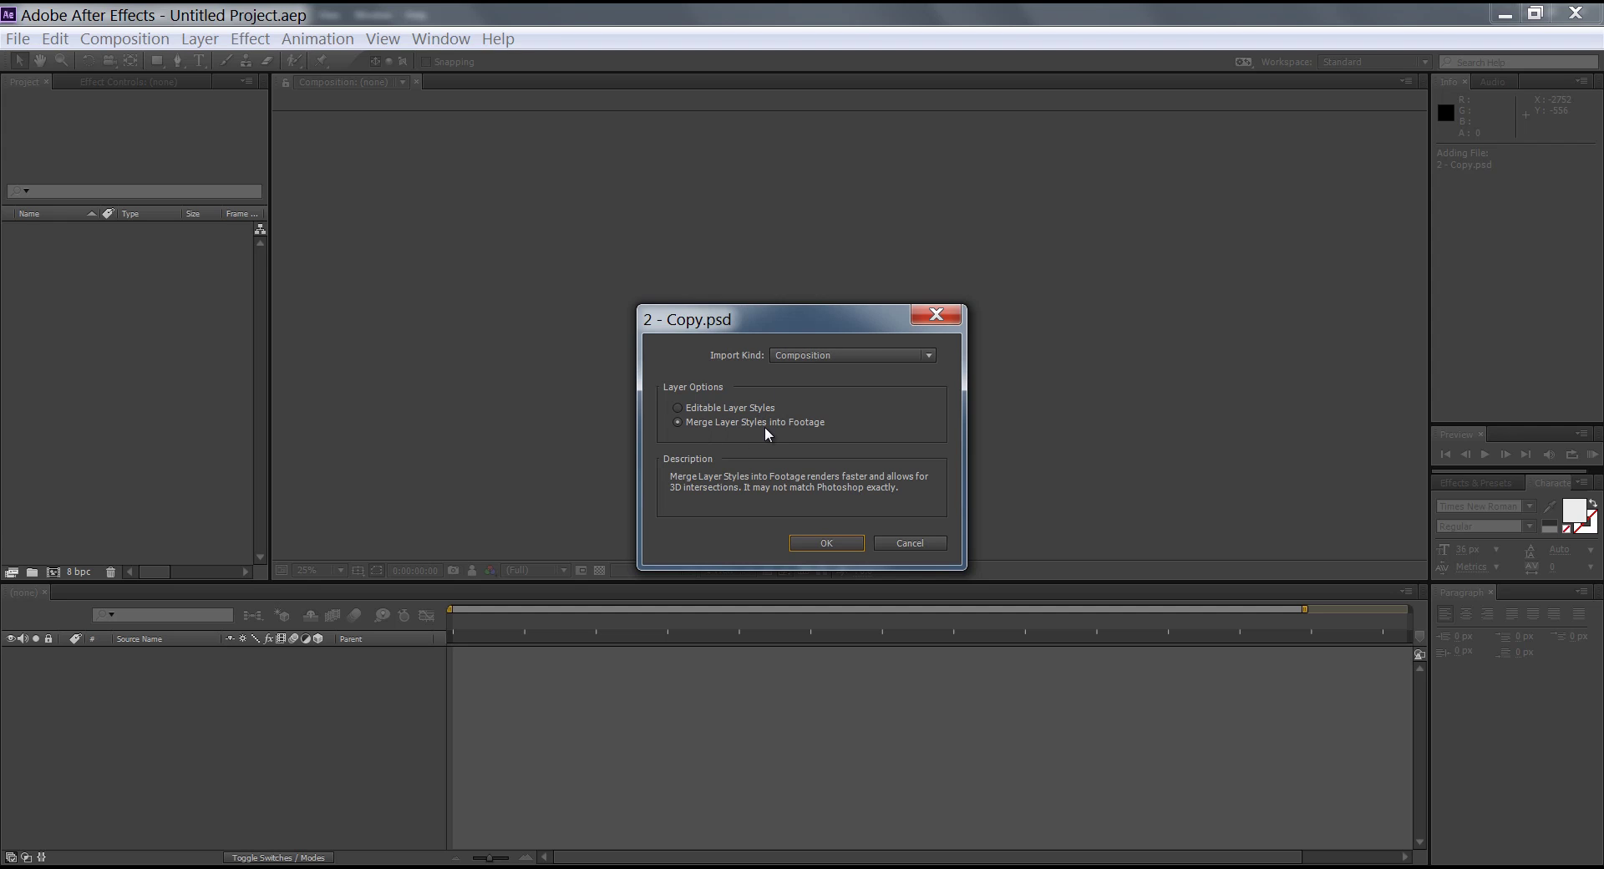
{"action": "left_click", "coordinate": [831, 543]}
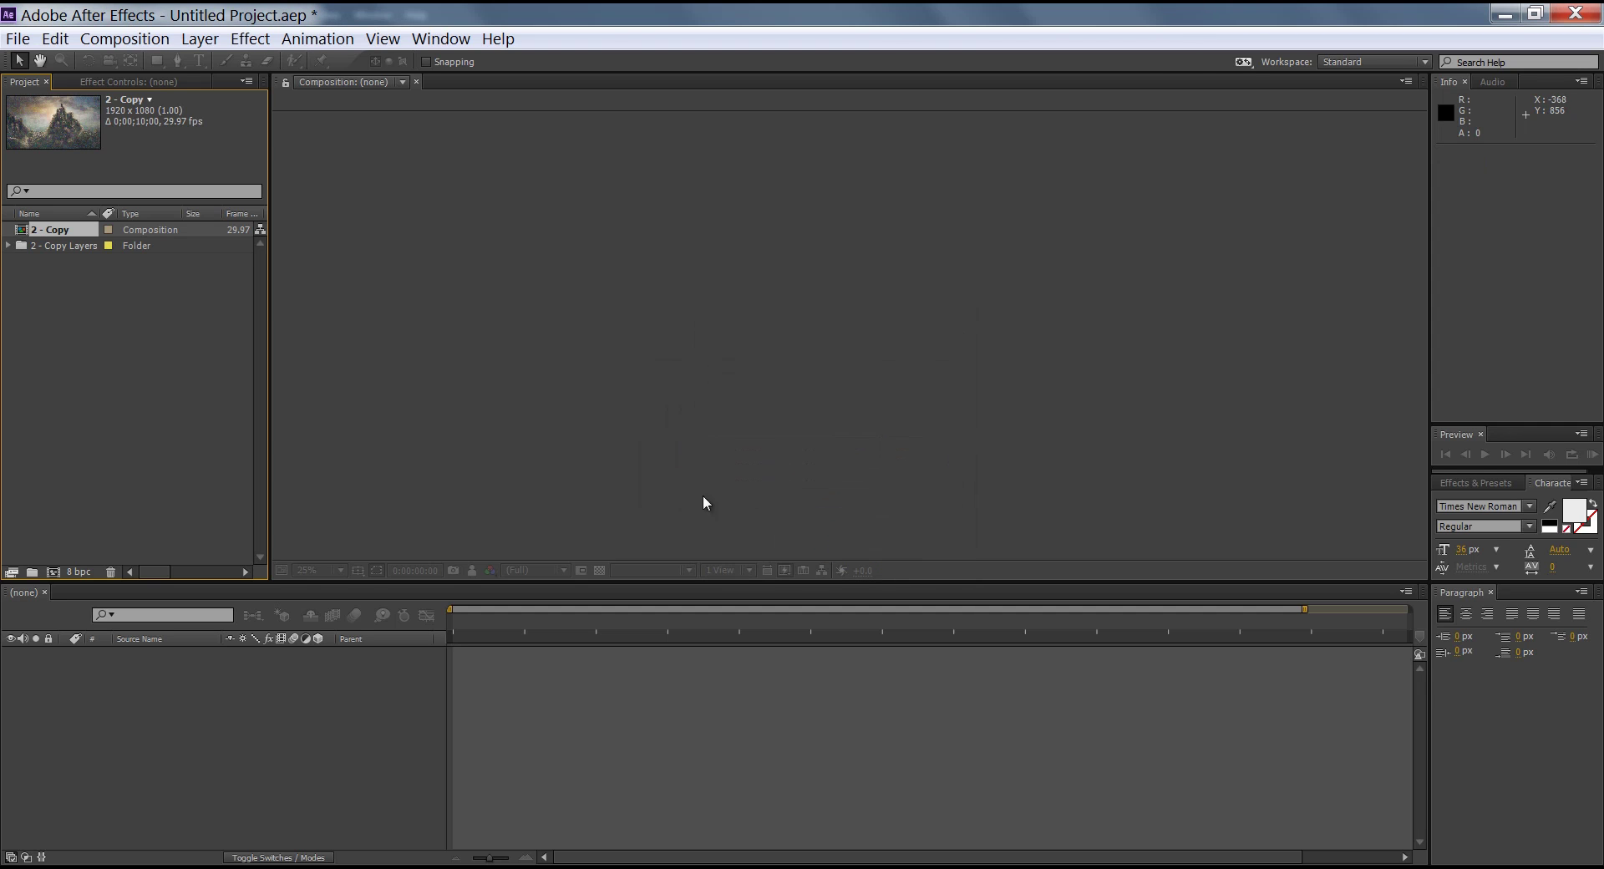
Expand the 2 - Copy Layers folder and open the 2 - Copy composition.
{"action": "left_click", "coordinate": [52, 248]}
{"action": "left_click", "coordinate": [9, 245]}
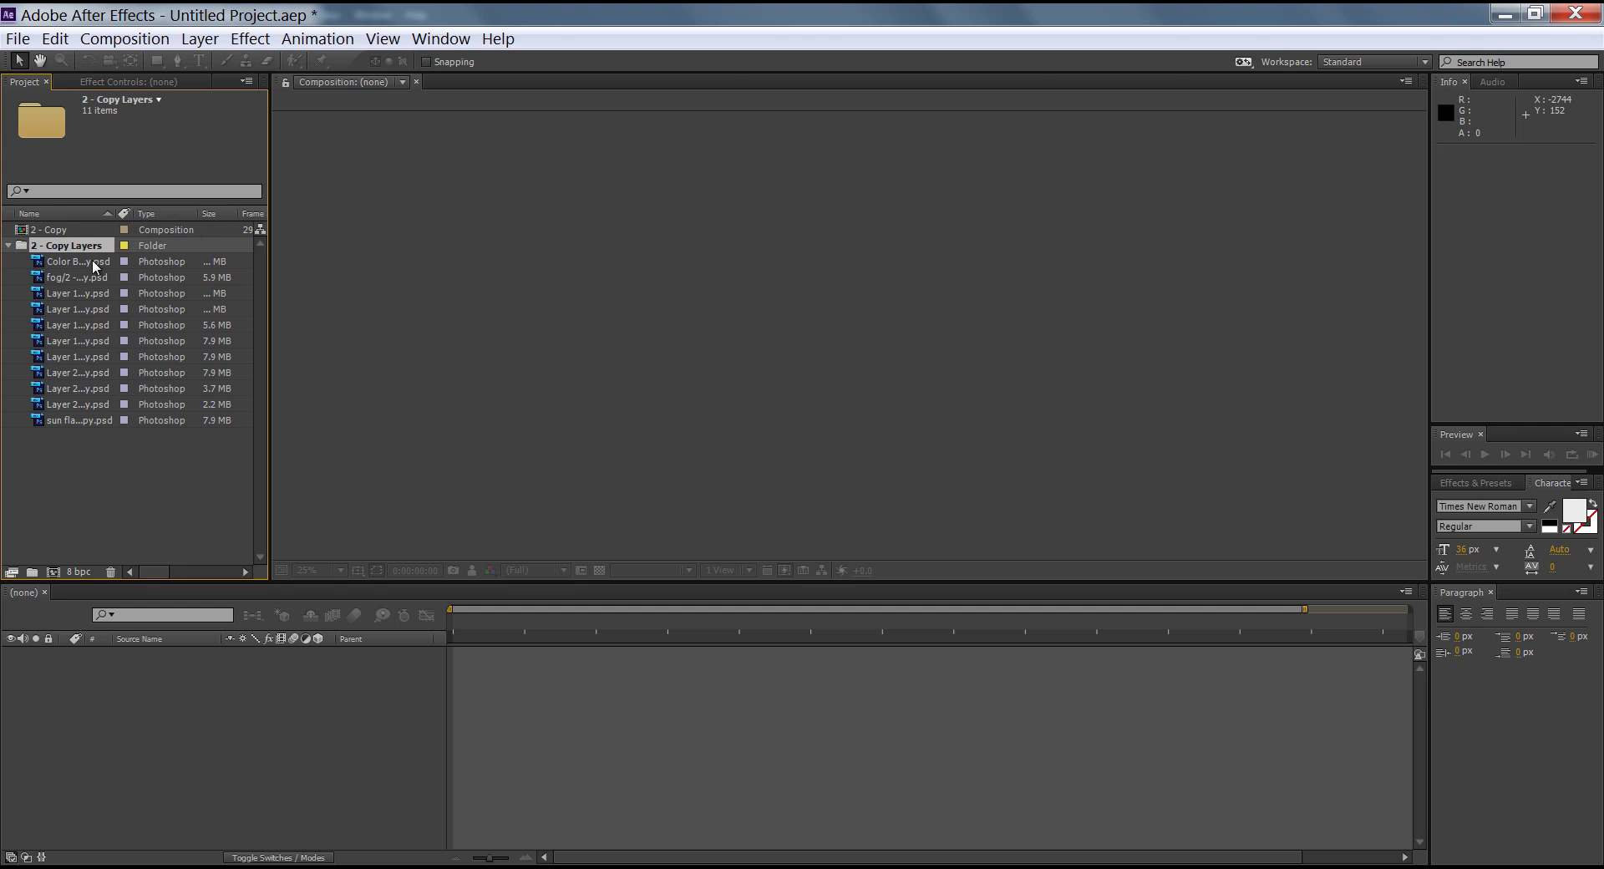
{"action": "left_click", "coordinate": [84, 232]}
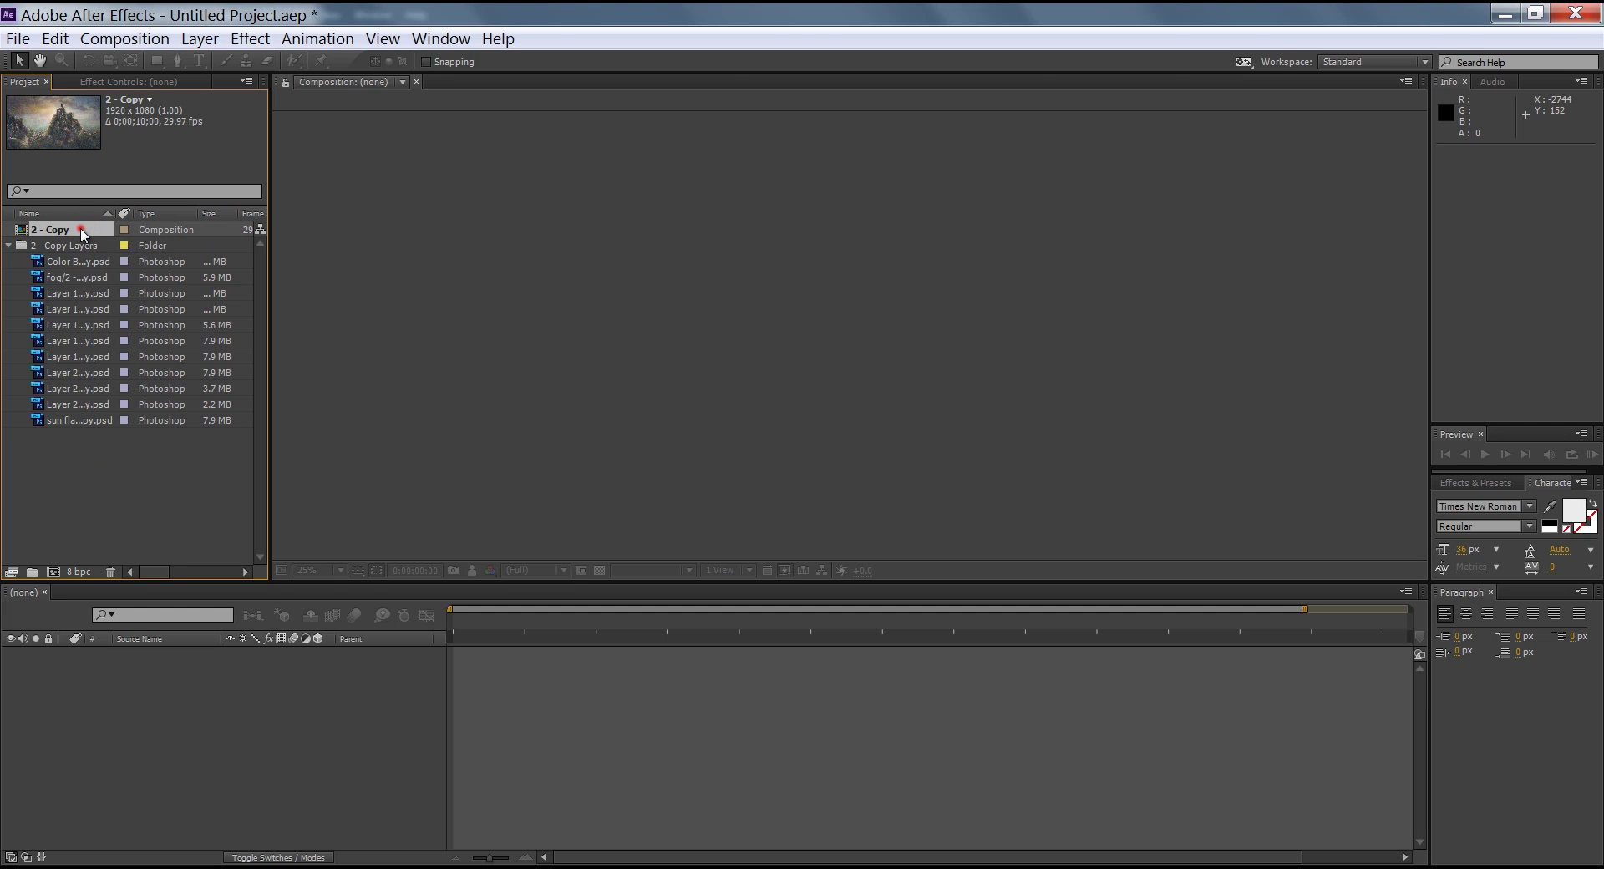
{"action": "double_click", "coordinate": [80, 228]}
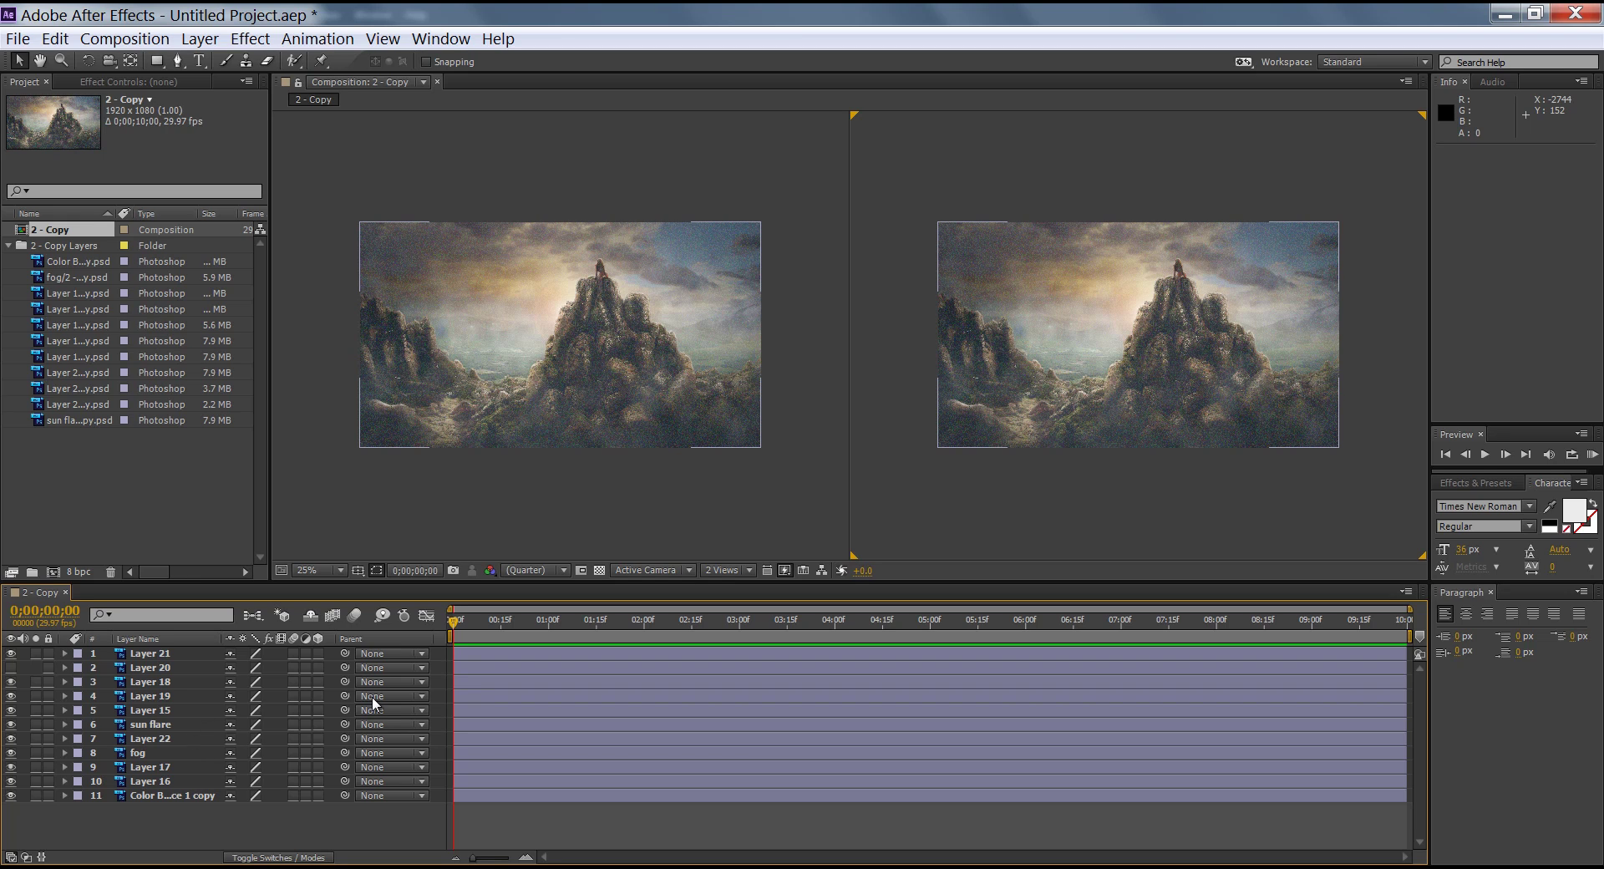
Review the composition's settings, including its frame size, frame rate and duration, and accept them.
{"action": "left_click", "coordinate": [1407, 592]}
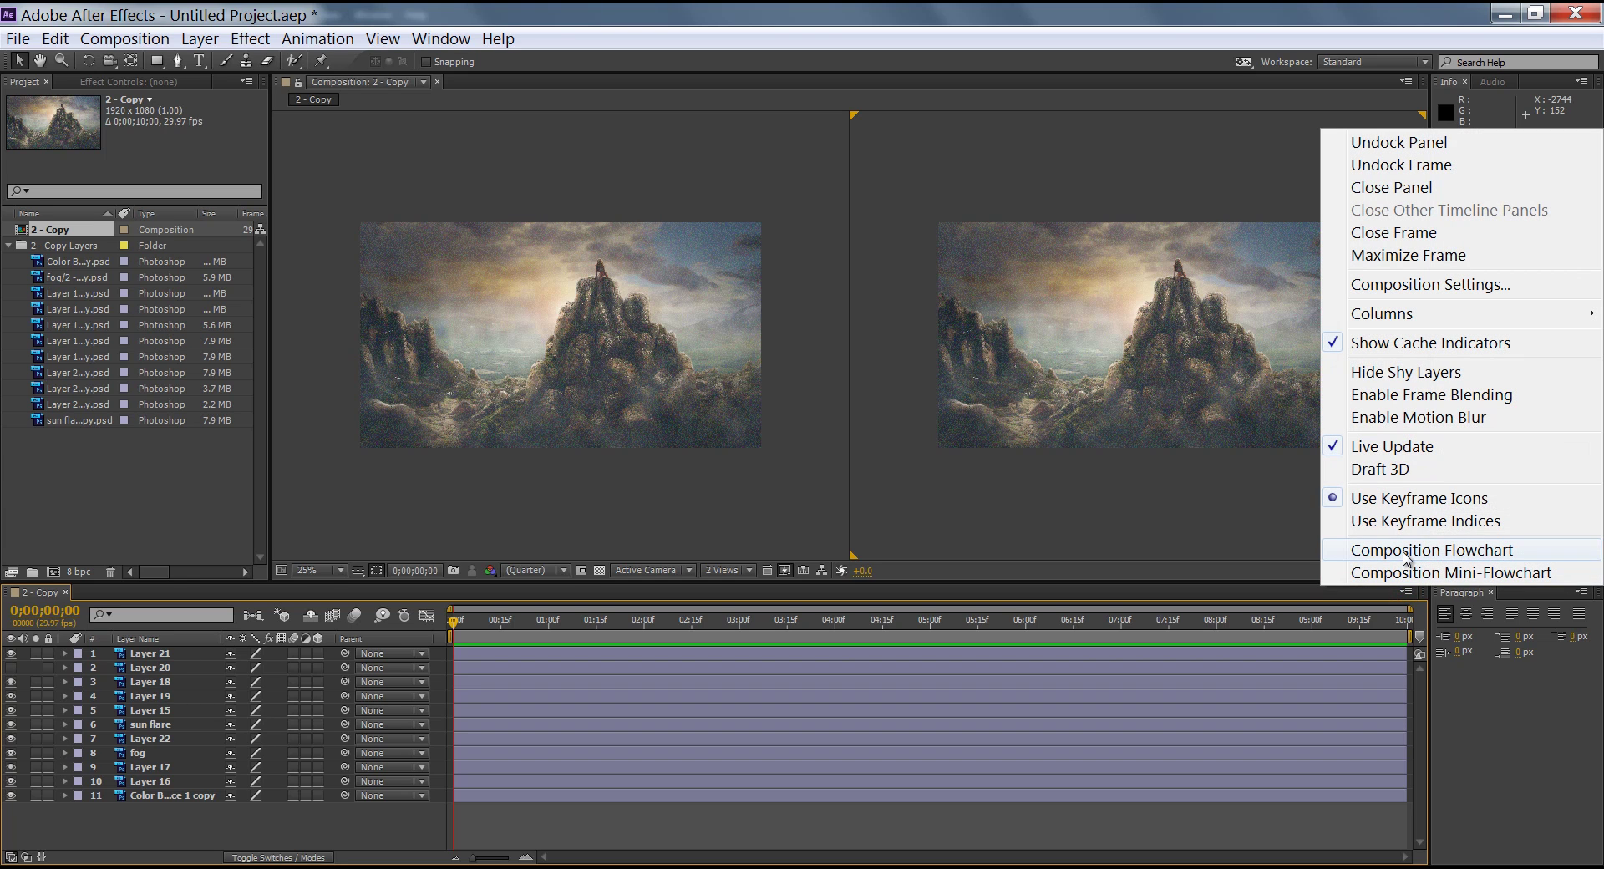
{"action": "left_click", "coordinate": [1387, 284]}
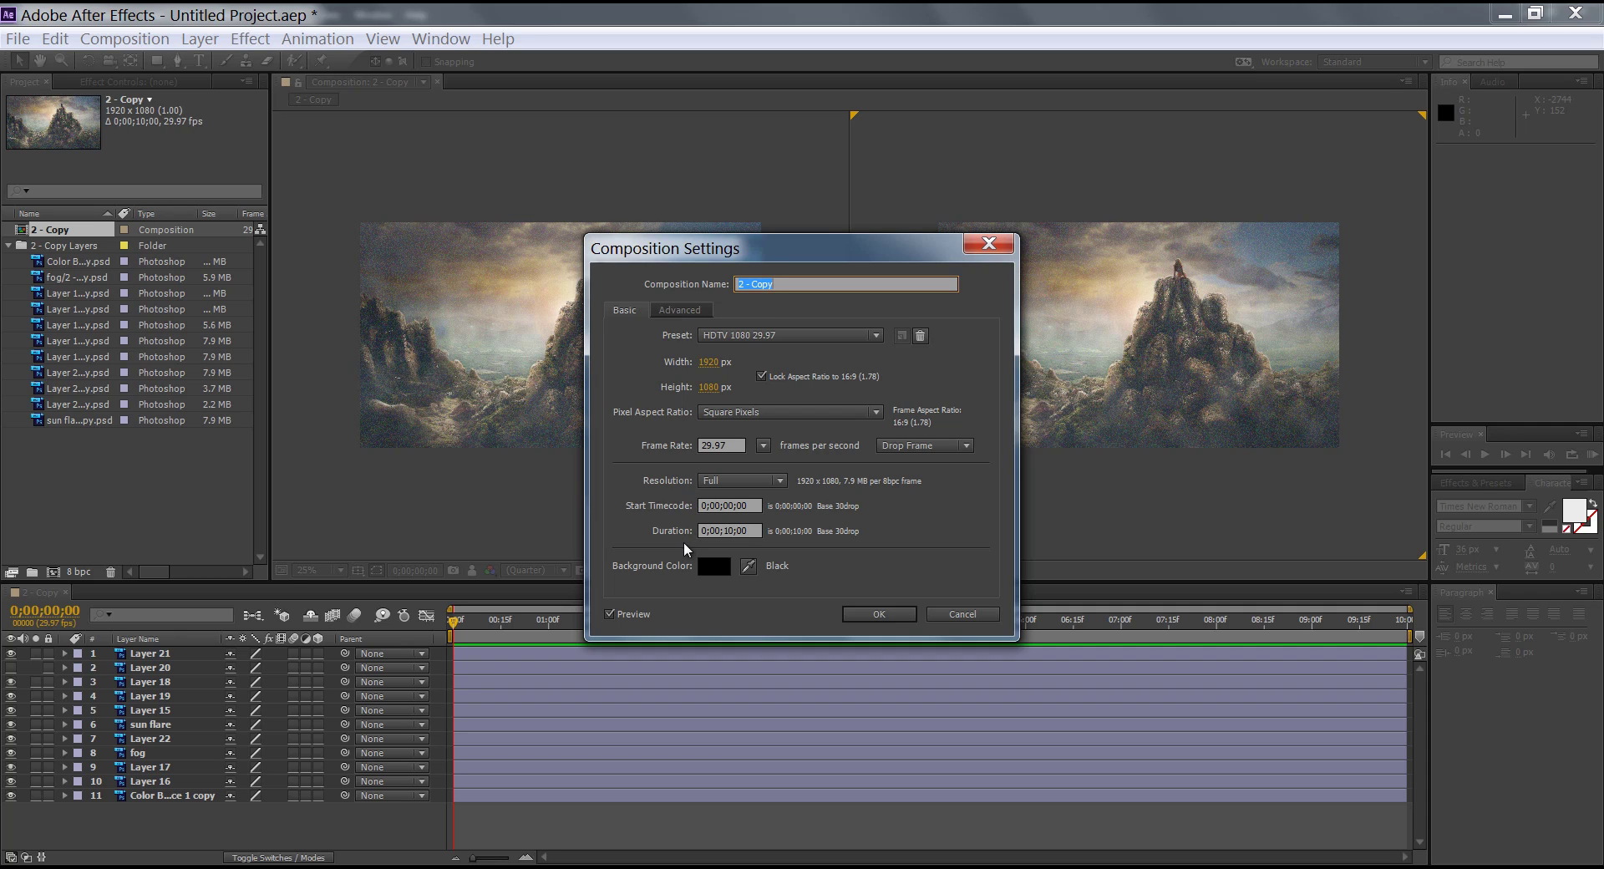
{"action": "left_click", "coordinate": [853, 617]}
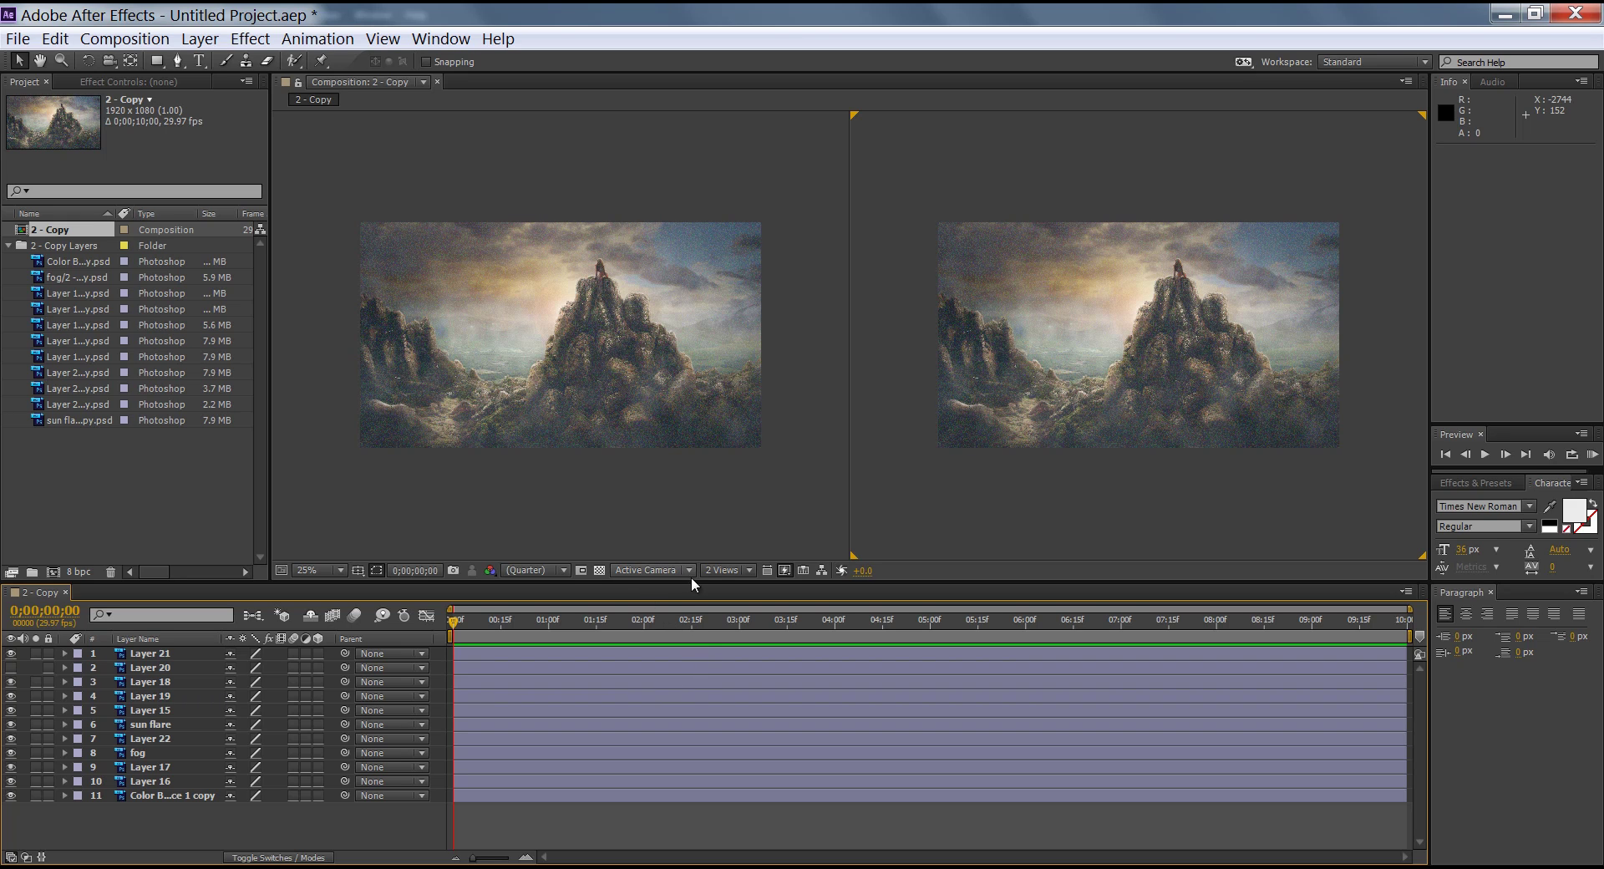
Show the composition in 4 Views and make all the imported layers 3D.
{"action": "left_click", "coordinate": [746, 570]}
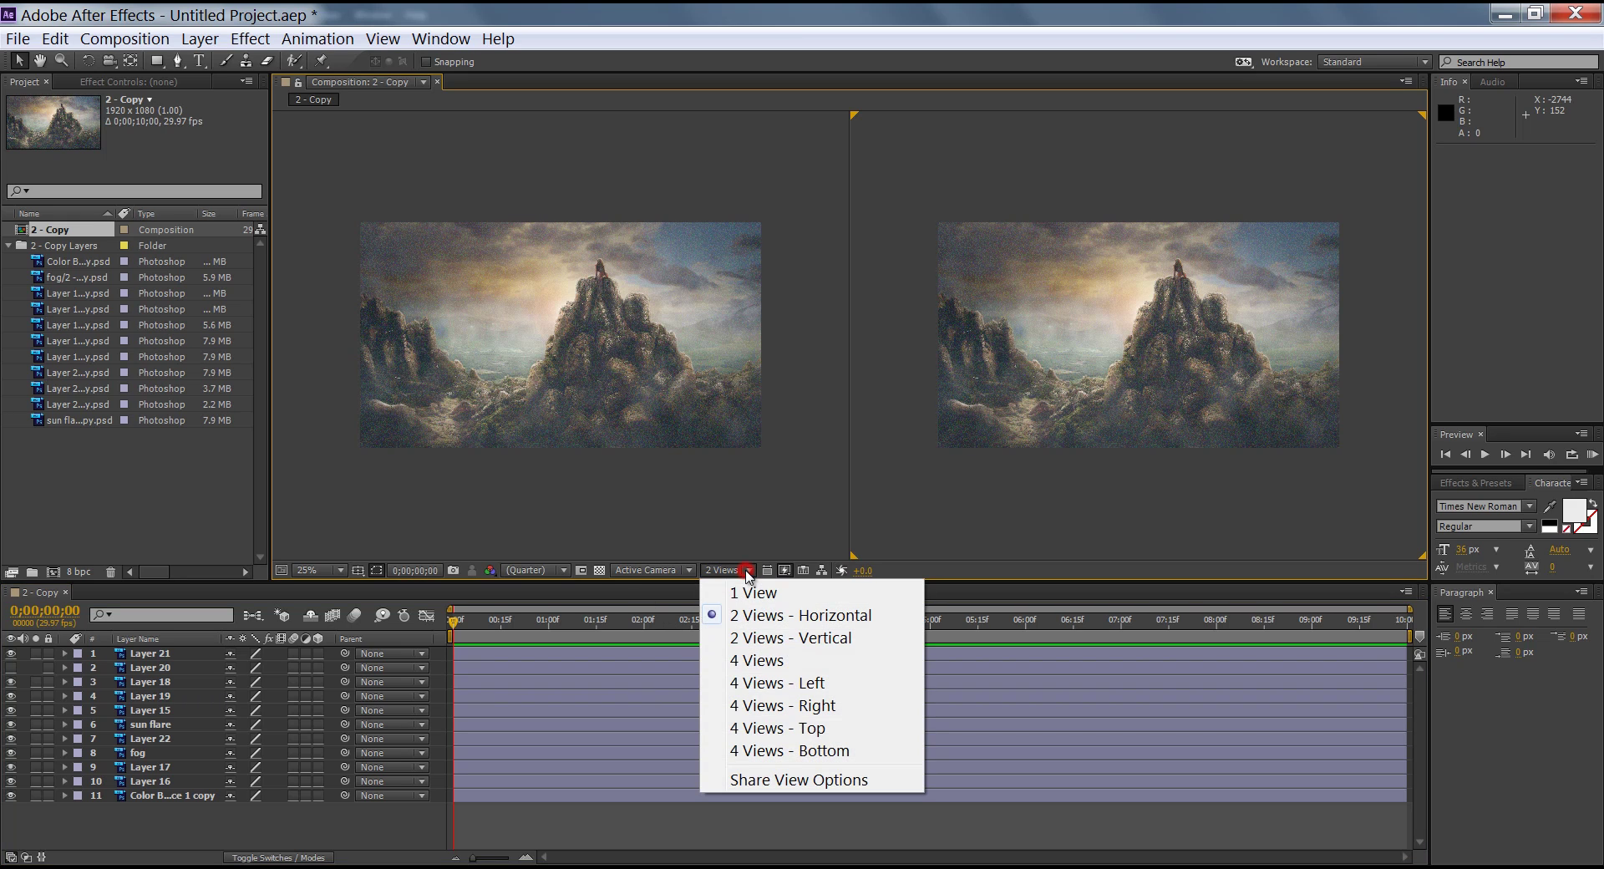
{"action": "left_click", "coordinate": [783, 661]}
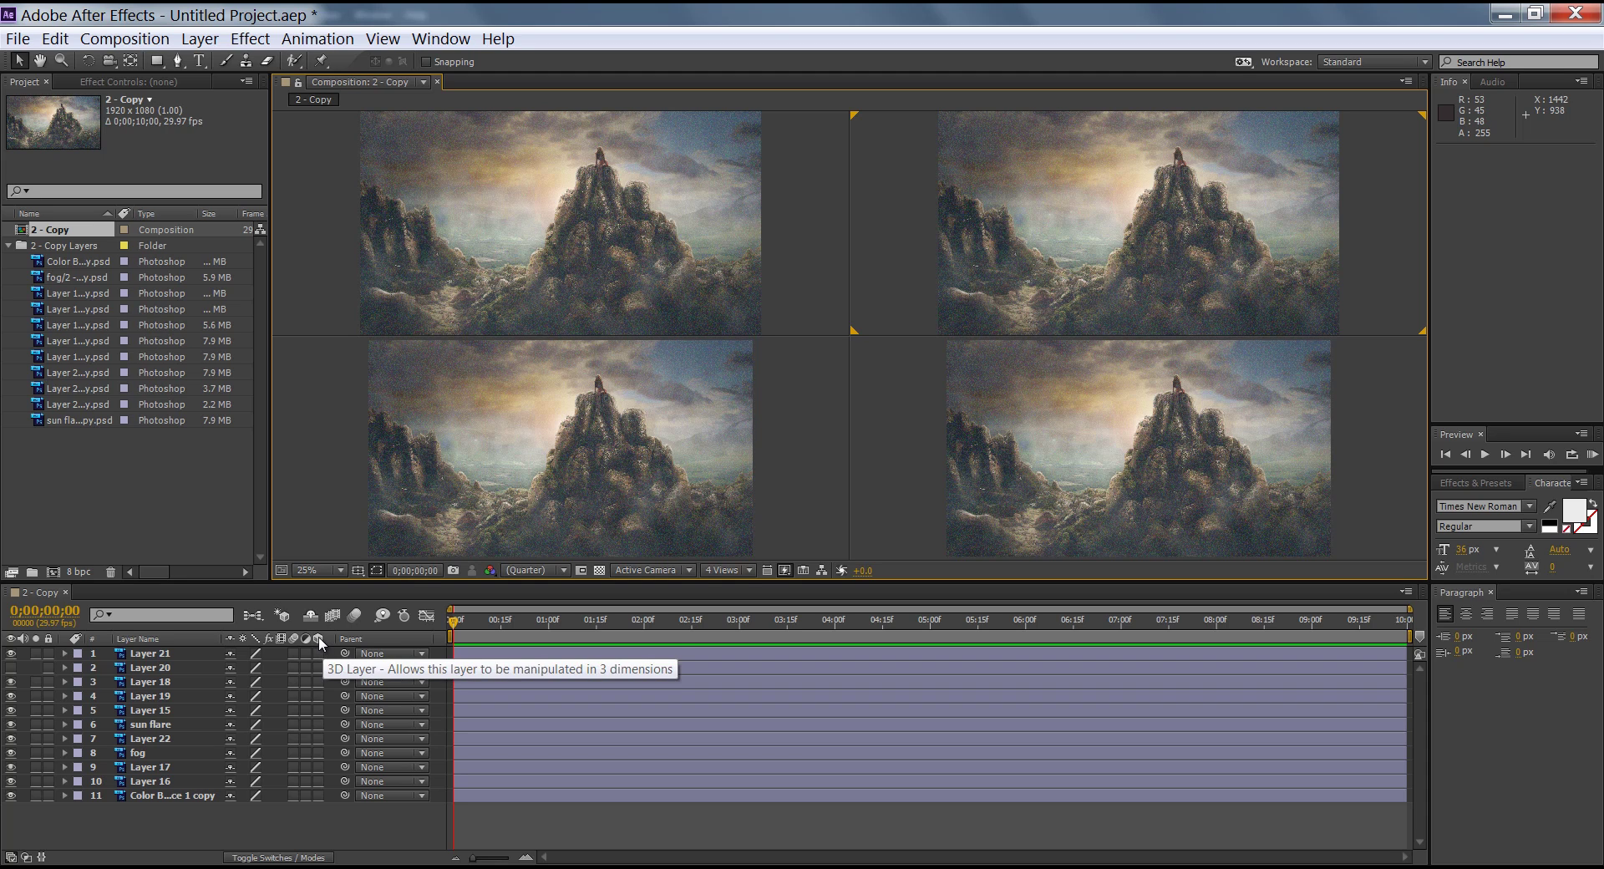
{"action": "left_click", "coordinate": [303, 858]}
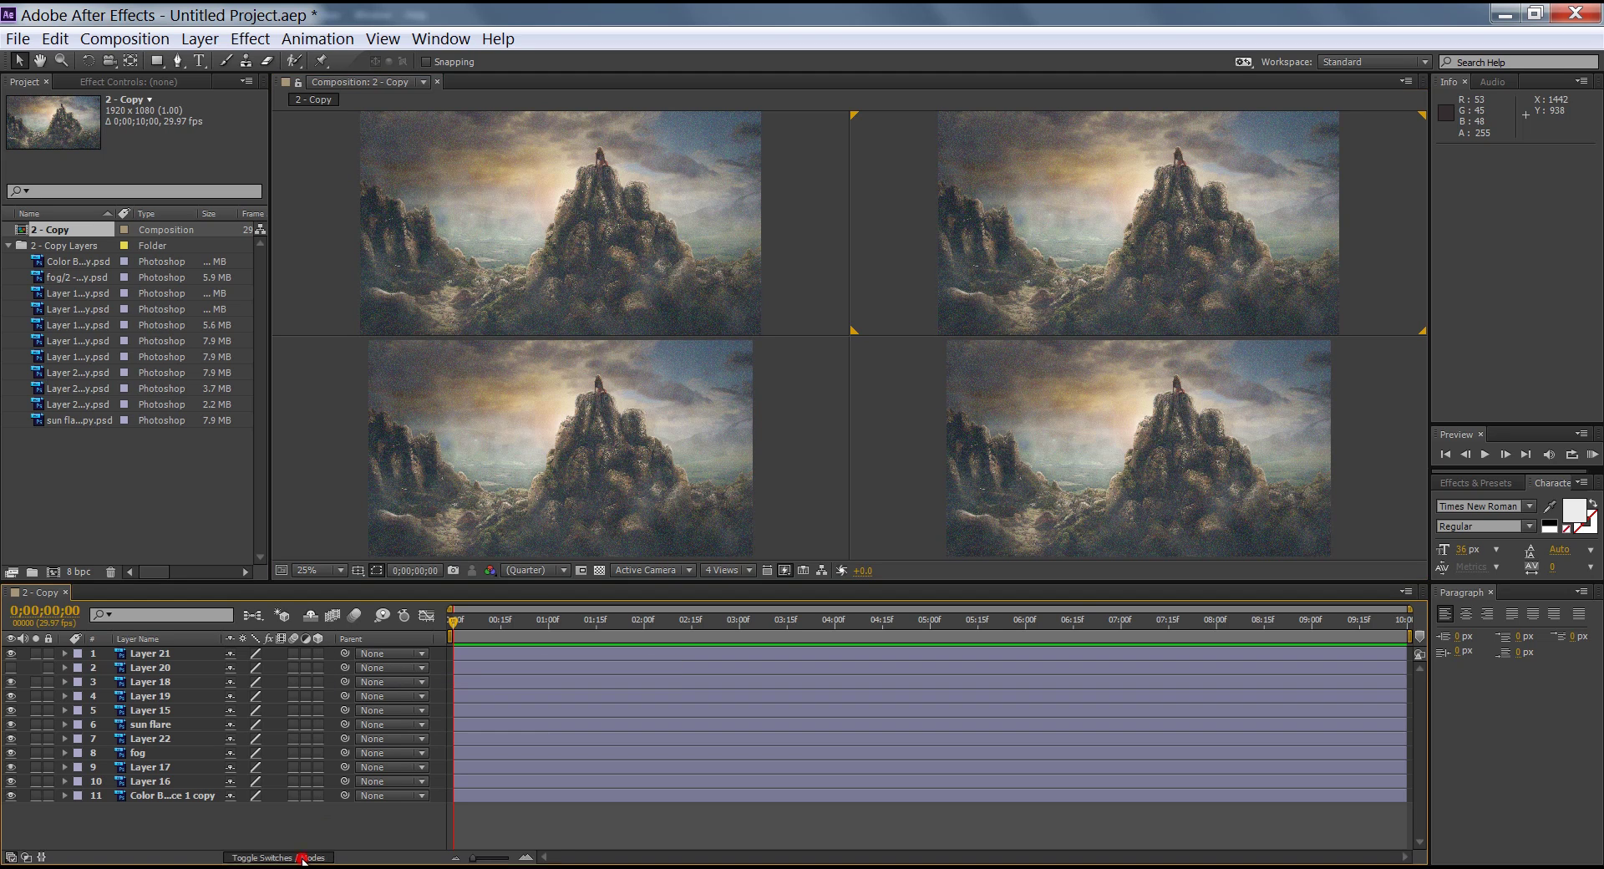
{"action": "left_click", "coordinate": [302, 858]}
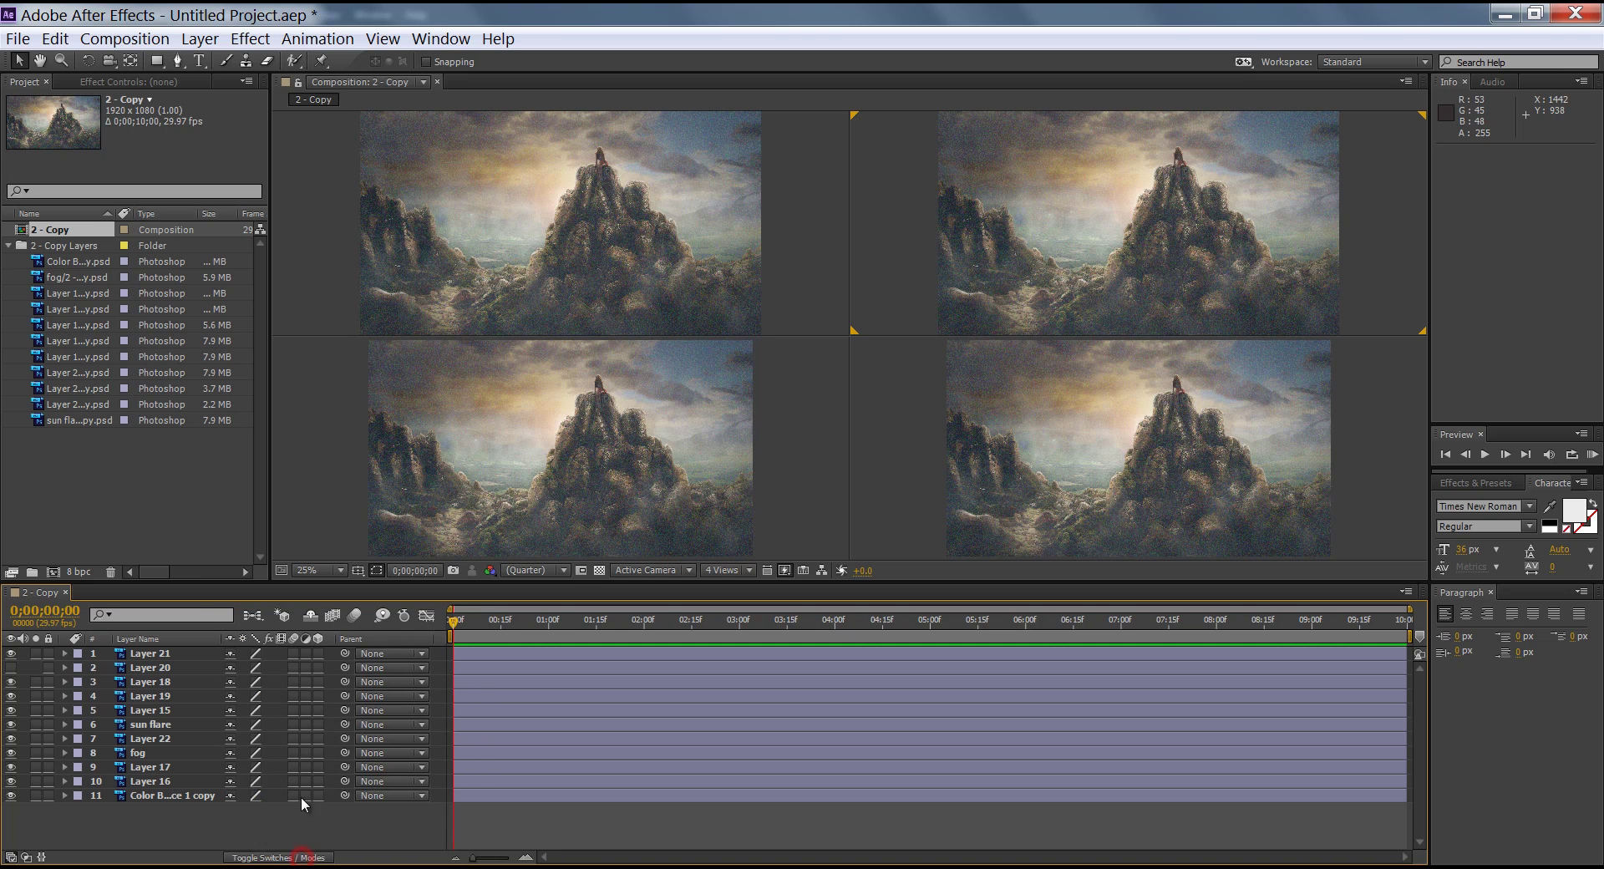
{"action": "left_click", "coordinate": [322, 652]}
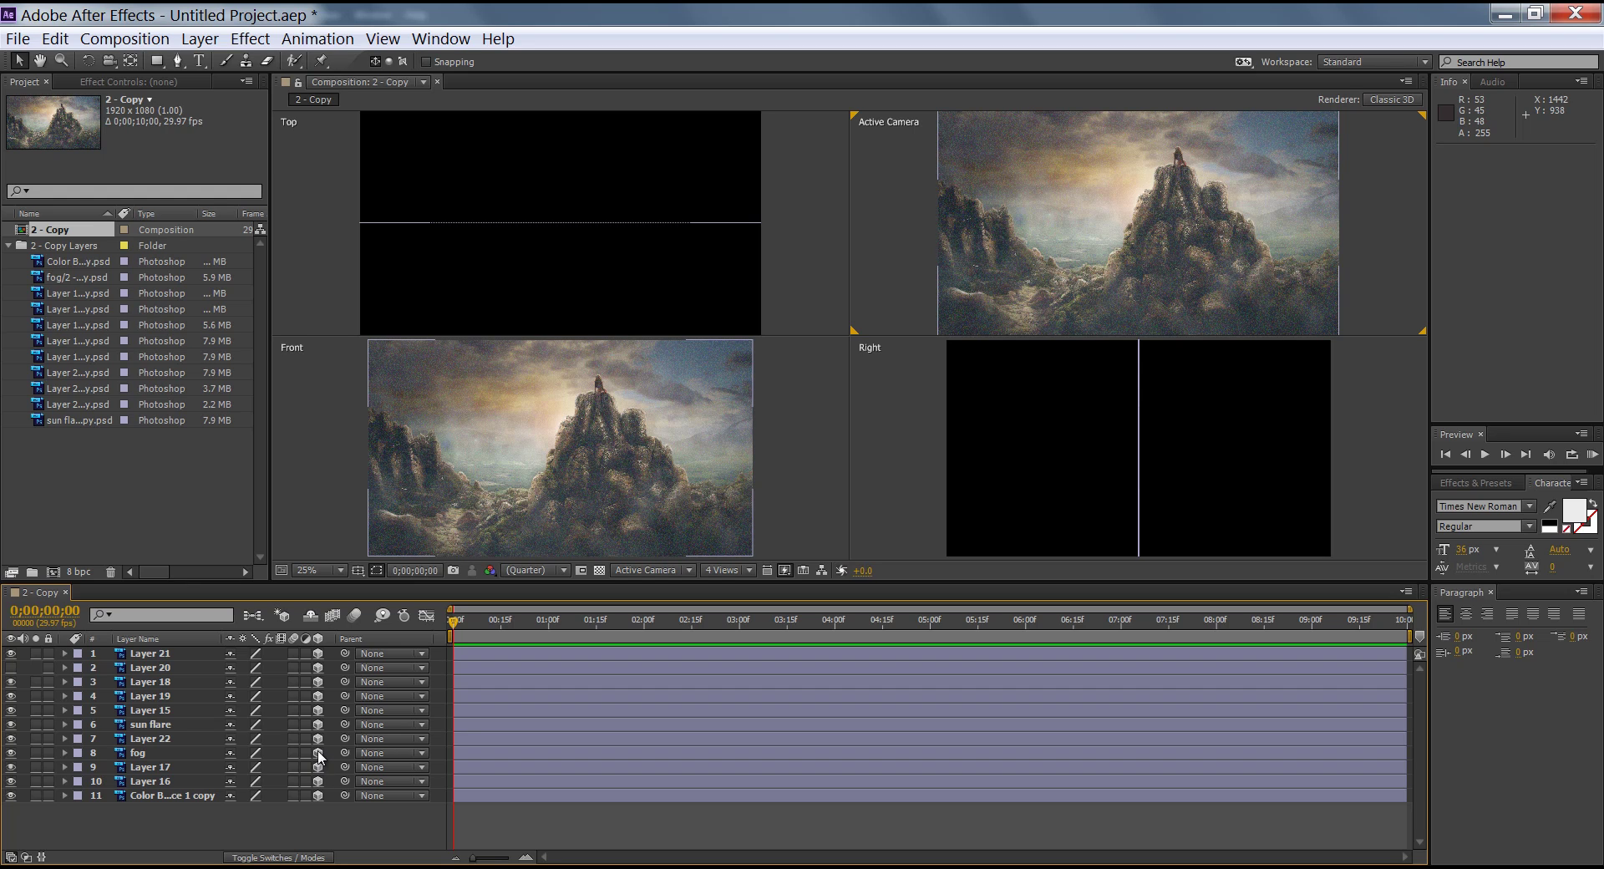
Add a two-node camera named Camera 1 with the 50mm preset and pixels as its units.
{"action": "left_click", "coordinate": [200, 39]}
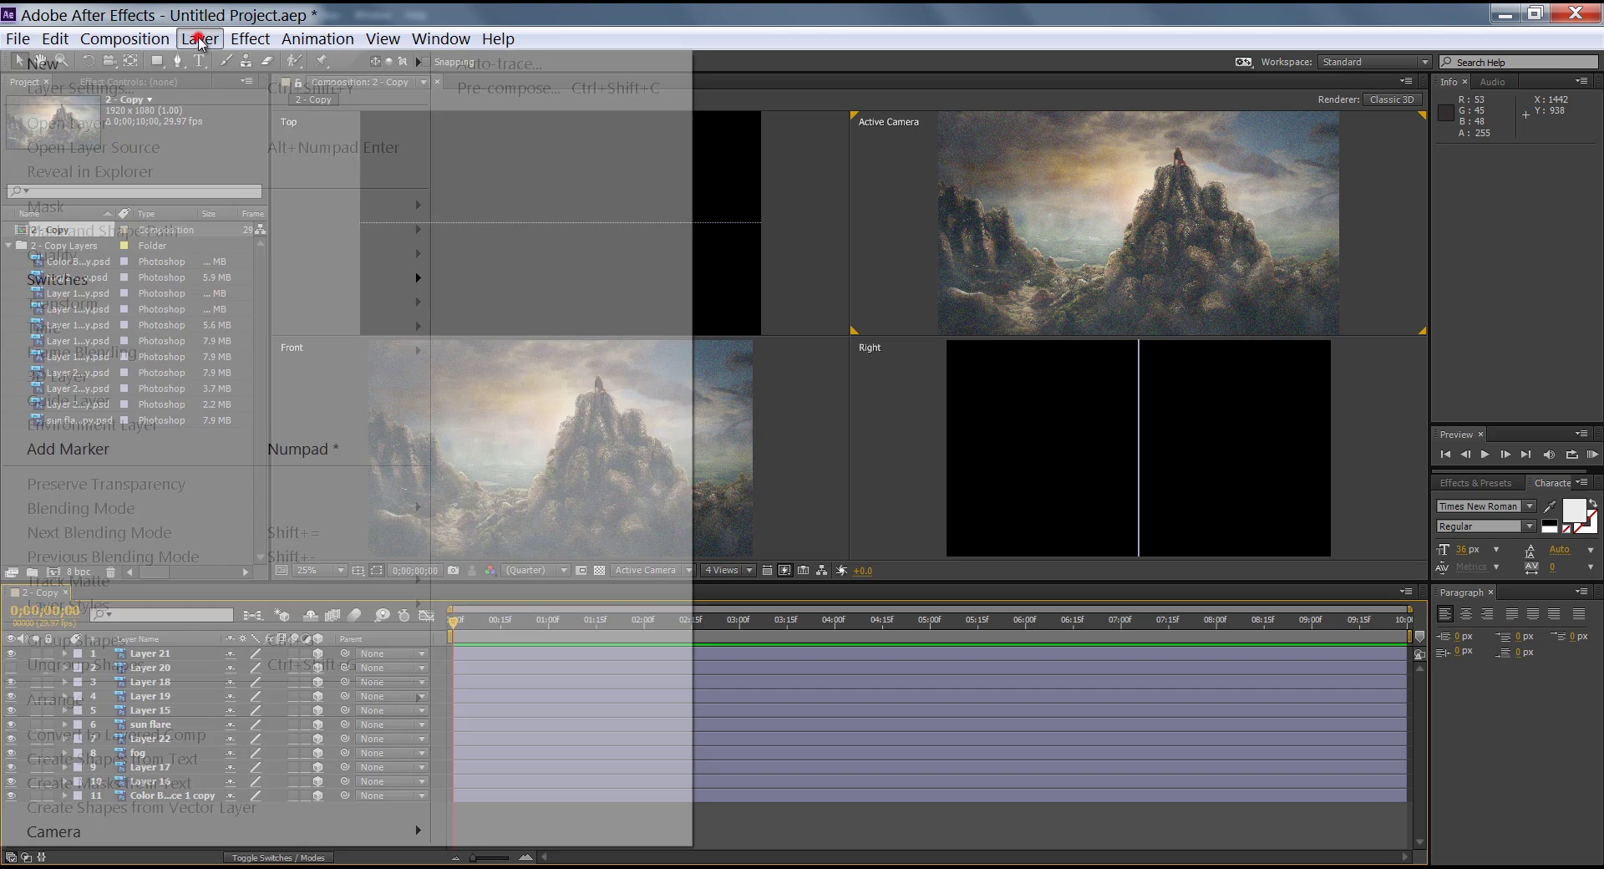
{"action": "mouse_move", "coordinate": [209, 64]}
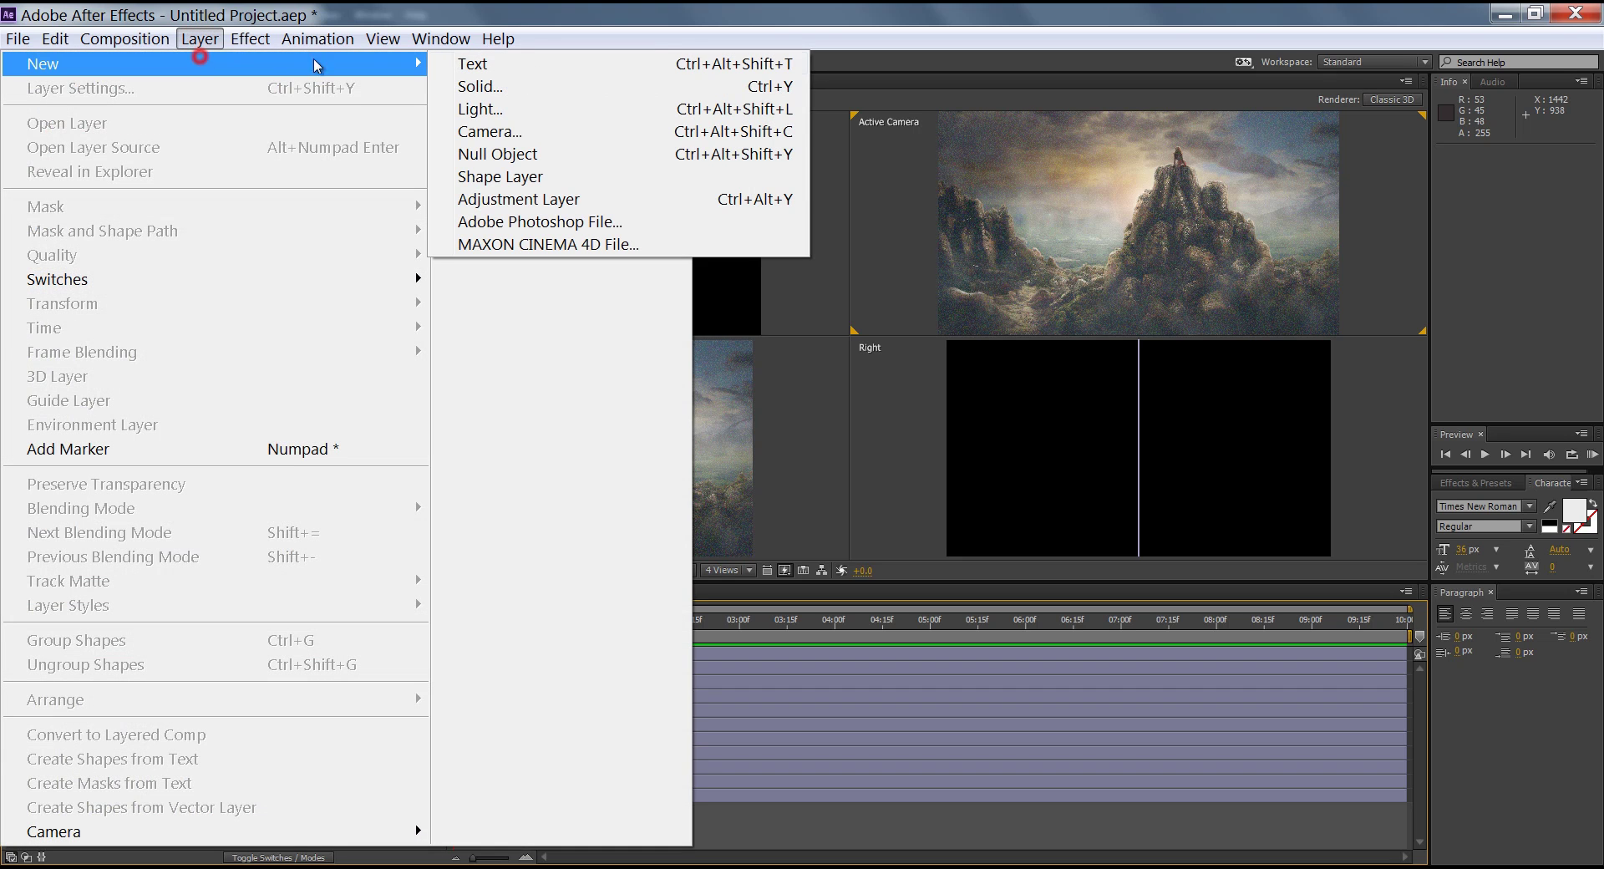
{"action": "left_click", "coordinate": [545, 134]}
{"action": "left_click_drag", "start_coordinate": [669, 231], "coordinate": [654, 136]}
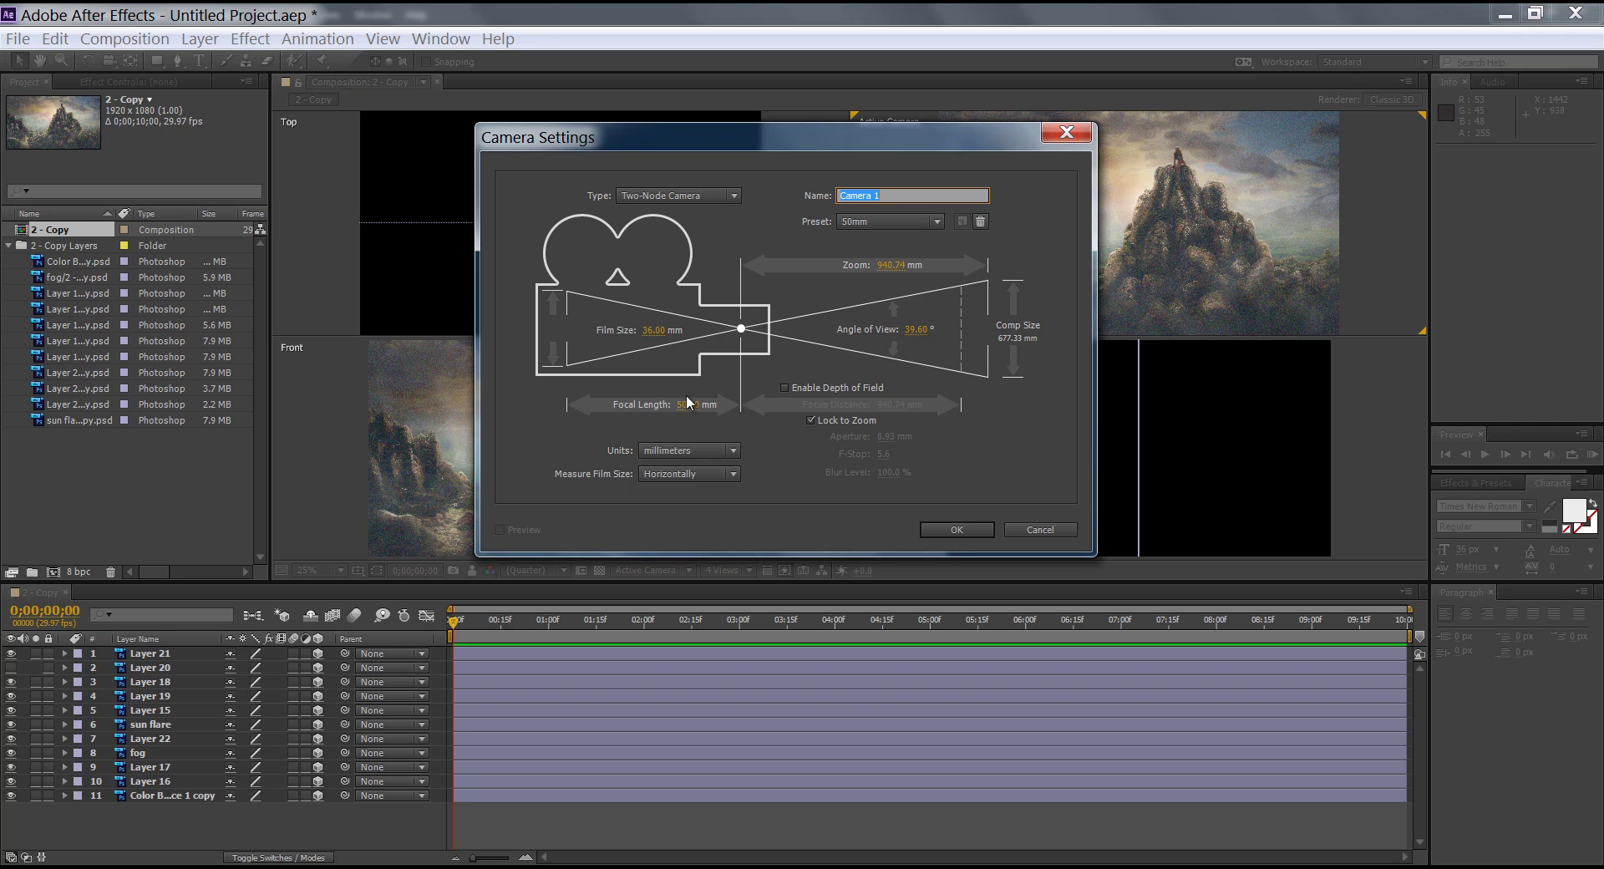
{"action": "left_click", "coordinate": [701, 451]}
{"action": "left_click", "coordinate": [704, 472]}
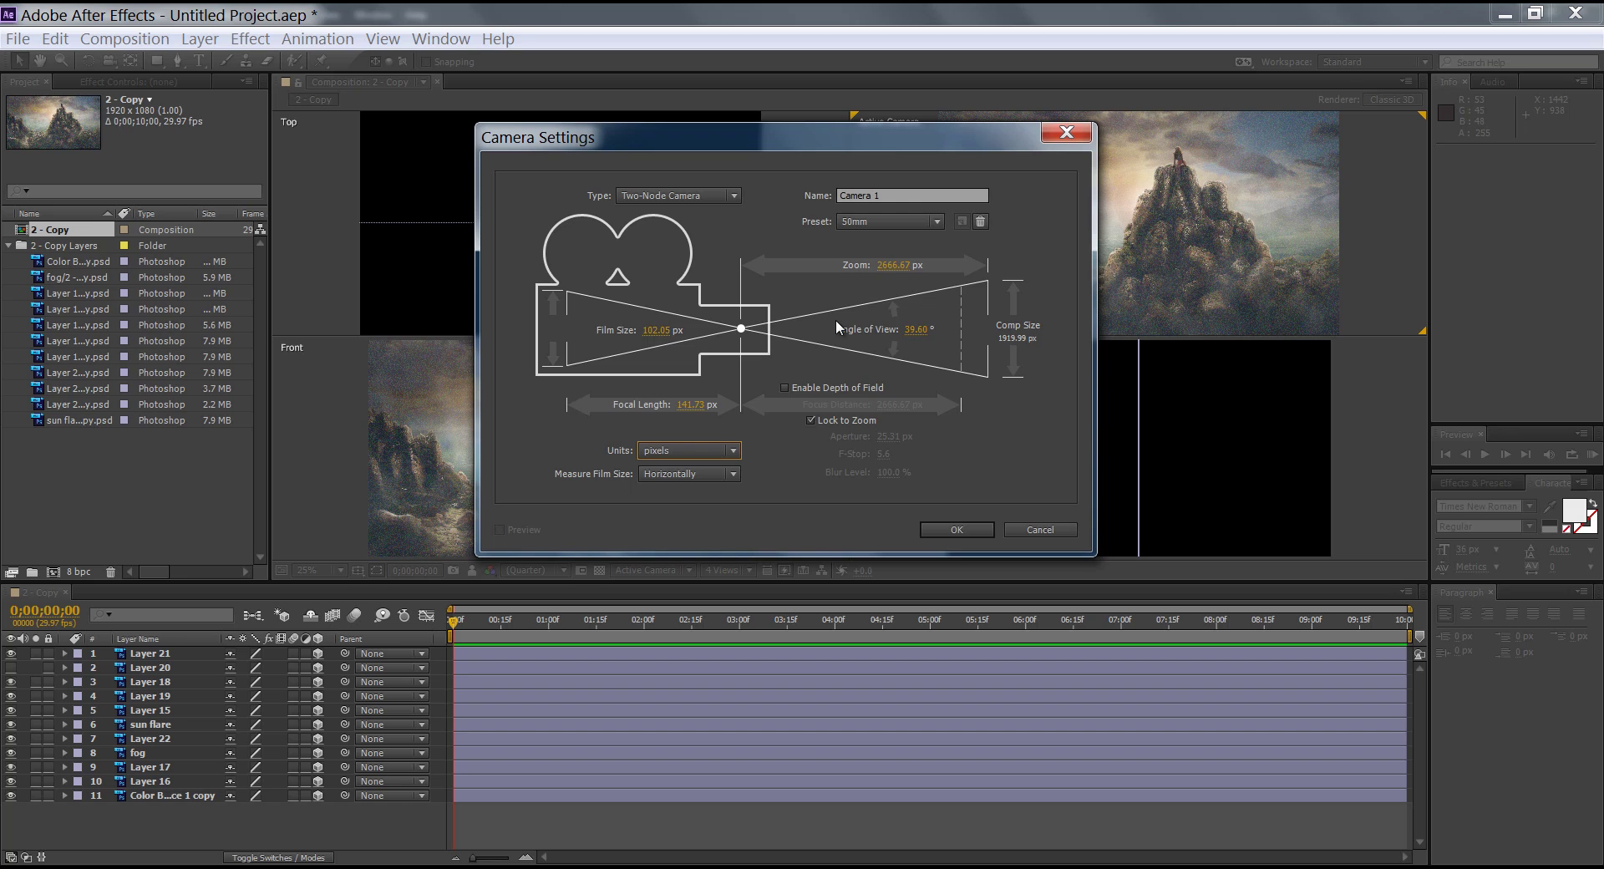
{"action": "left_click", "coordinate": [957, 530]}
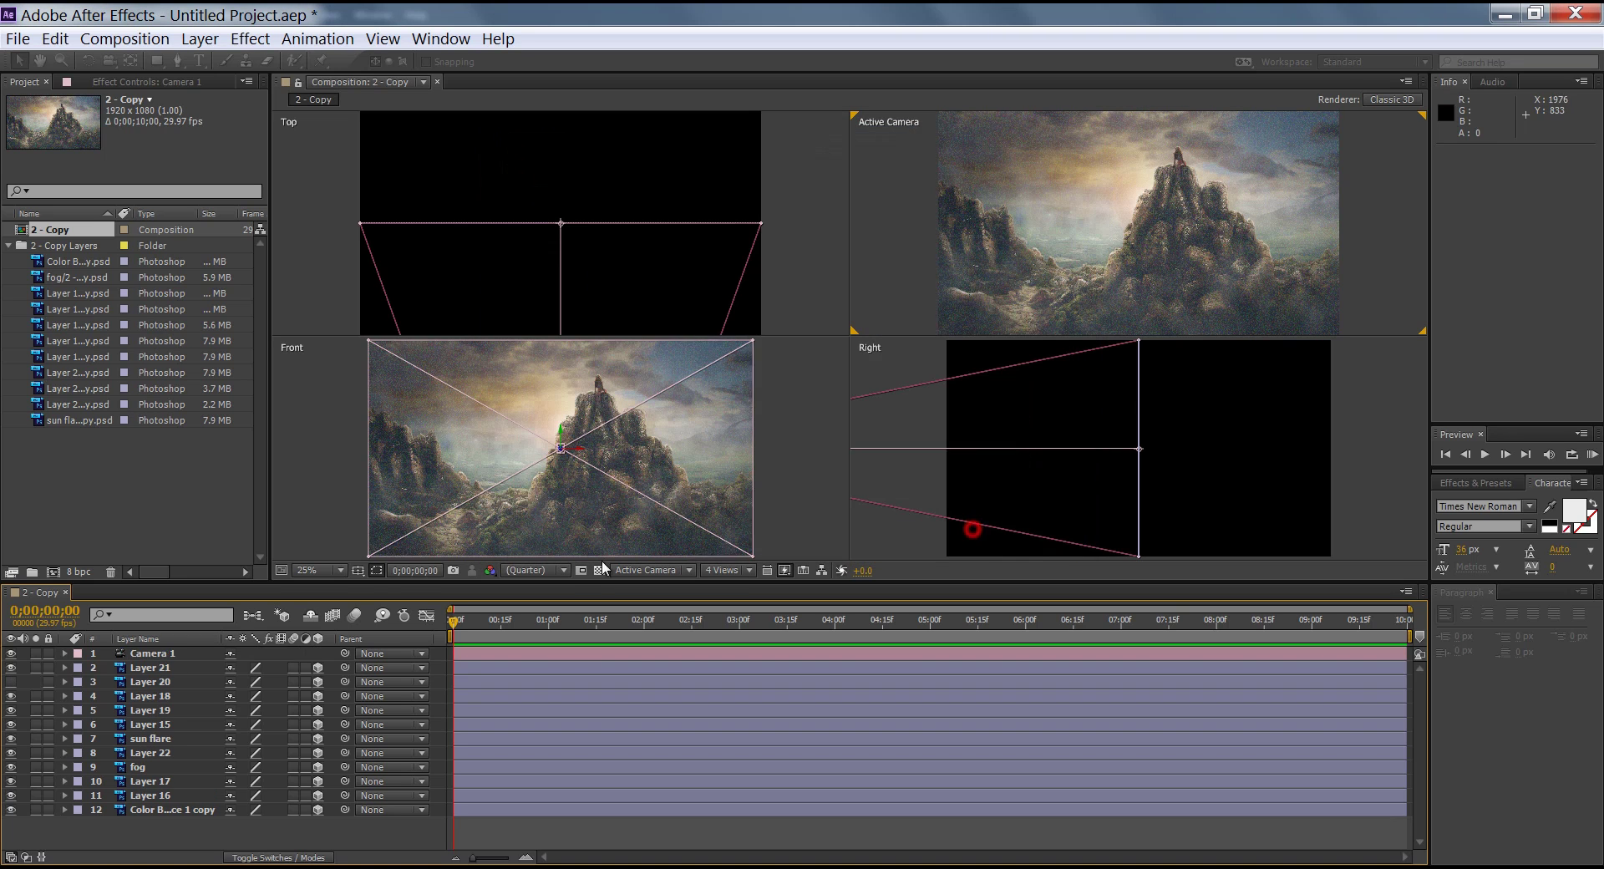
Switch the composition viewer to 2 Views - Horizontal and expand Camera 1's Transform properties, selecting Position.
{"action": "left_click", "coordinate": [268, 832]}
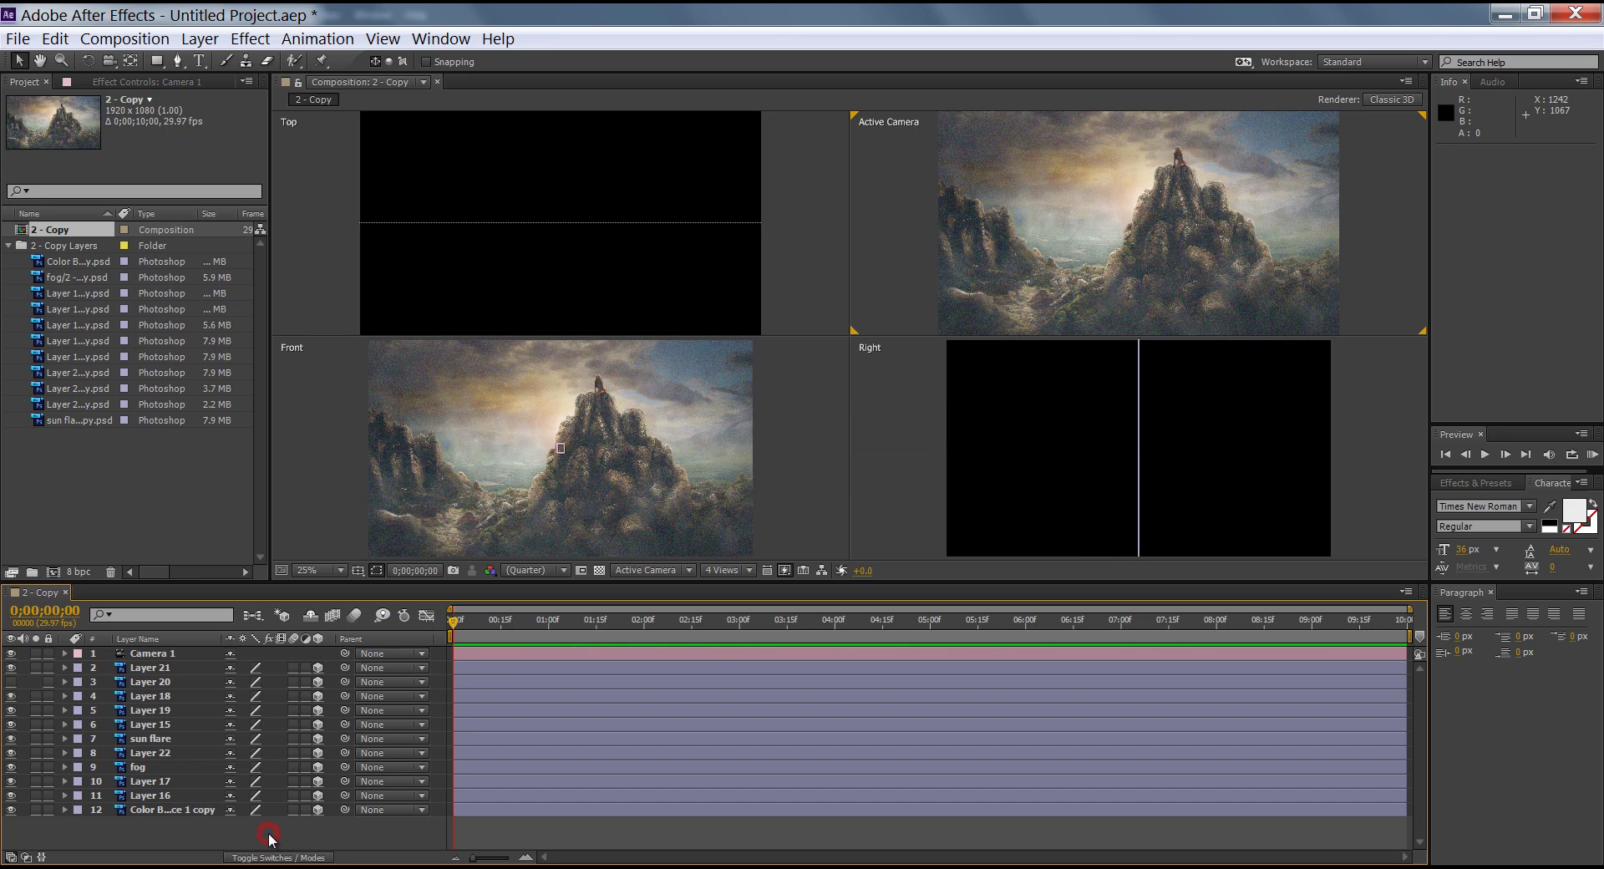
{"action": "left_click", "coordinate": [154, 656]}
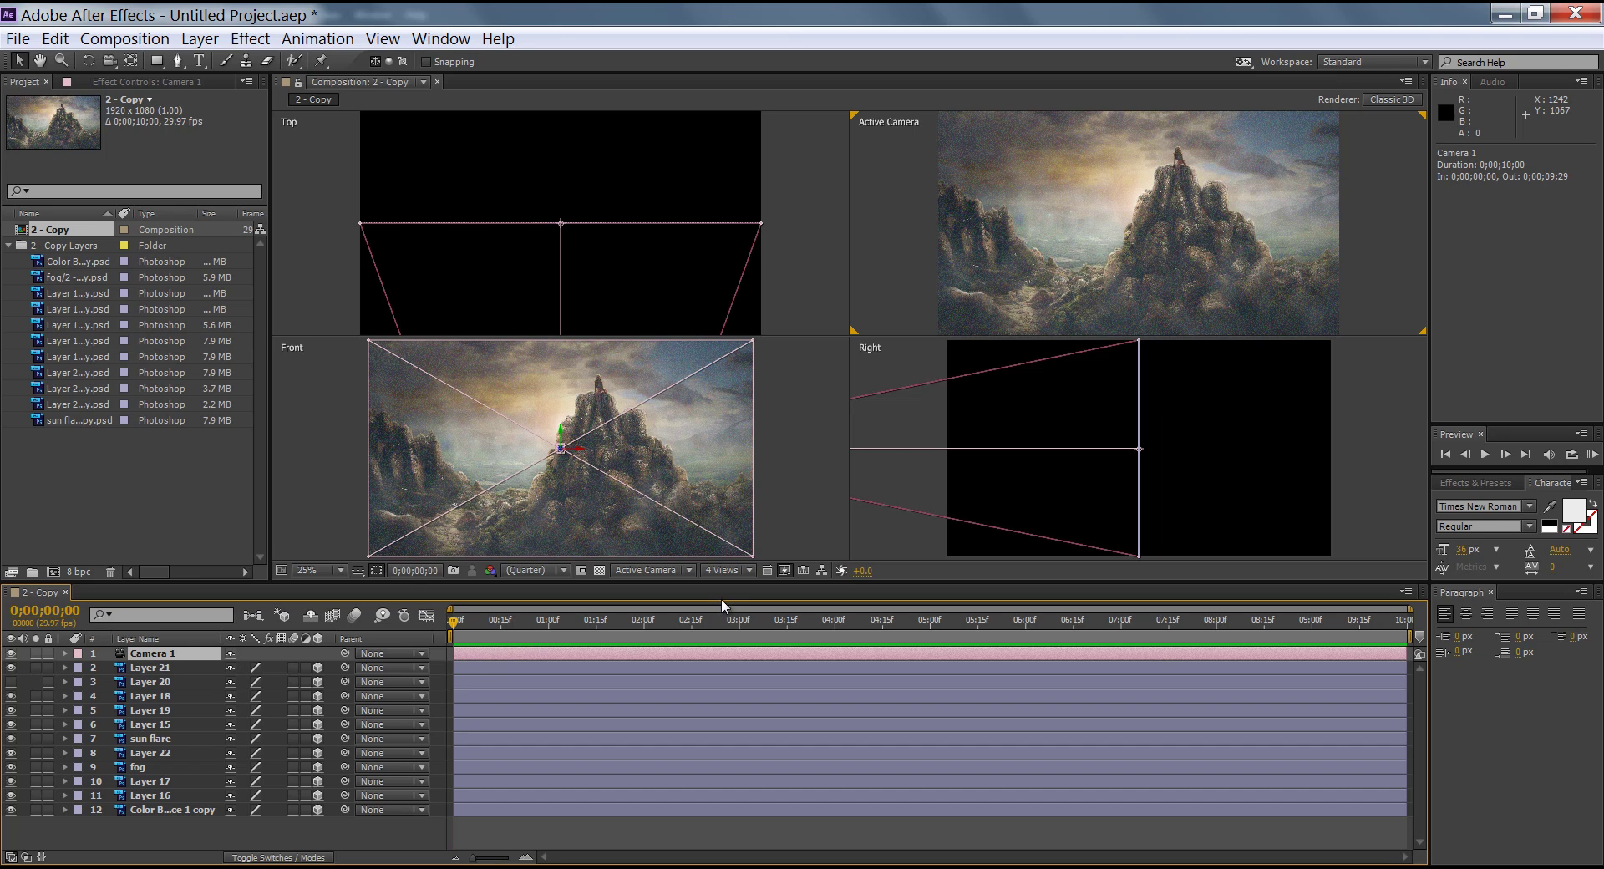
{"action": "left_click", "coordinate": [750, 570]}
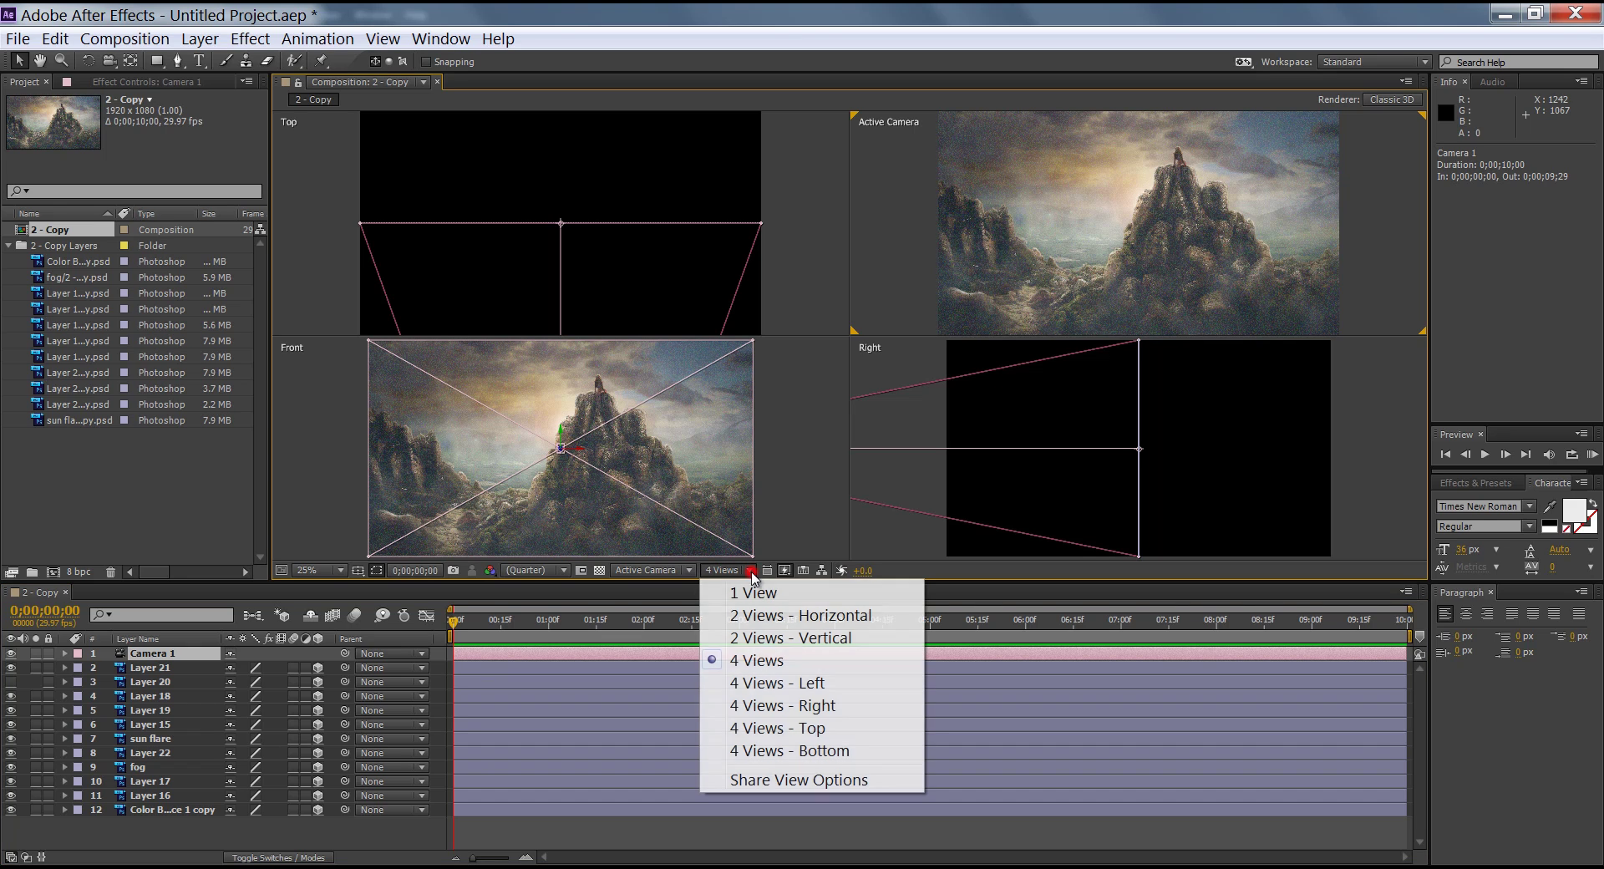
{"action": "left_click", "coordinate": [768, 617]}
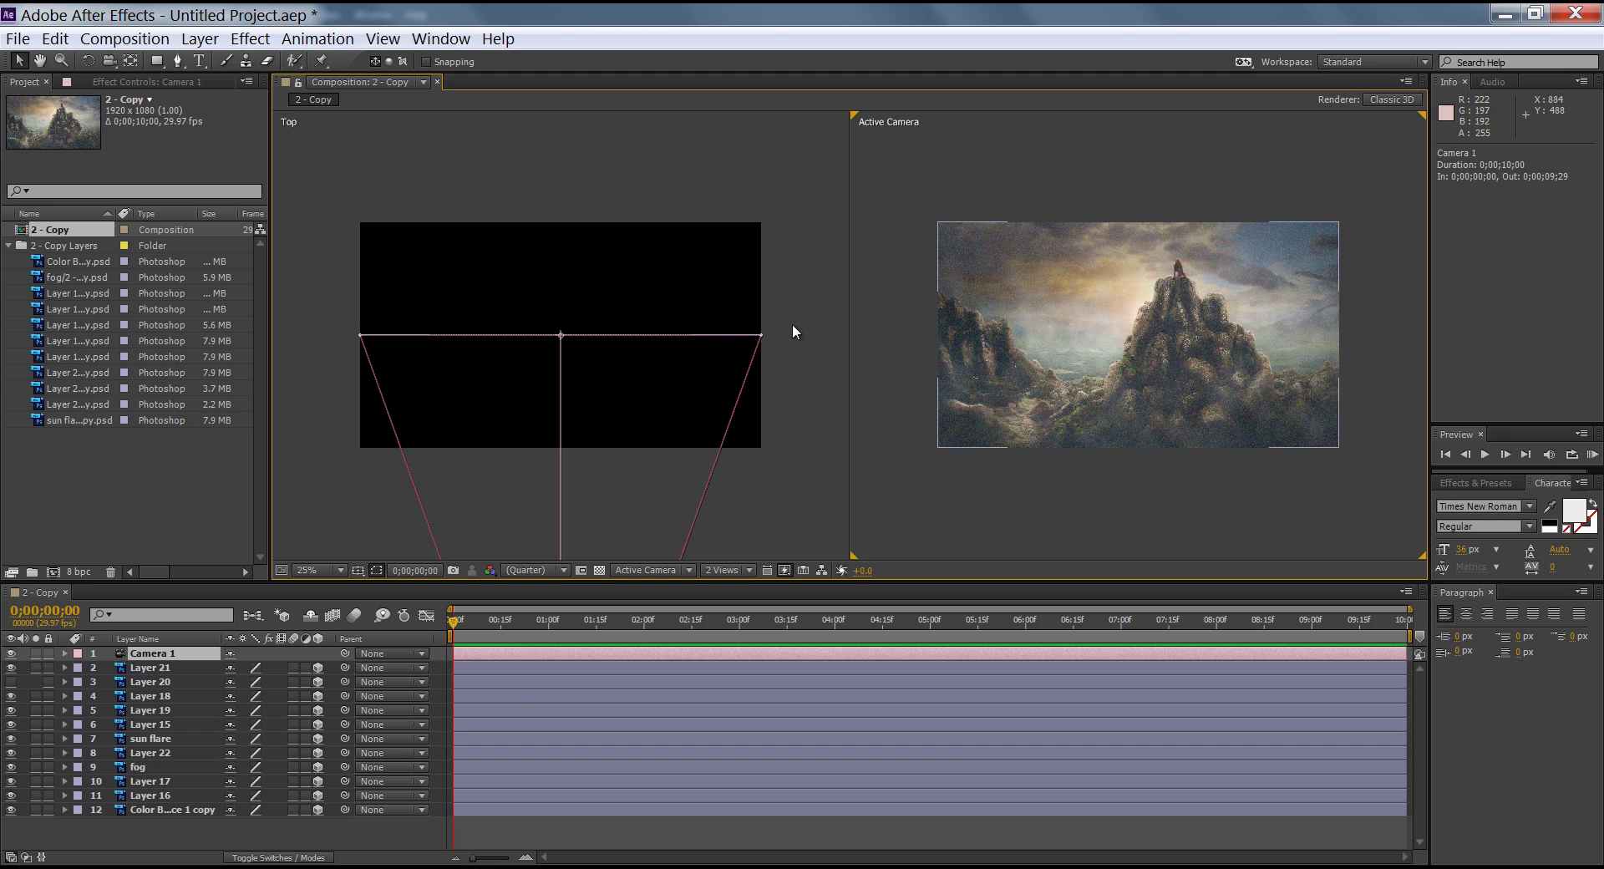
{"action": "left_click", "coordinate": [64, 654]}
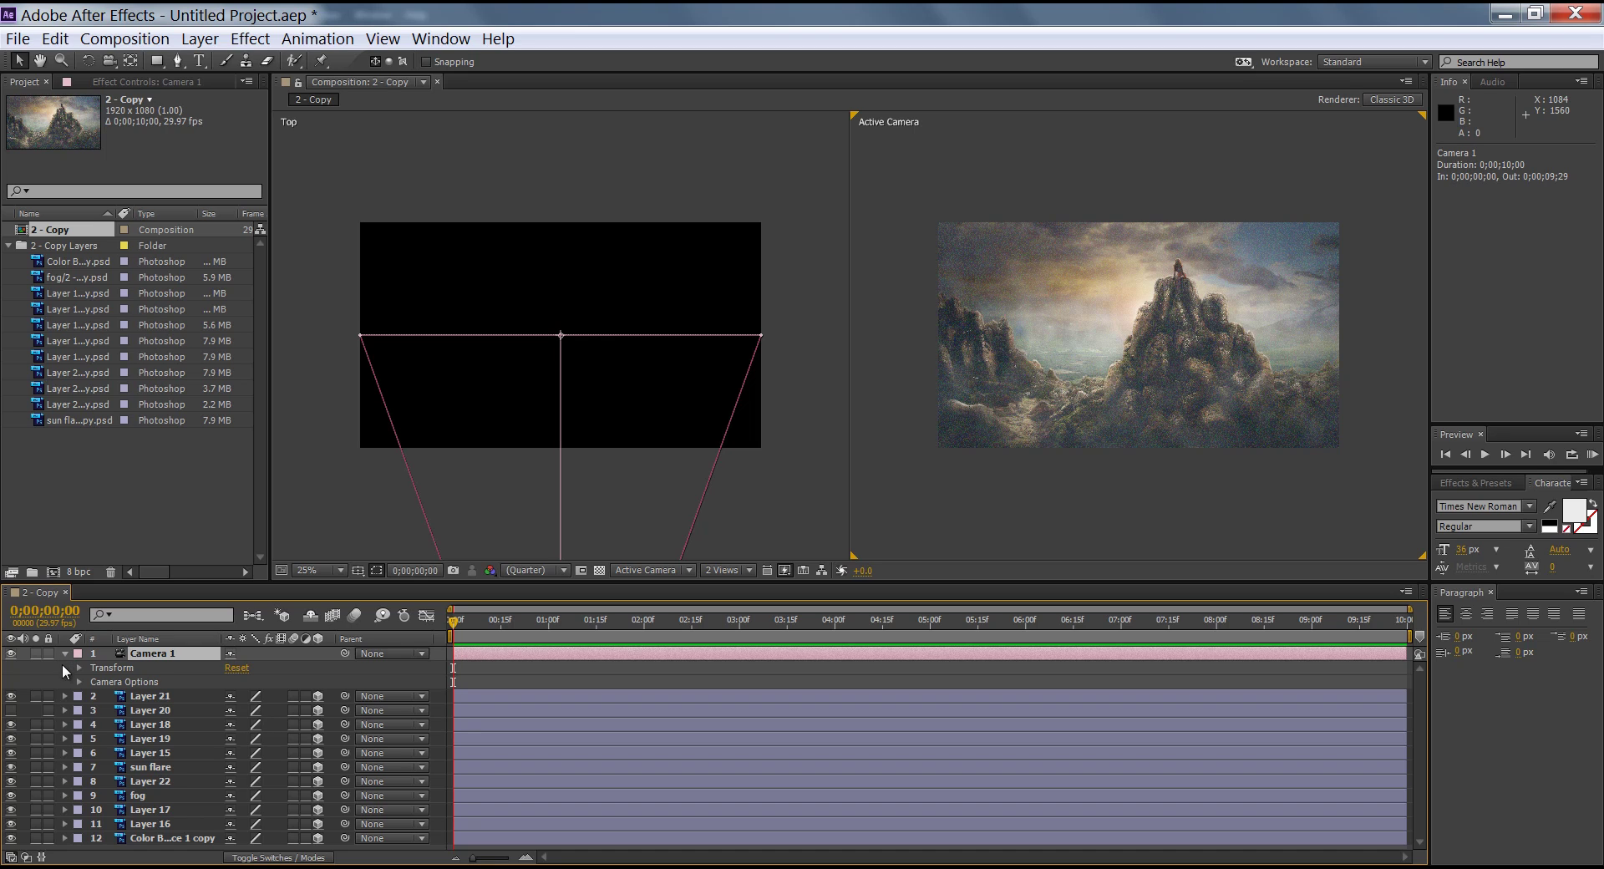
{"action": "left_click", "coordinate": [79, 668]}
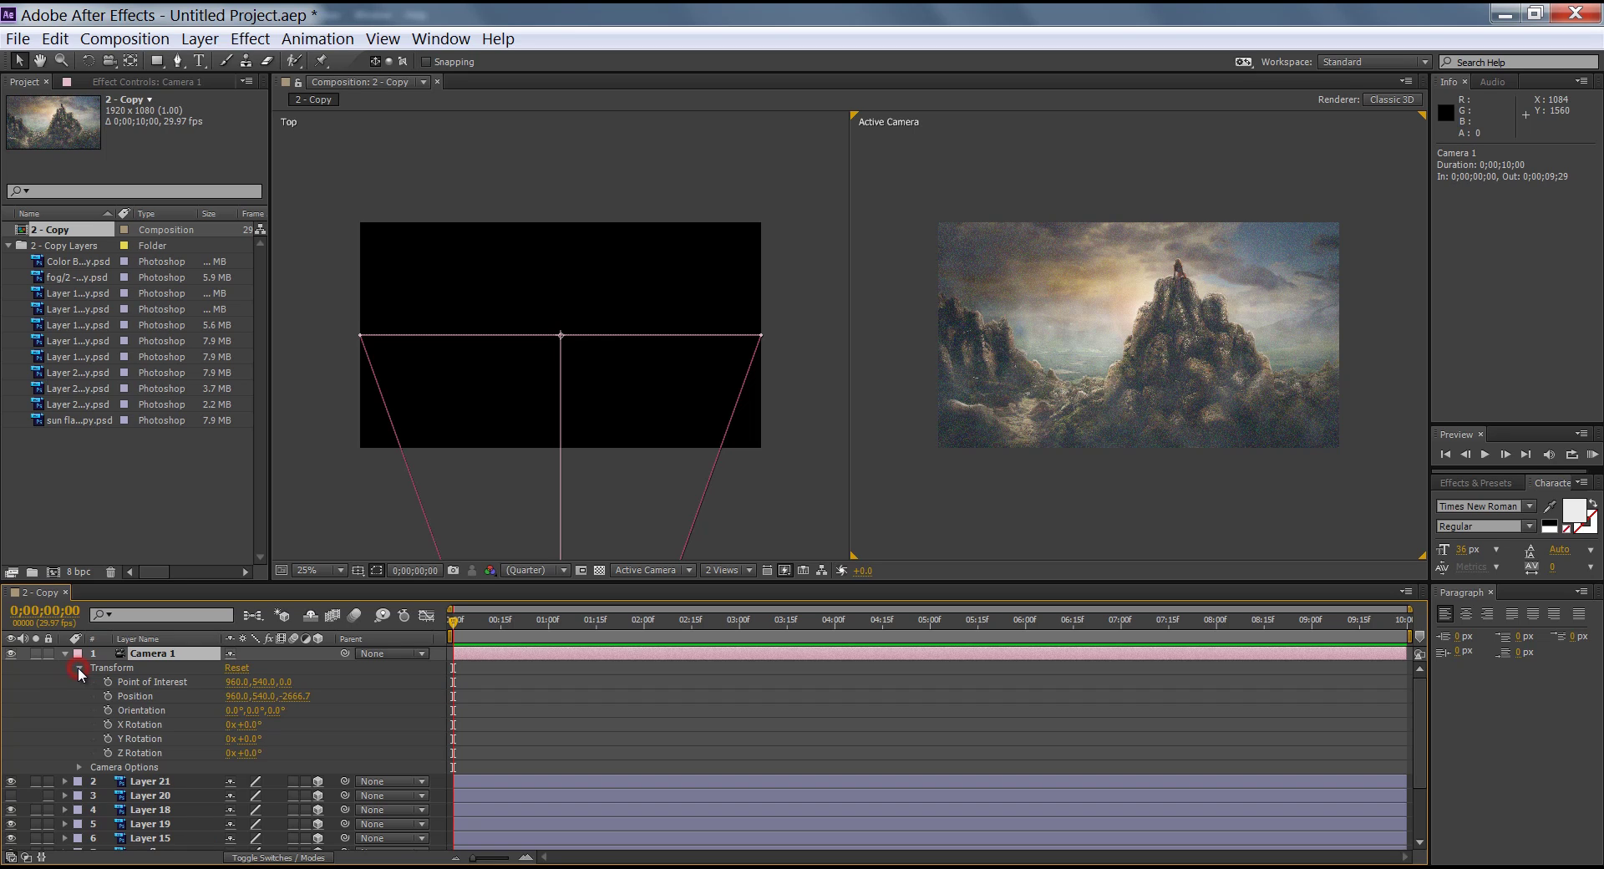
{"action": "left_click", "coordinate": [148, 695]}
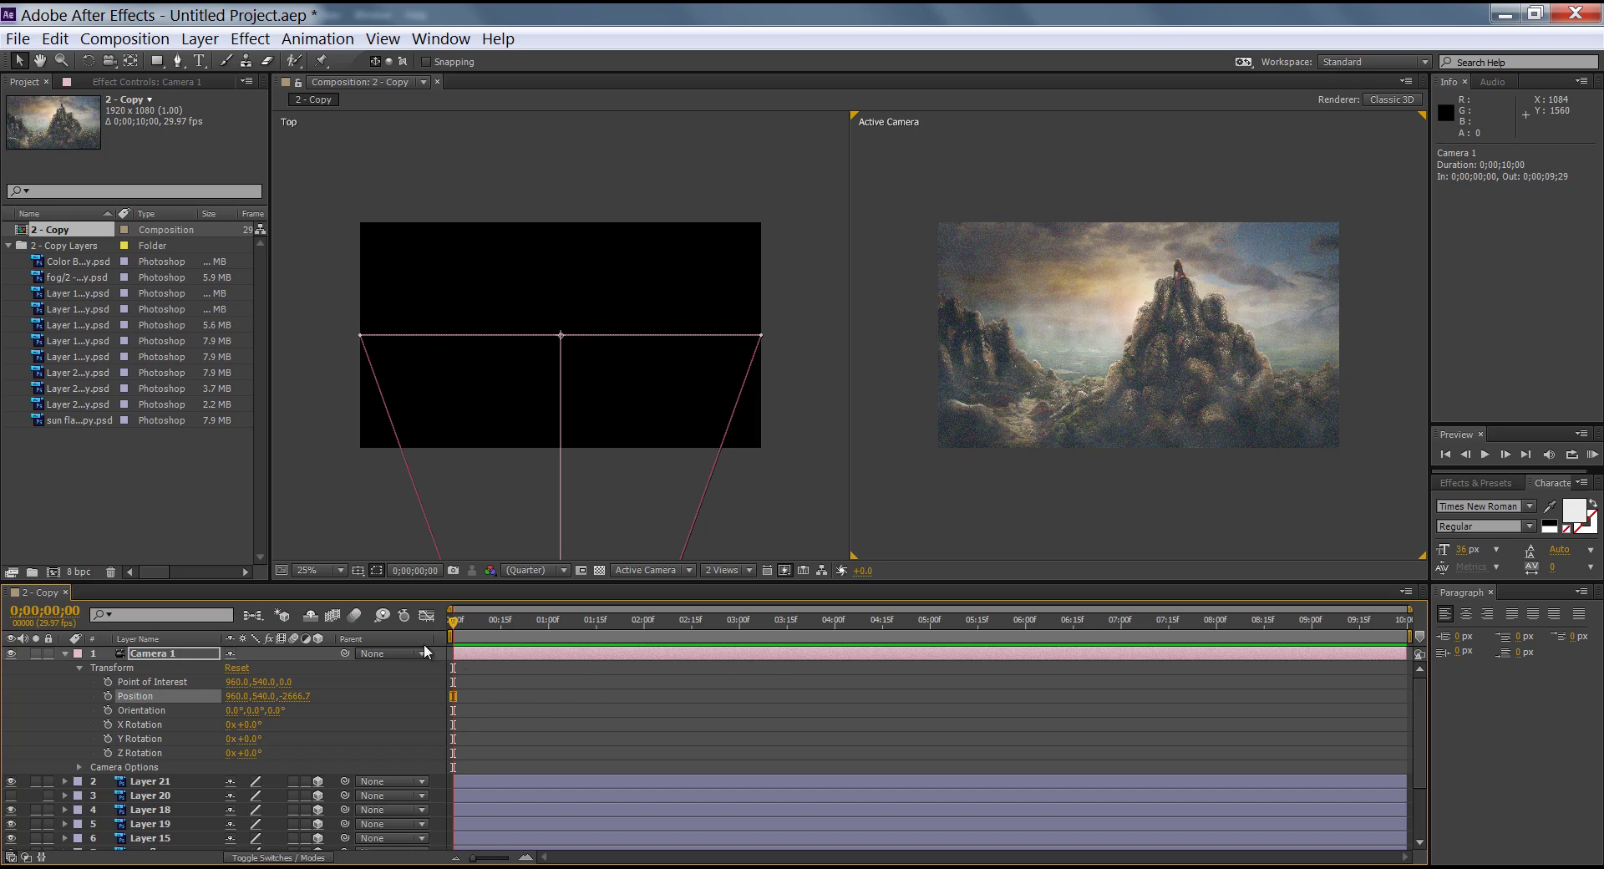
Add a Position keyframe for Camera 1 at the composition's last frame, 0;00;09;29.
{"action": "left_click_drag", "start_coordinate": [444, 619], "coordinate": [401, 651]}
{"action": "left_click_drag", "start_coordinate": [490, 628], "coordinate": [1465, 653]}
{"action": "left_click", "coordinate": [107, 696]}
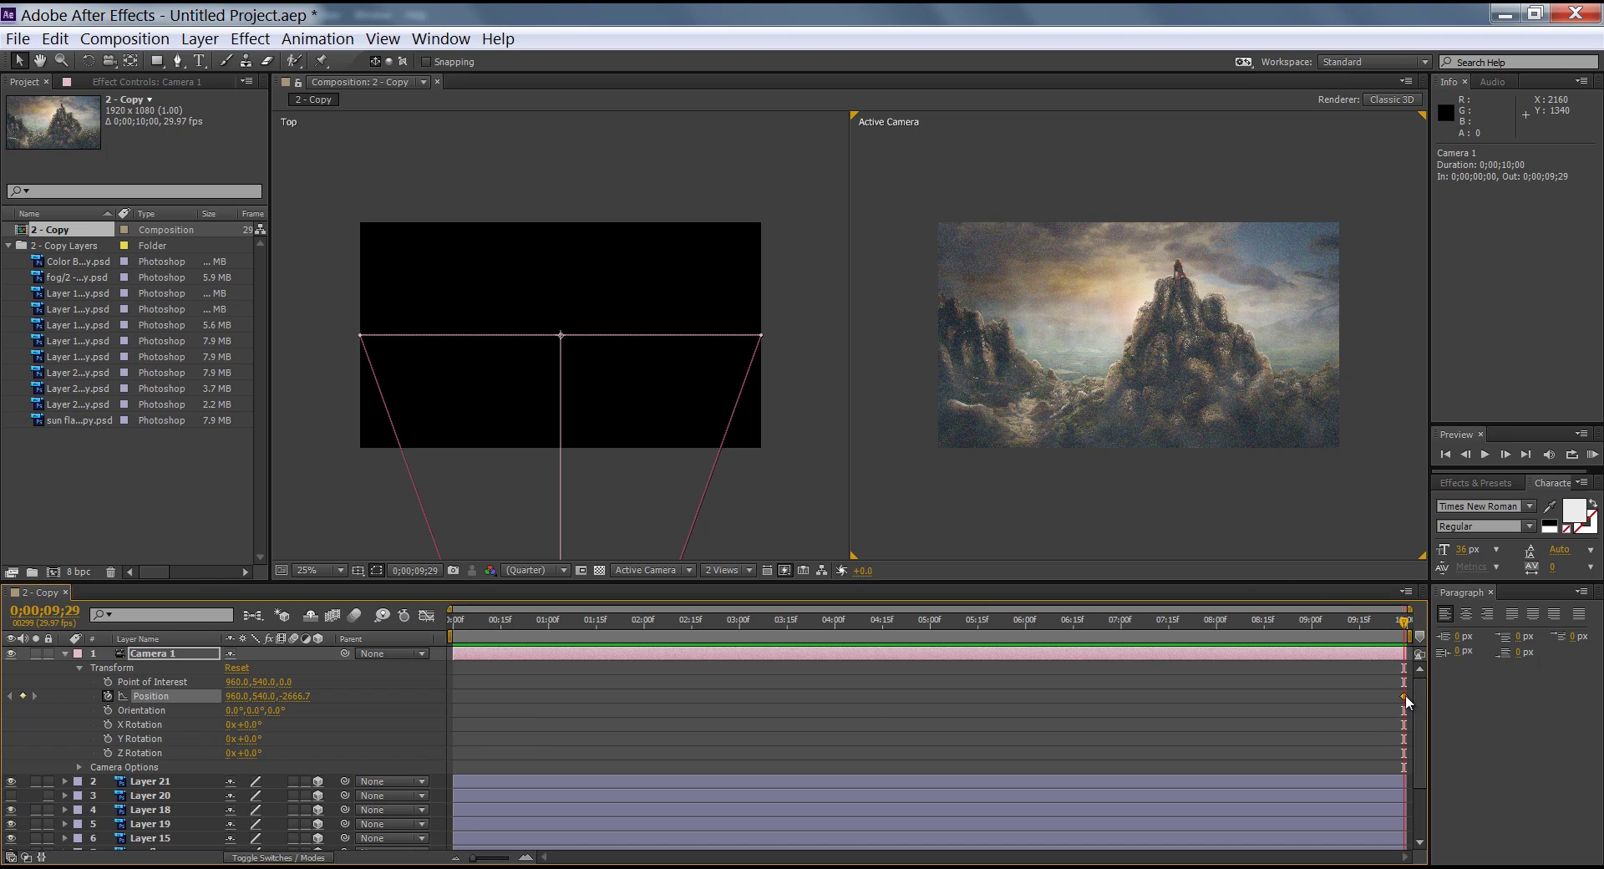
Keyframe Camera 1's Z position at -1969.7 on the first frame and scrub through the timeline to check the move.
{"action": "mouse_move", "coordinate": [1408, 702]}
{"action": "left_click_drag", "start_coordinate": [1404, 624], "coordinate": [436, 689]}
{"action": "left_click_drag", "start_coordinate": [453, 622], "coordinate": [524, 625]}
{"action": "key", "text": "Home"}
{"action": "left_click_drag", "start_coordinate": [301, 704], "coordinate": [807, 708]}
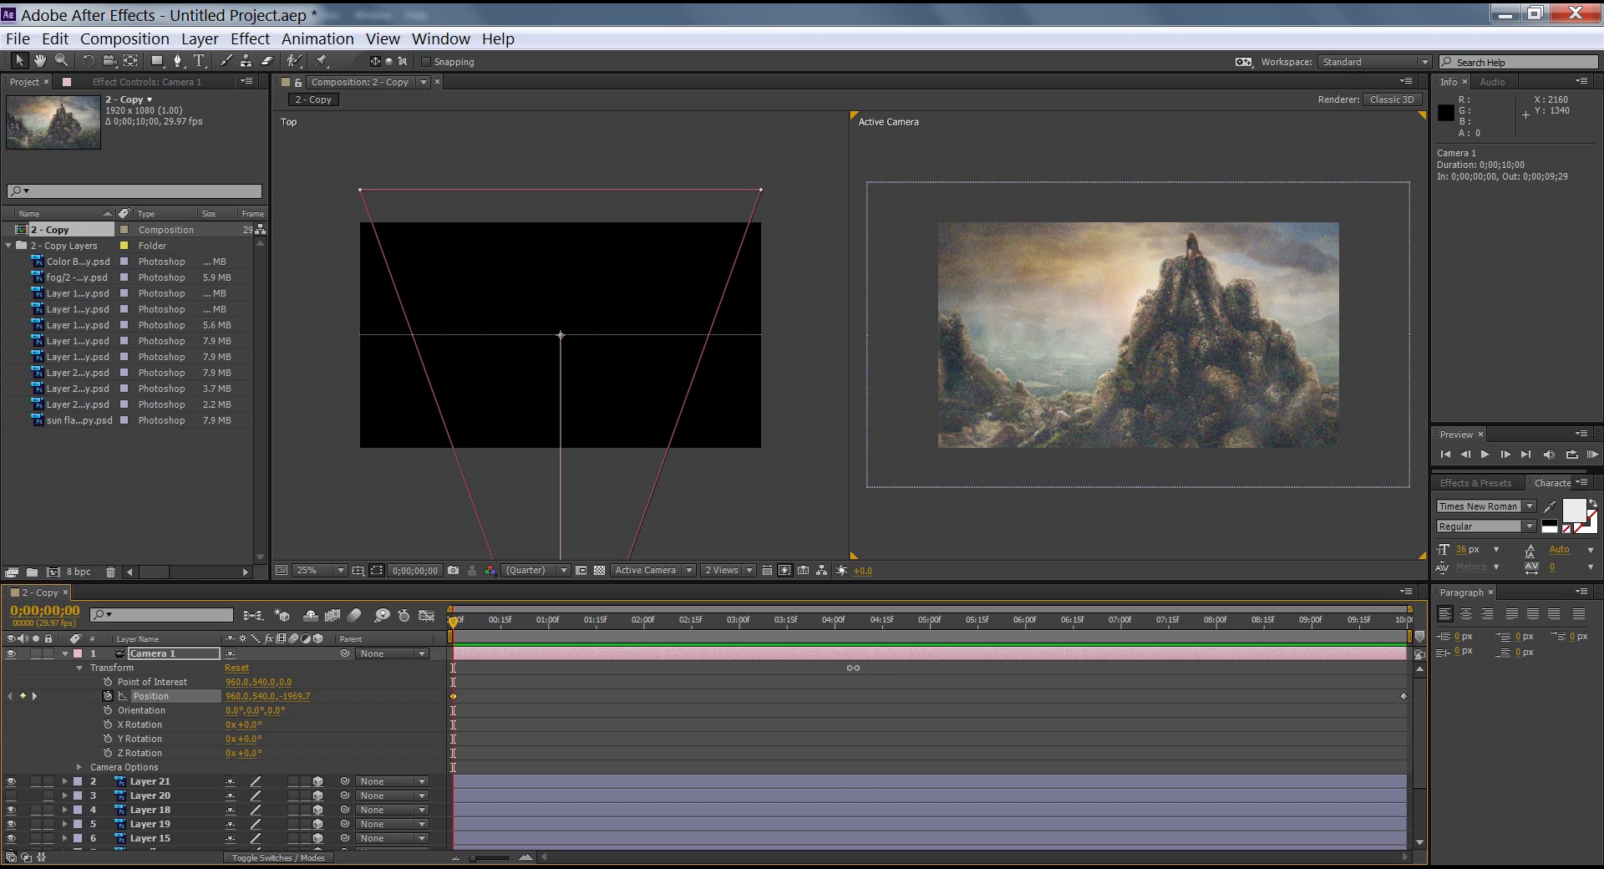
{"action": "left_click_drag", "start_coordinate": [454, 620], "coordinate": [1484, 607]}
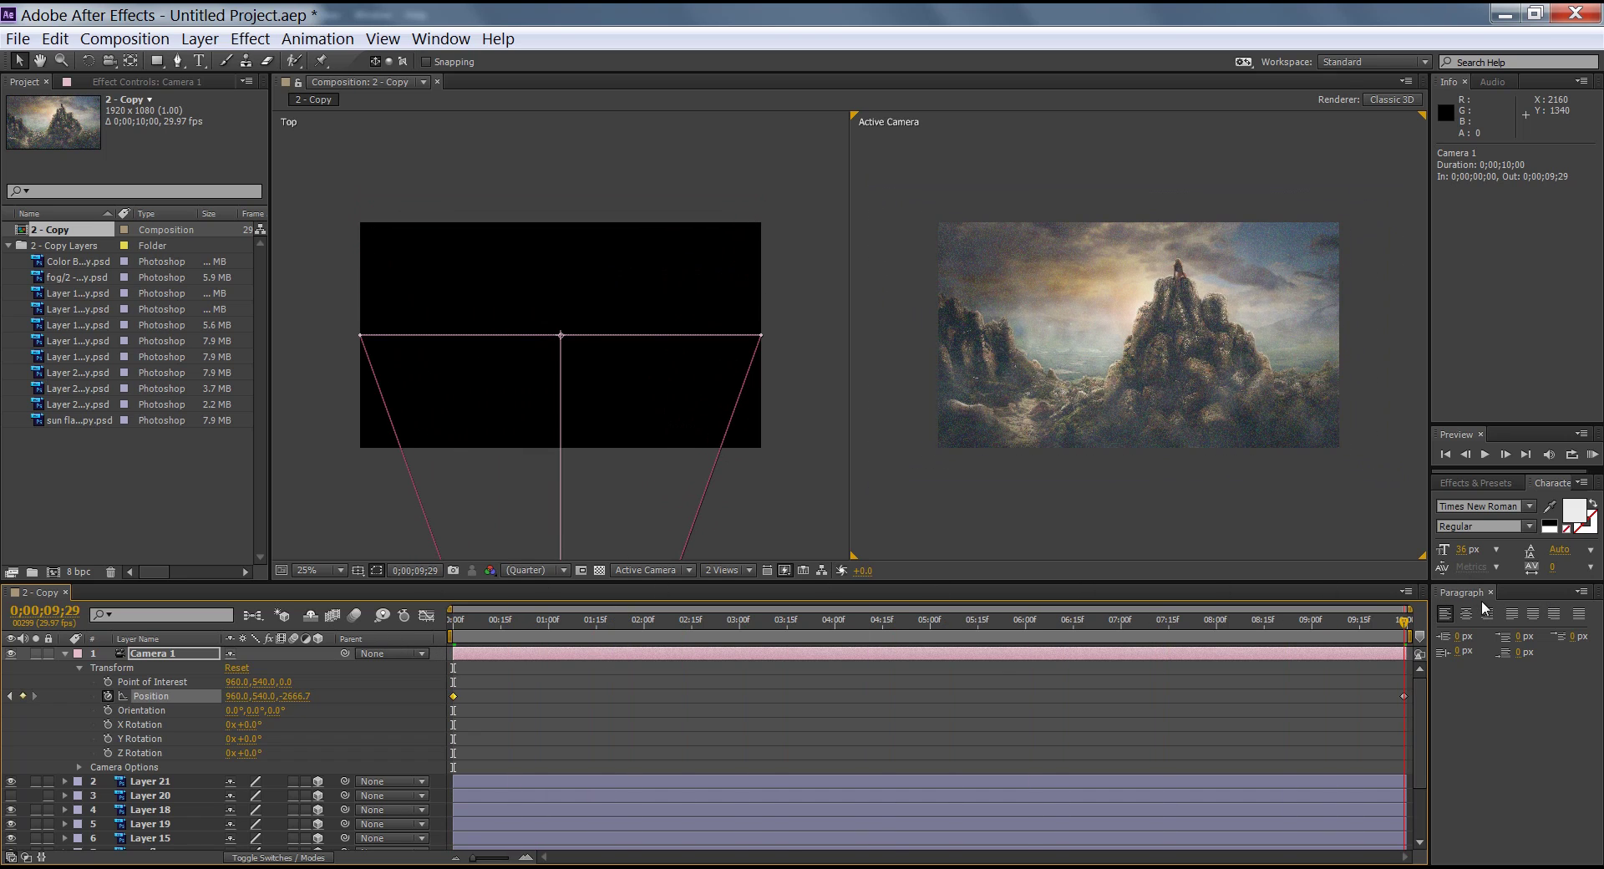
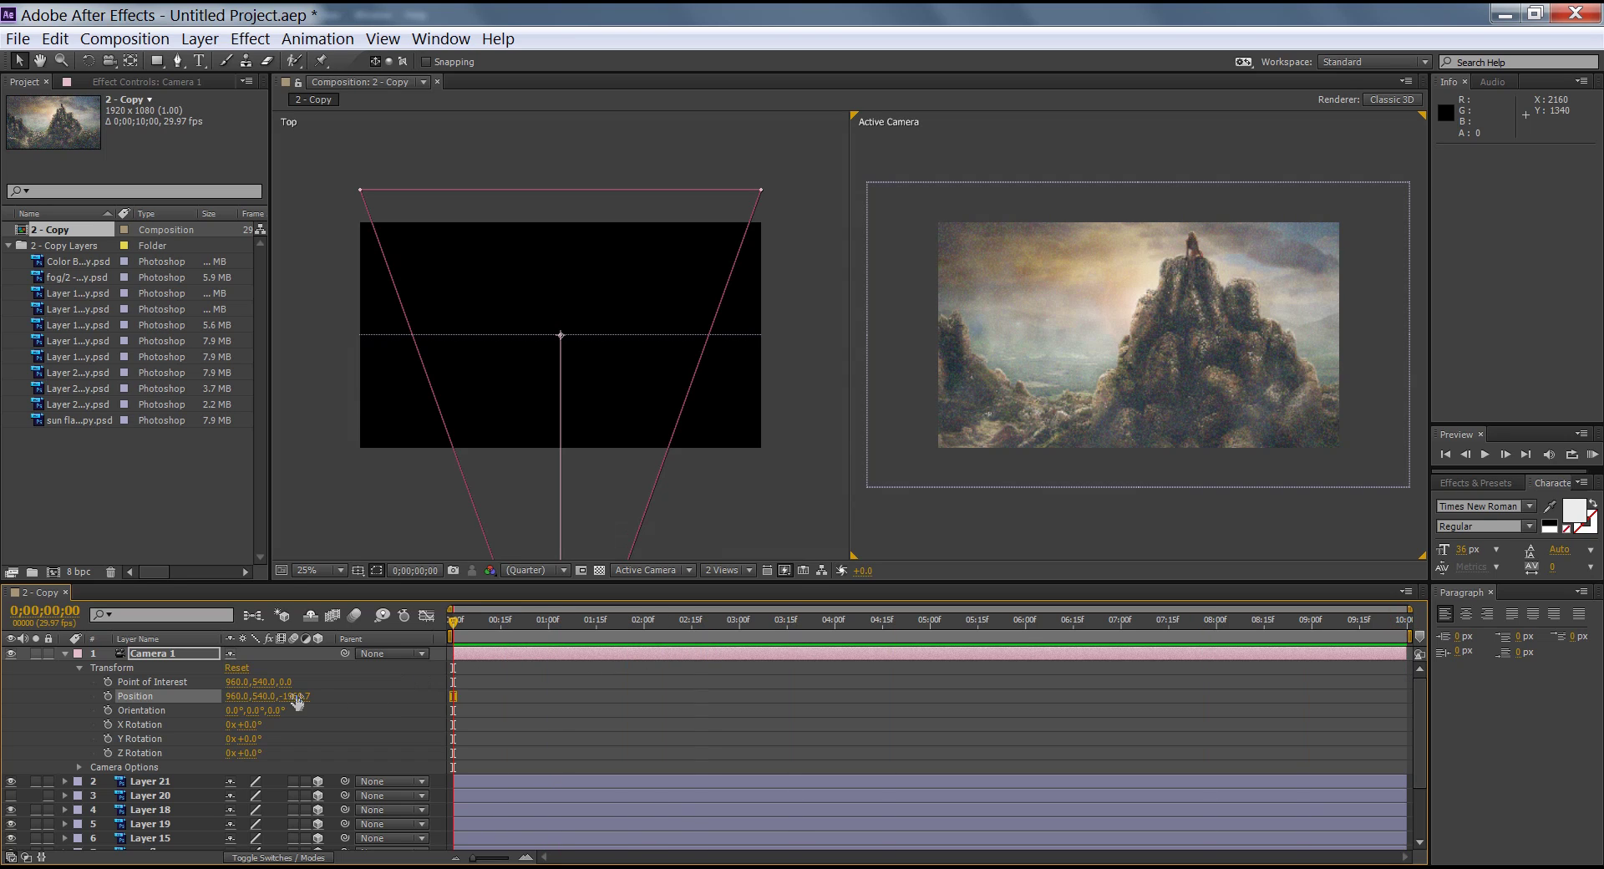
Set Camera 1's Z position to -2599.7 on the first frame and keep its Position property selected.
{"action": "left_click_drag", "start_coordinate": [299, 696], "coordinate": [25, 710]}
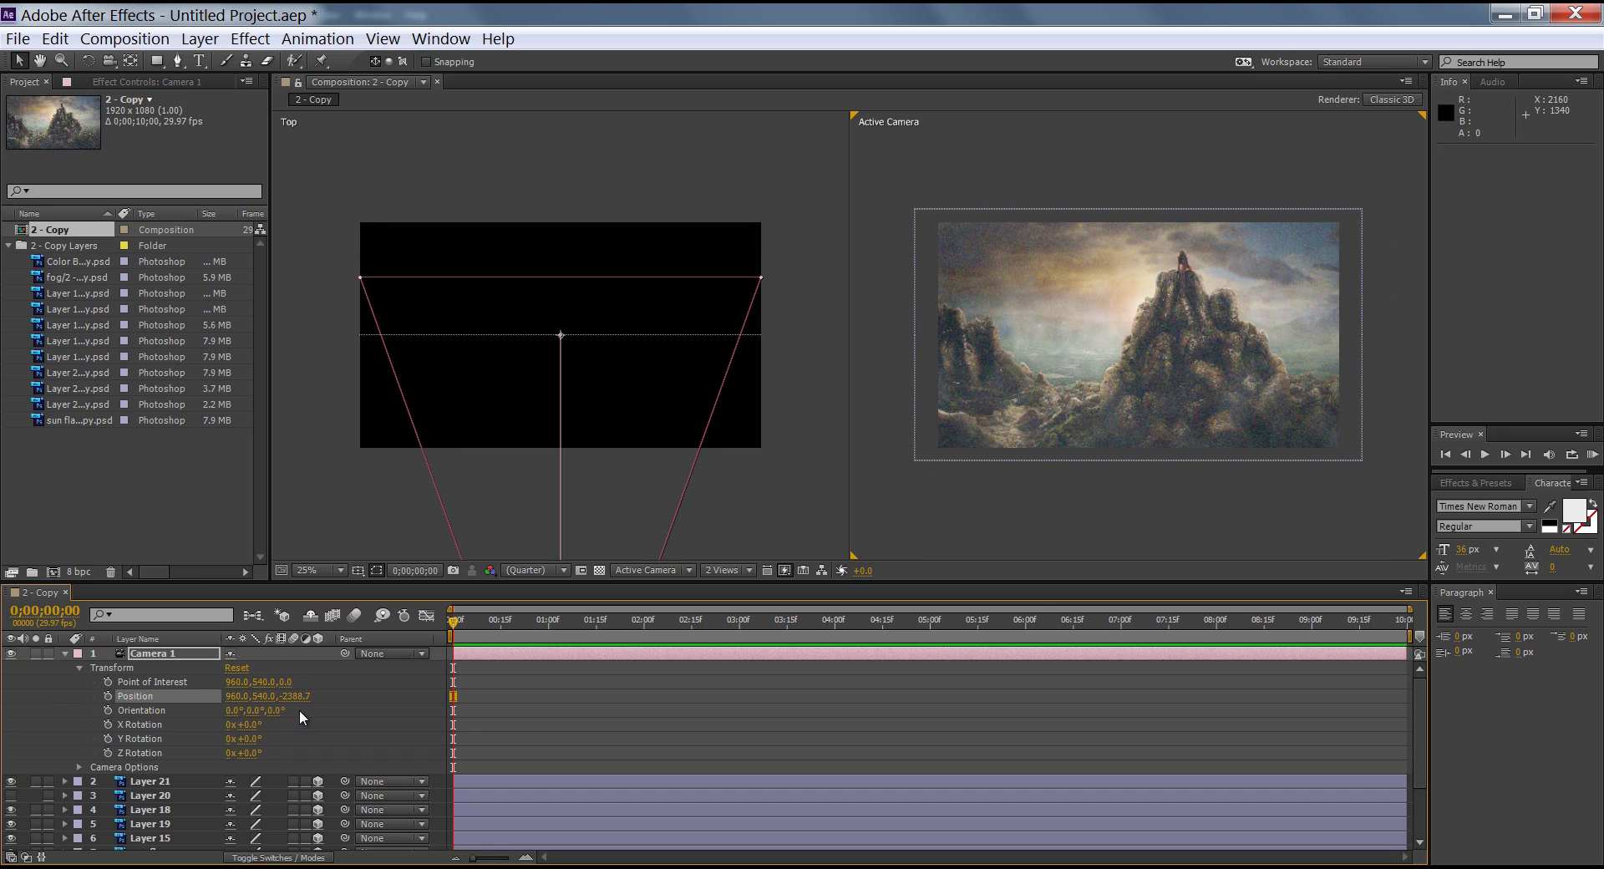
{"action": "left_click_drag", "start_coordinate": [296, 696], "coordinate": [107, 698]}
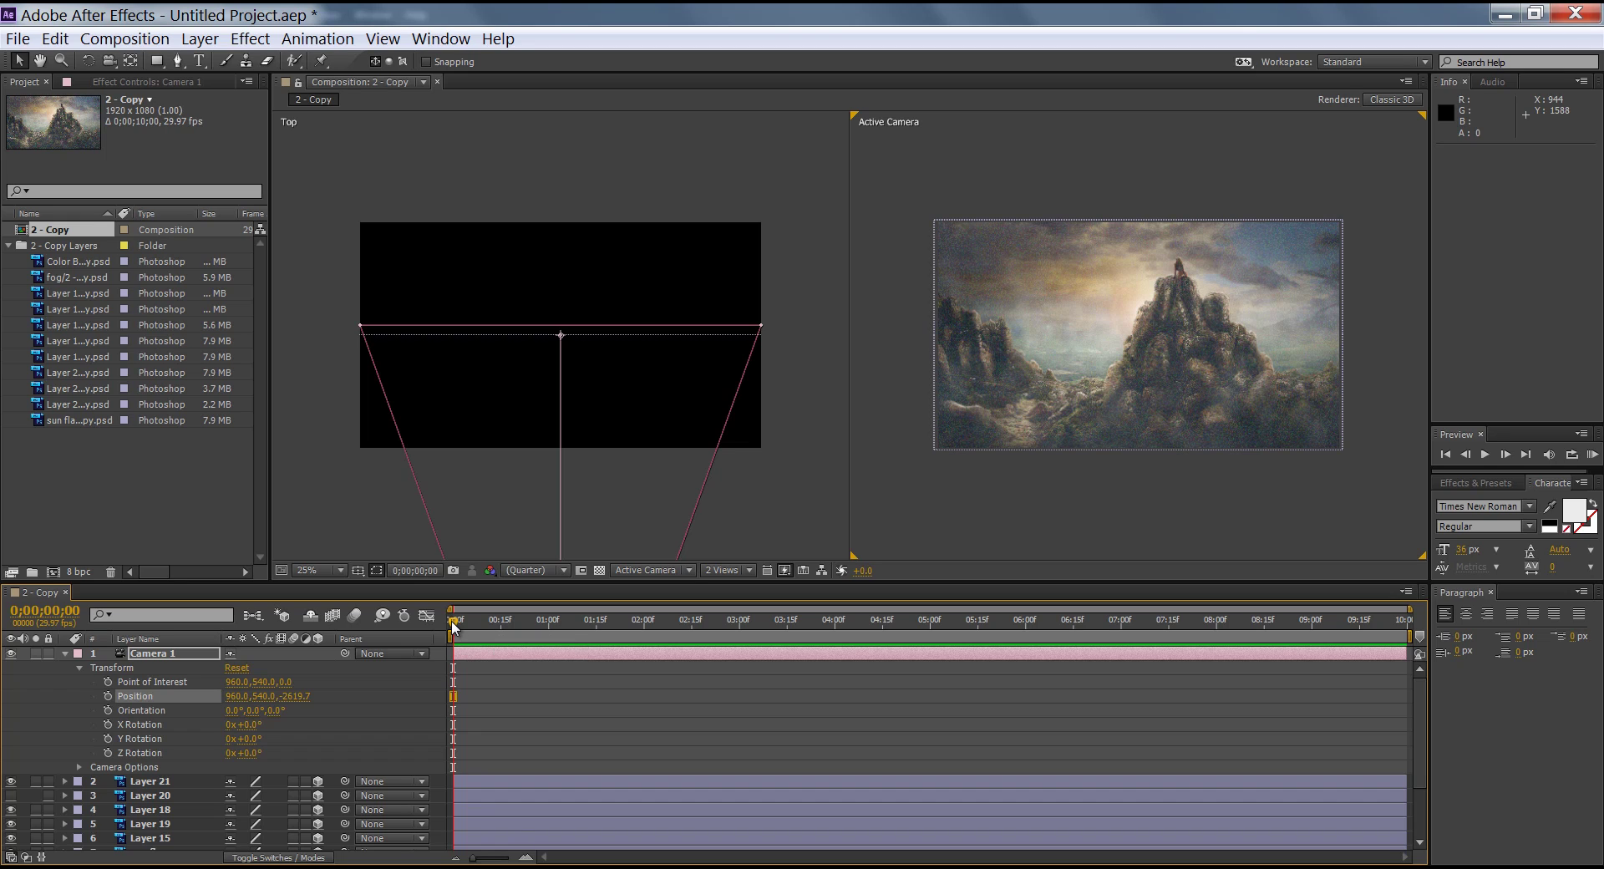
{"action": "key", "text": "ctrl+z"}
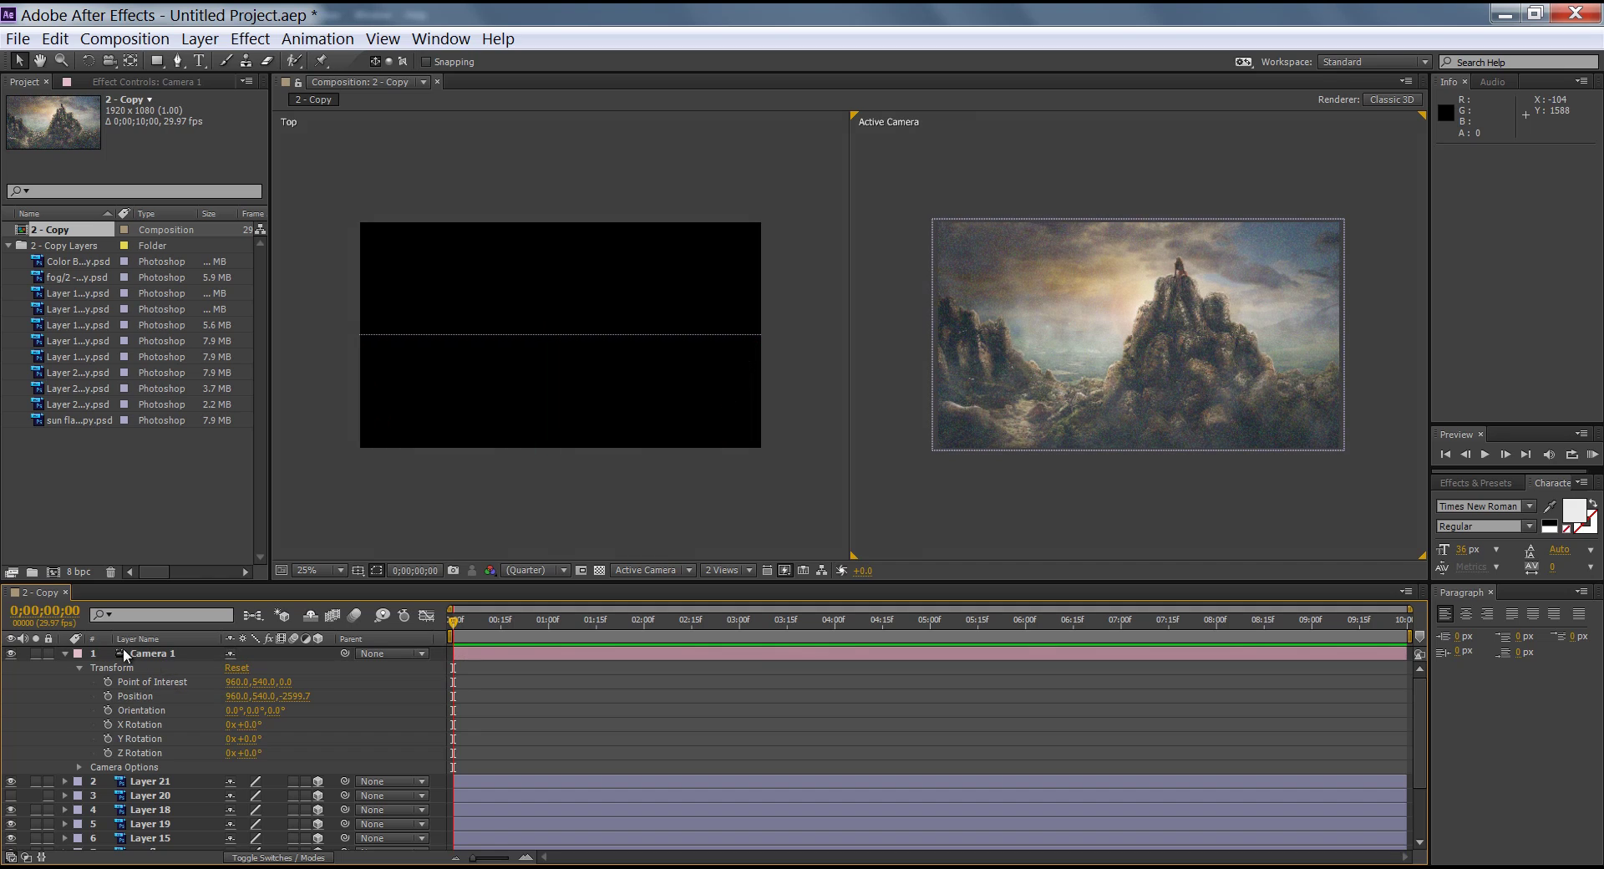
{"action": "left_click", "coordinate": [147, 697]}
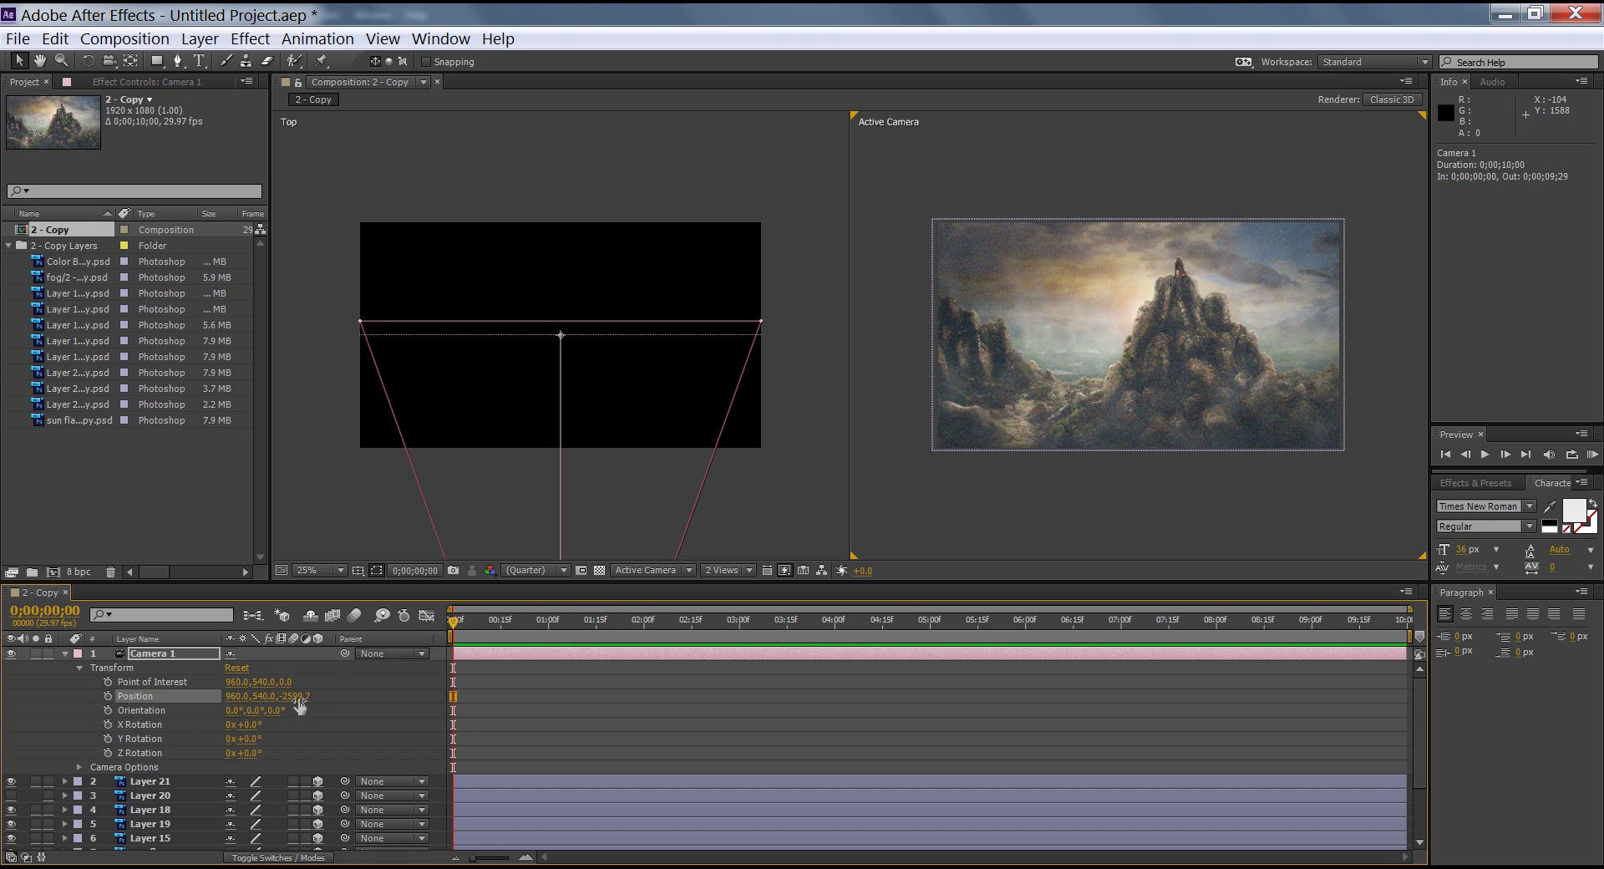
Keyframe Camera 1's Z position at -1894.7 on the first frame and -2590.7 on the last frame, and play the move back.
{"action": "left_click_drag", "start_coordinate": [296, 697], "coordinate": [878, 688]}
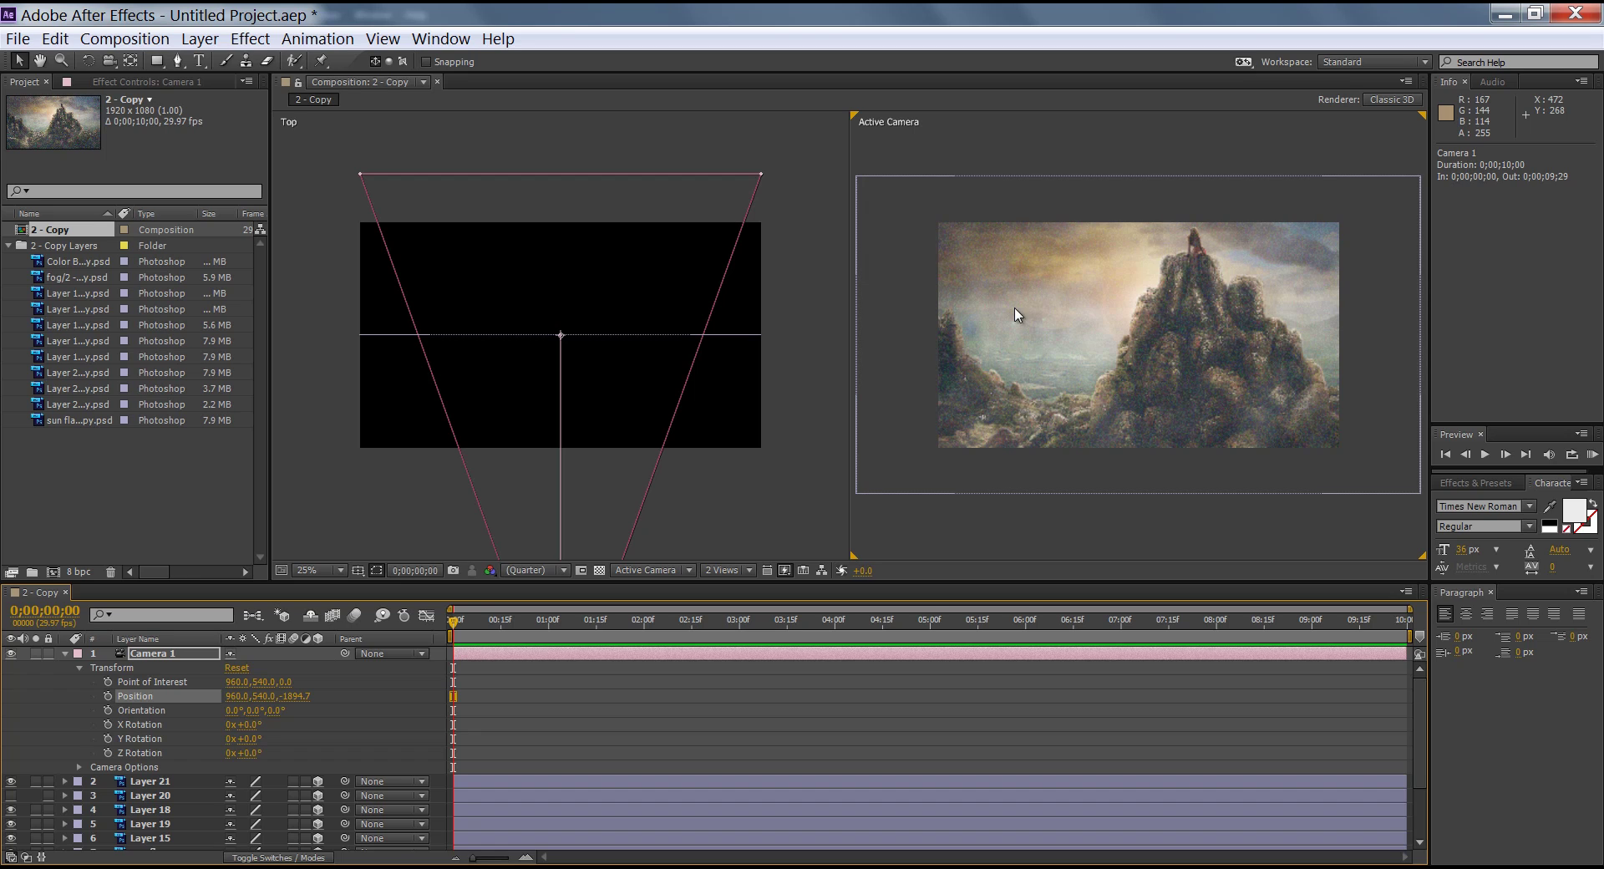
{"action": "left_click", "coordinate": [108, 696]}
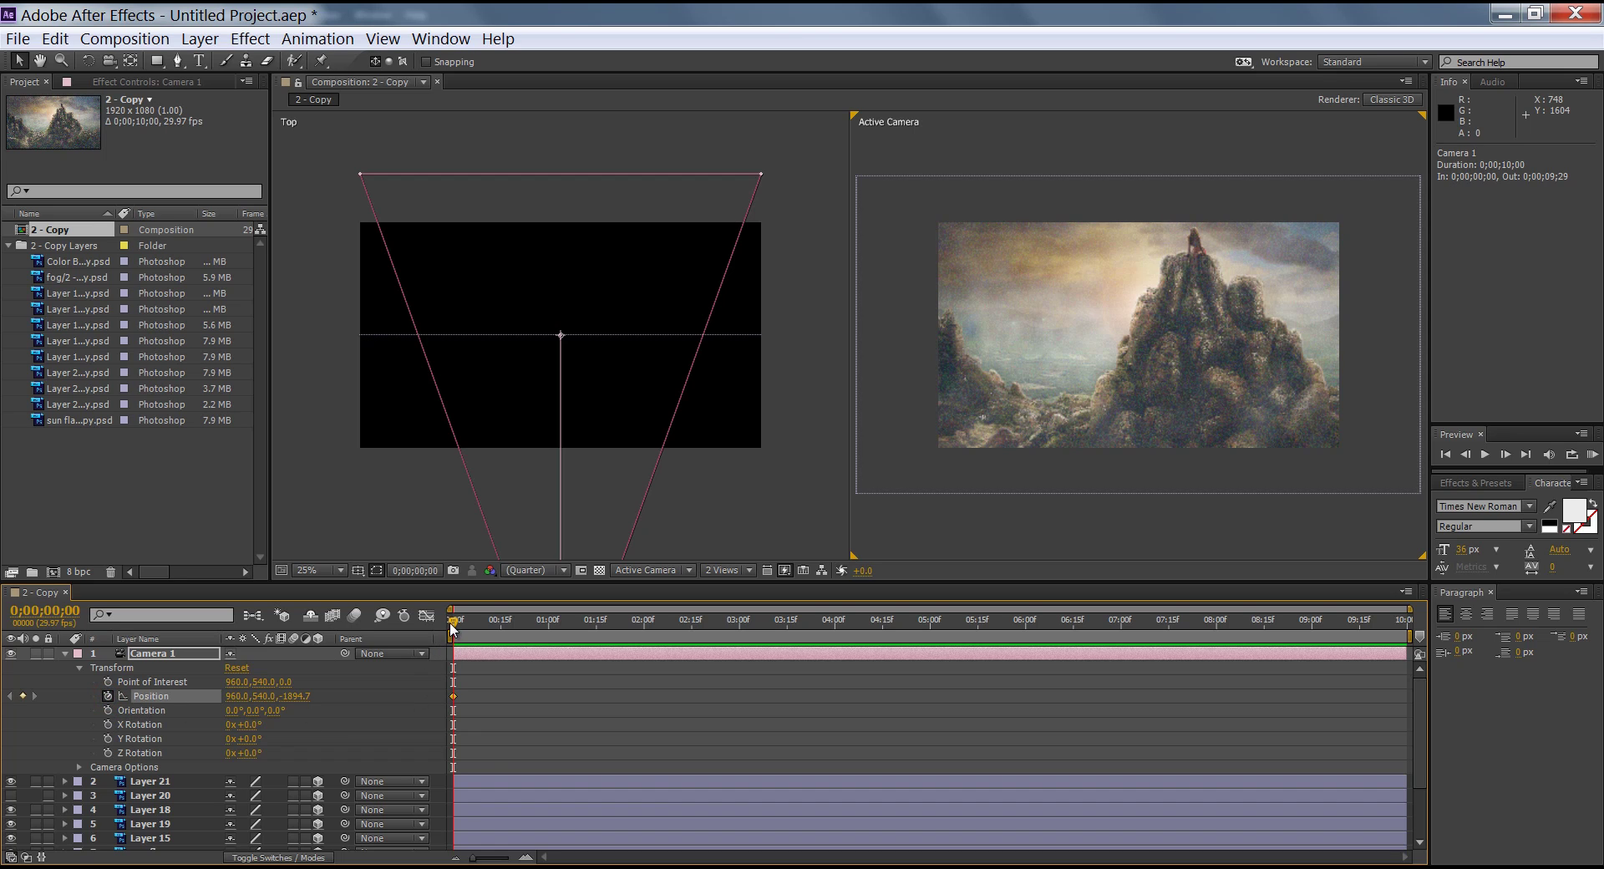
{"action": "left_click_drag", "start_coordinate": [451, 628], "coordinate": [1485, 652]}
{"action": "left_click_drag", "start_coordinate": [297, 695], "coordinate": [4, 697]}
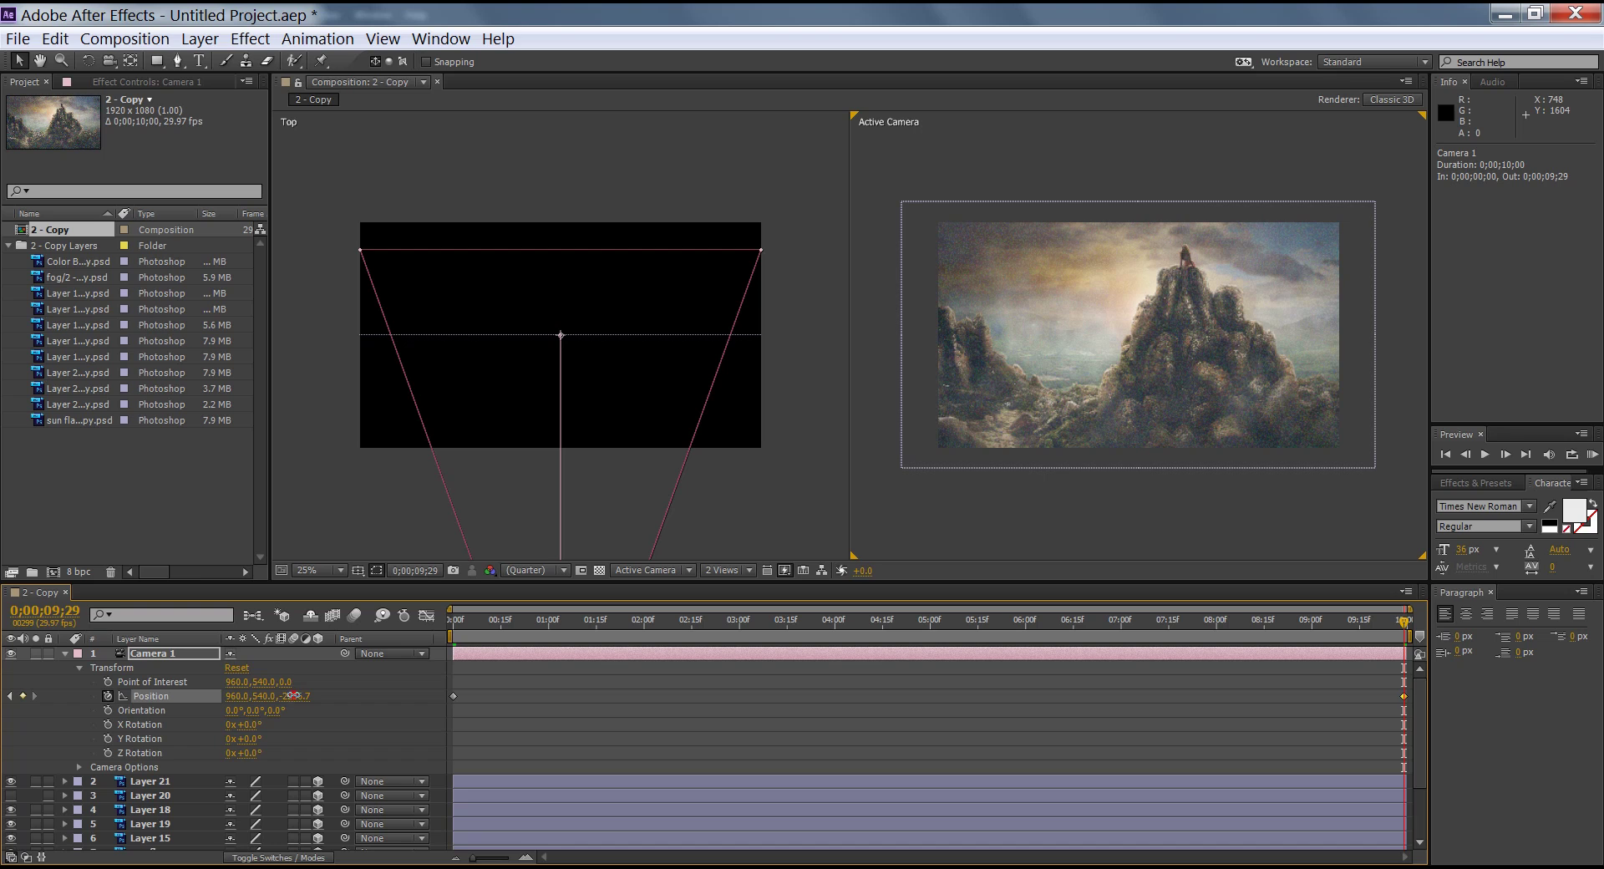
{"action": "left_click_drag", "start_coordinate": [294, 698], "coordinate": [34, 714]}
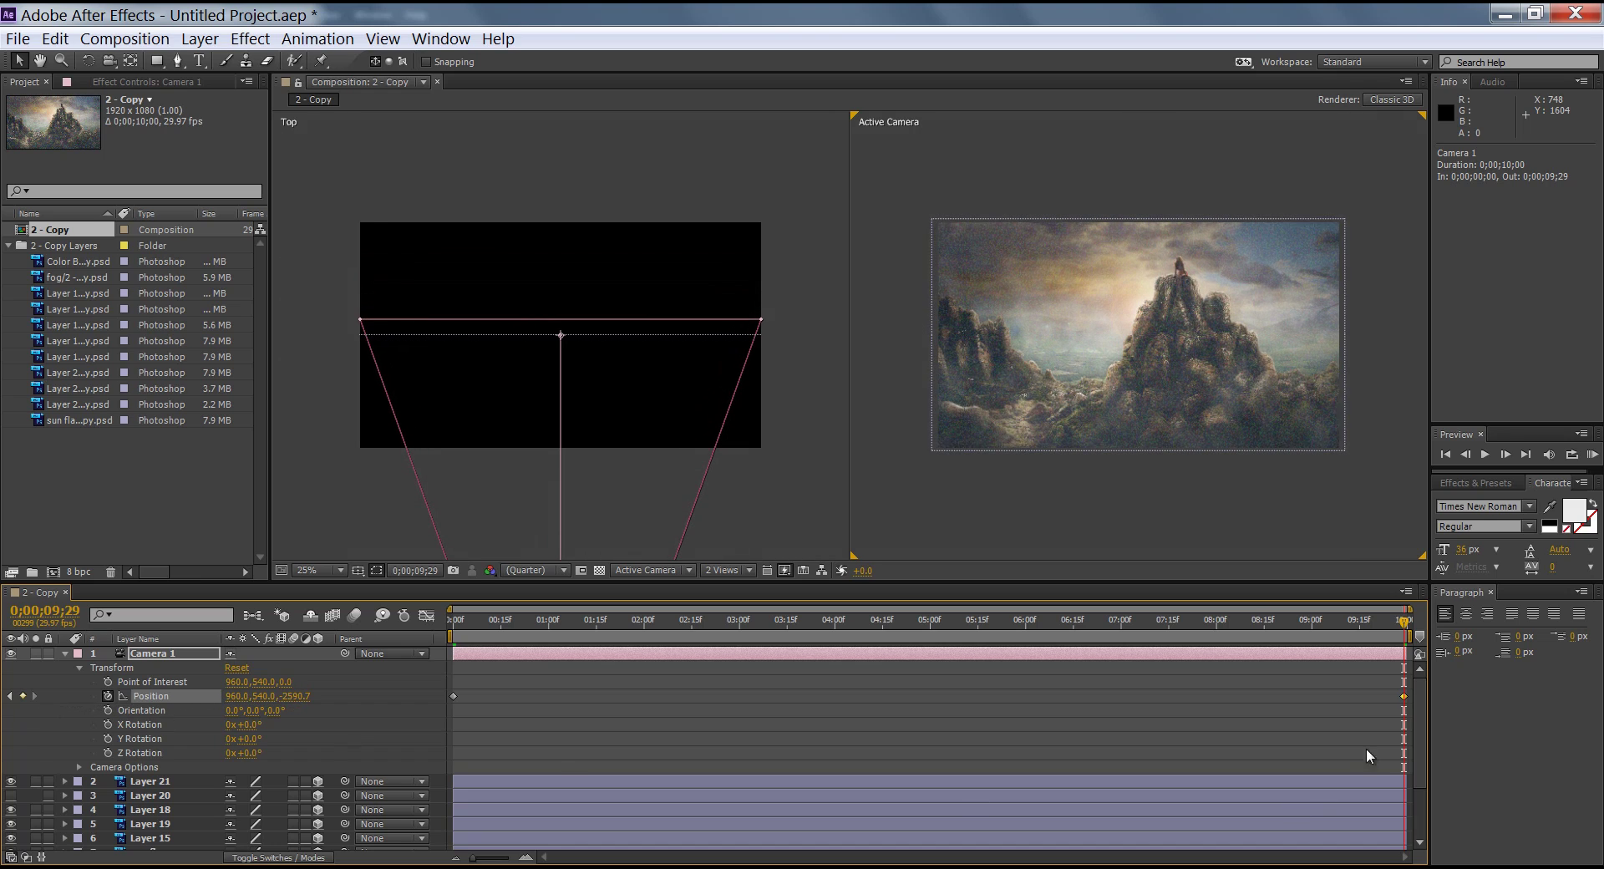
{"action": "left_click_drag", "start_coordinate": [1410, 624], "coordinate": [744, 654]}
{"action": "key", "text": "space"}
Collapse Camera 1's properties and expand the Transform properties of the Color Balance 1 copy layer.
{"action": "left_click", "coordinate": [65, 653]}
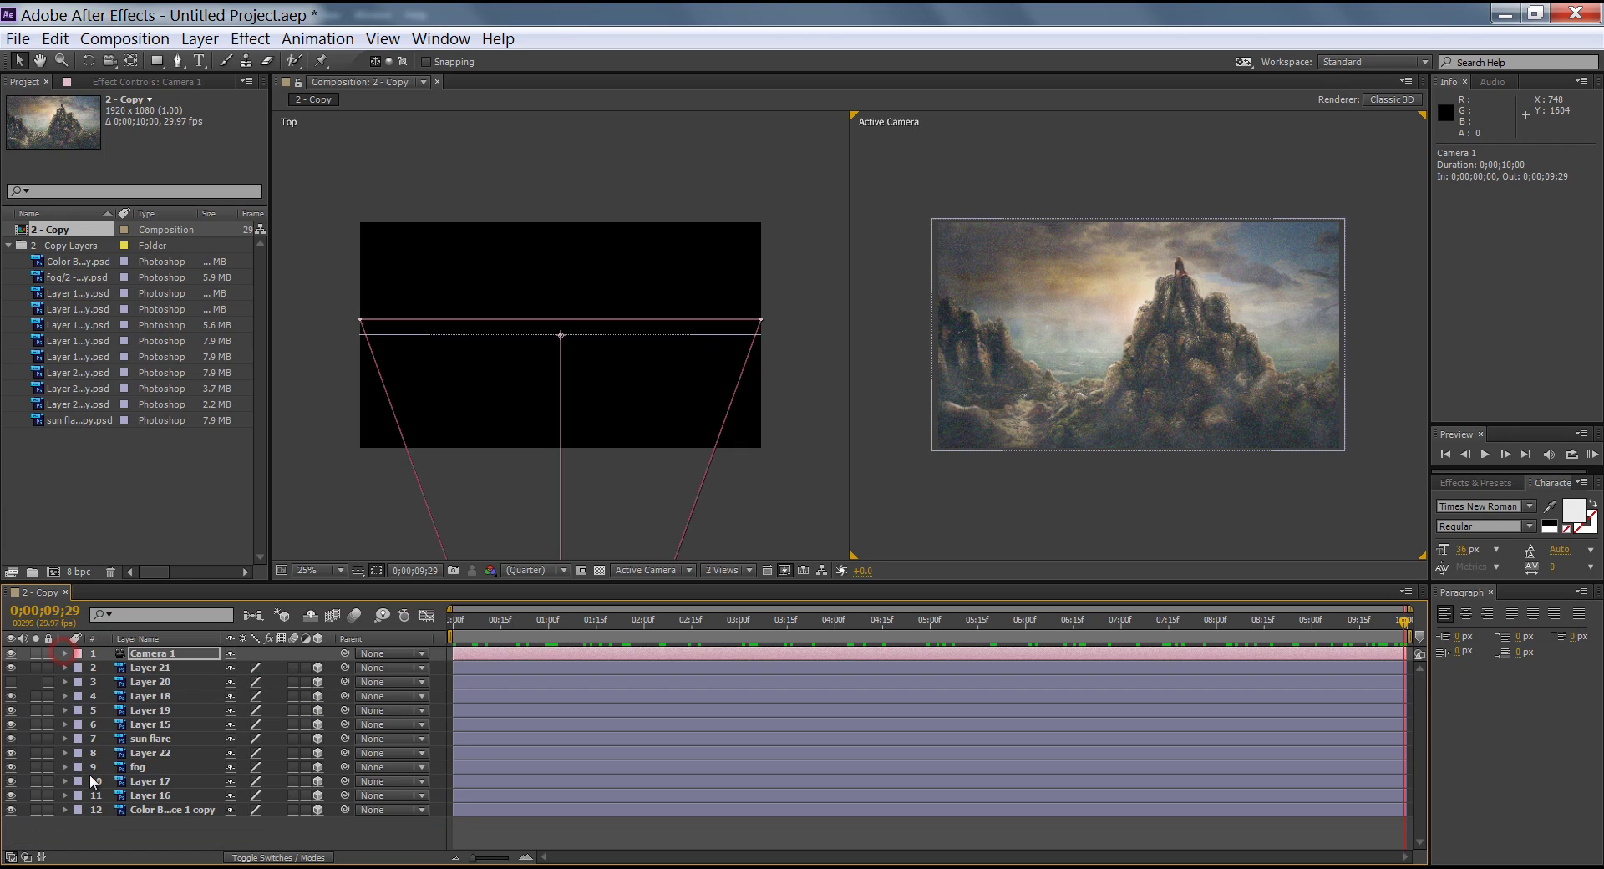
{"action": "left_click", "coordinate": [174, 809]}
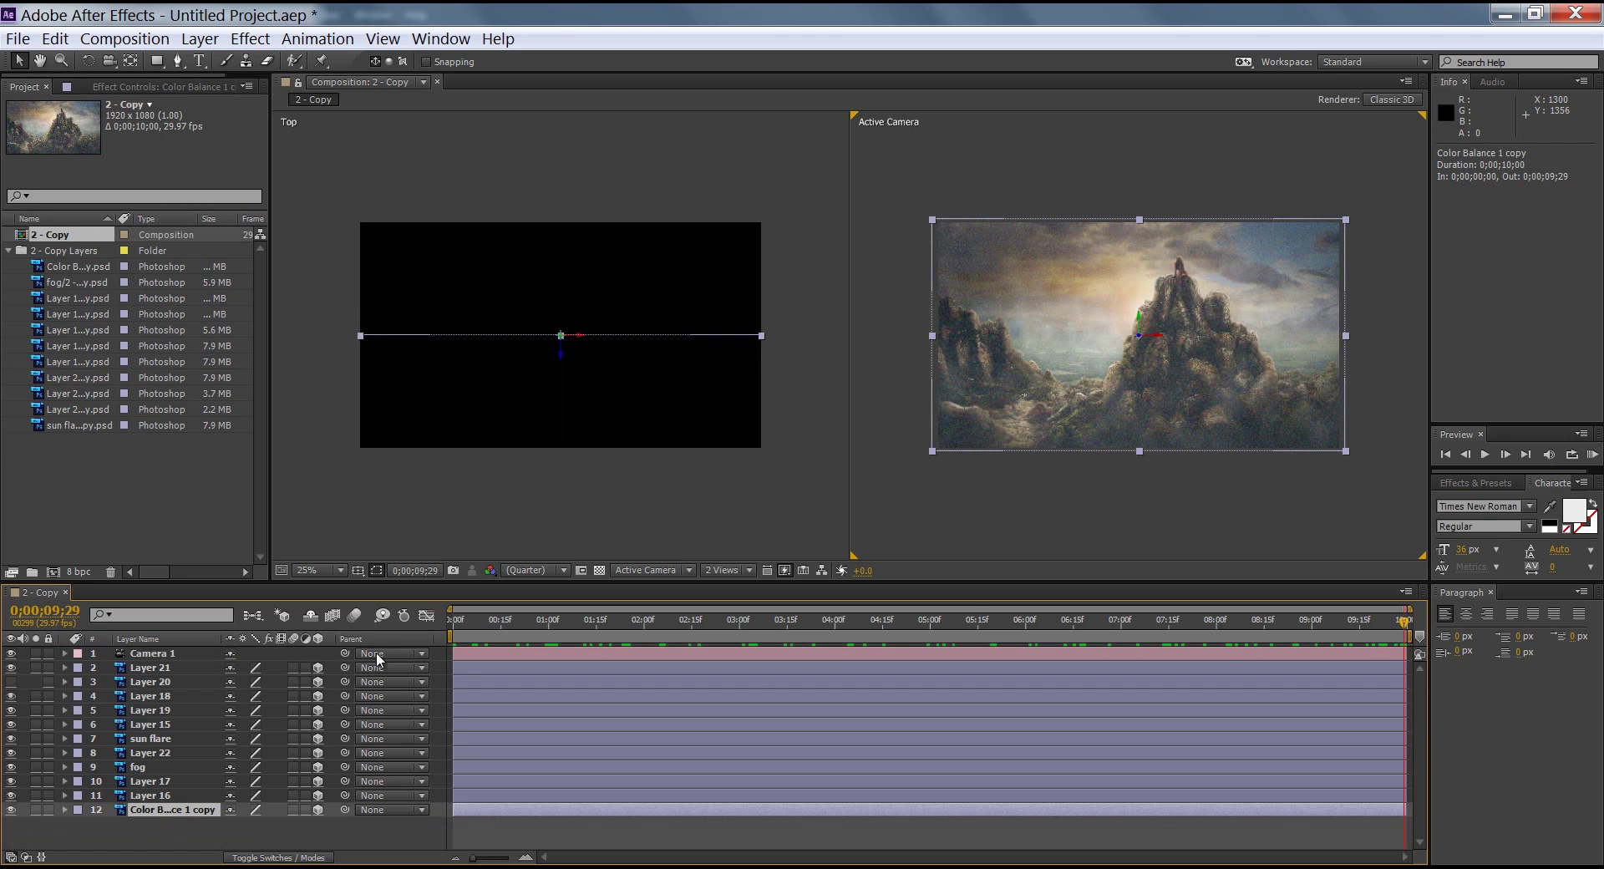
{"action": "left_click", "coordinate": [11, 808]}
{"action": "left_click", "coordinate": [151, 810]}
{"action": "left_click", "coordinate": [63, 809]}
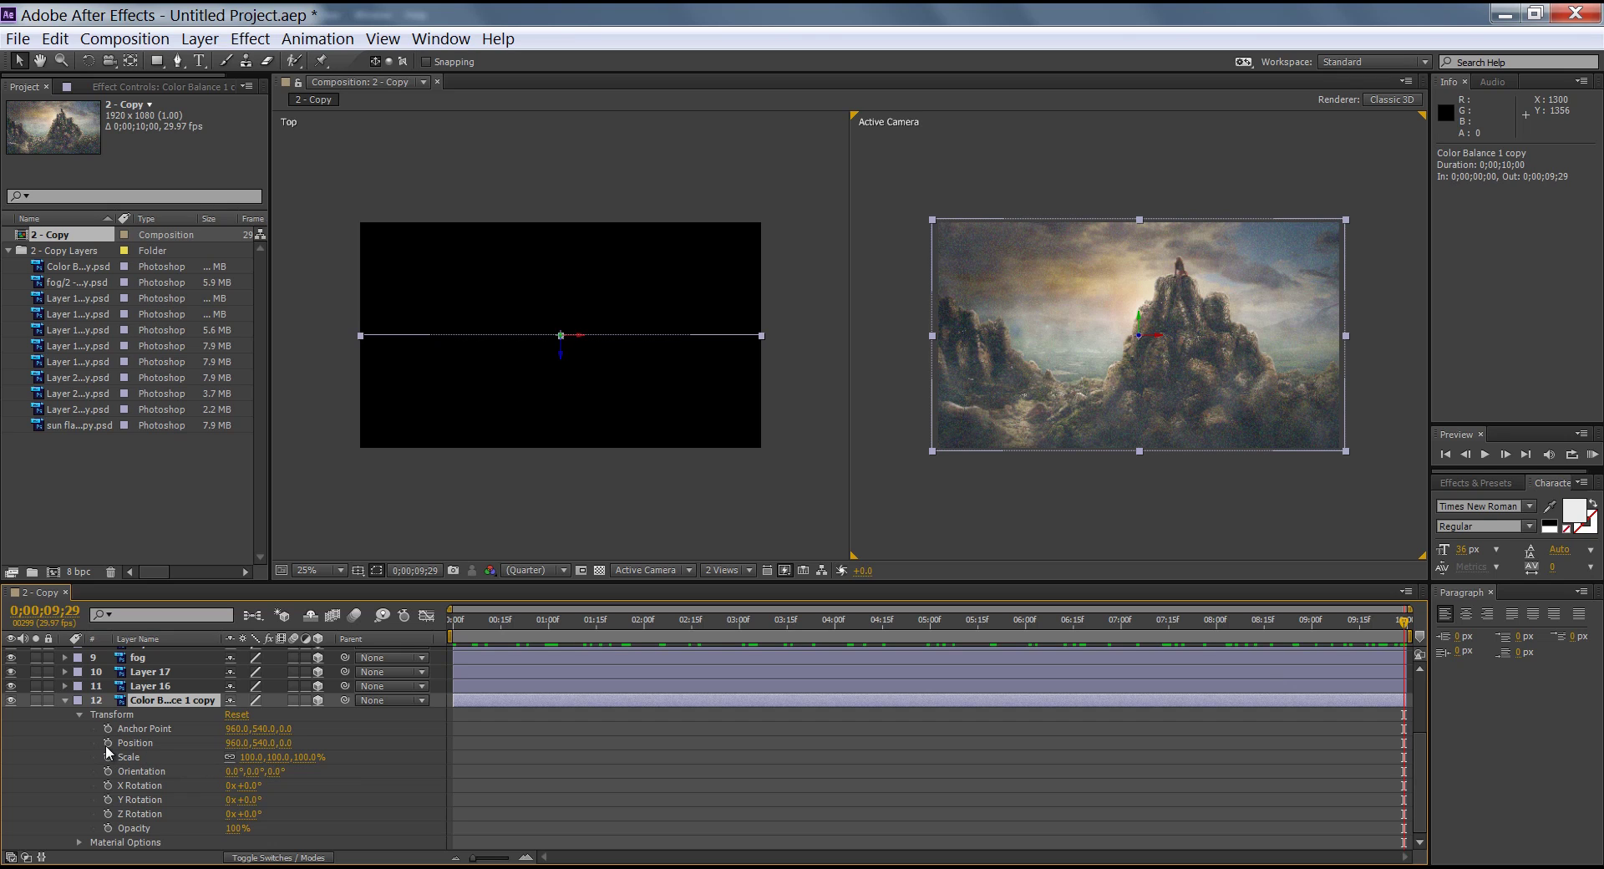
On the first frame, set Color Balance 1 copy's X position to 687 and its scale to 114%, and enable Position keyframing.
{"action": "left_click_drag", "start_coordinate": [1404, 620], "coordinate": [409, 642]}
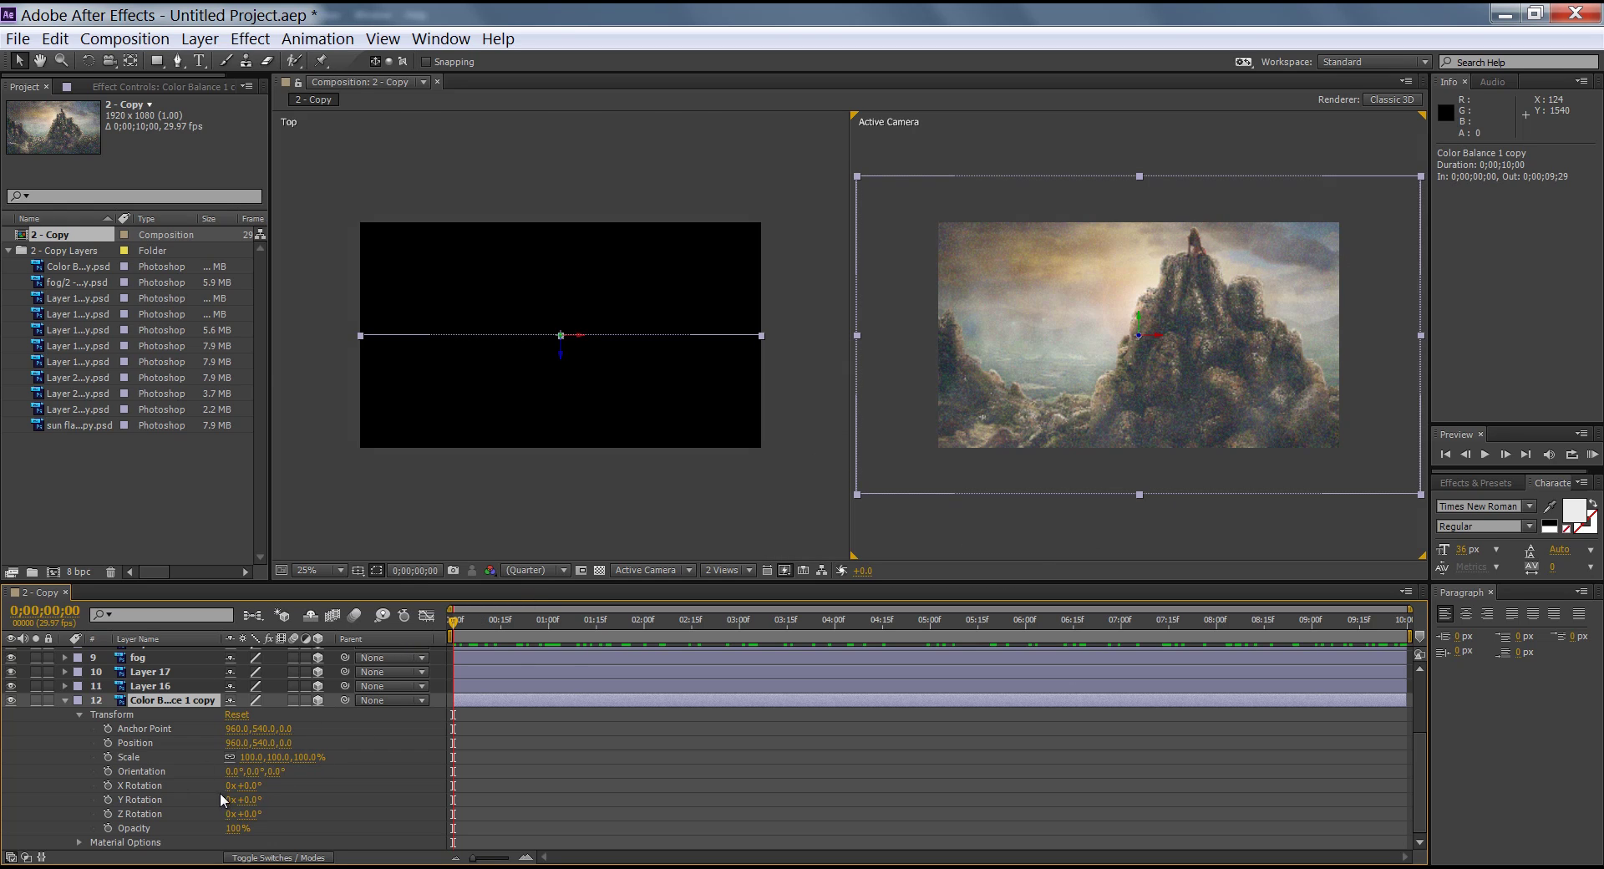
{"action": "left_click_drag", "start_coordinate": [231, 743], "coordinate": [13, 752]}
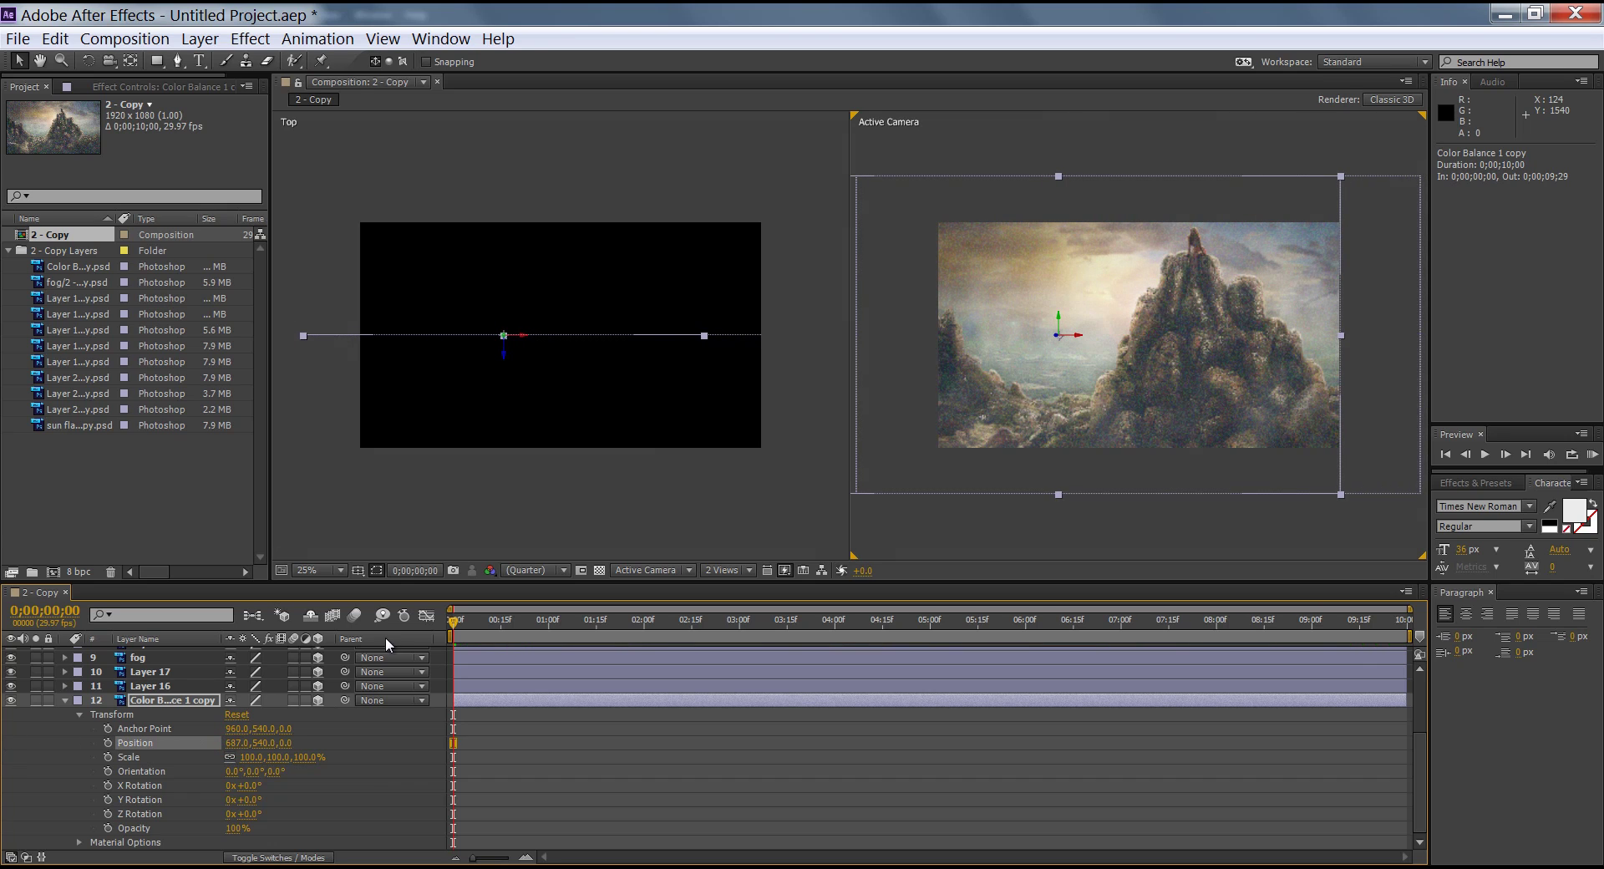
{"action": "left_click_drag", "start_coordinate": [311, 757], "coordinate": [324, 757]}
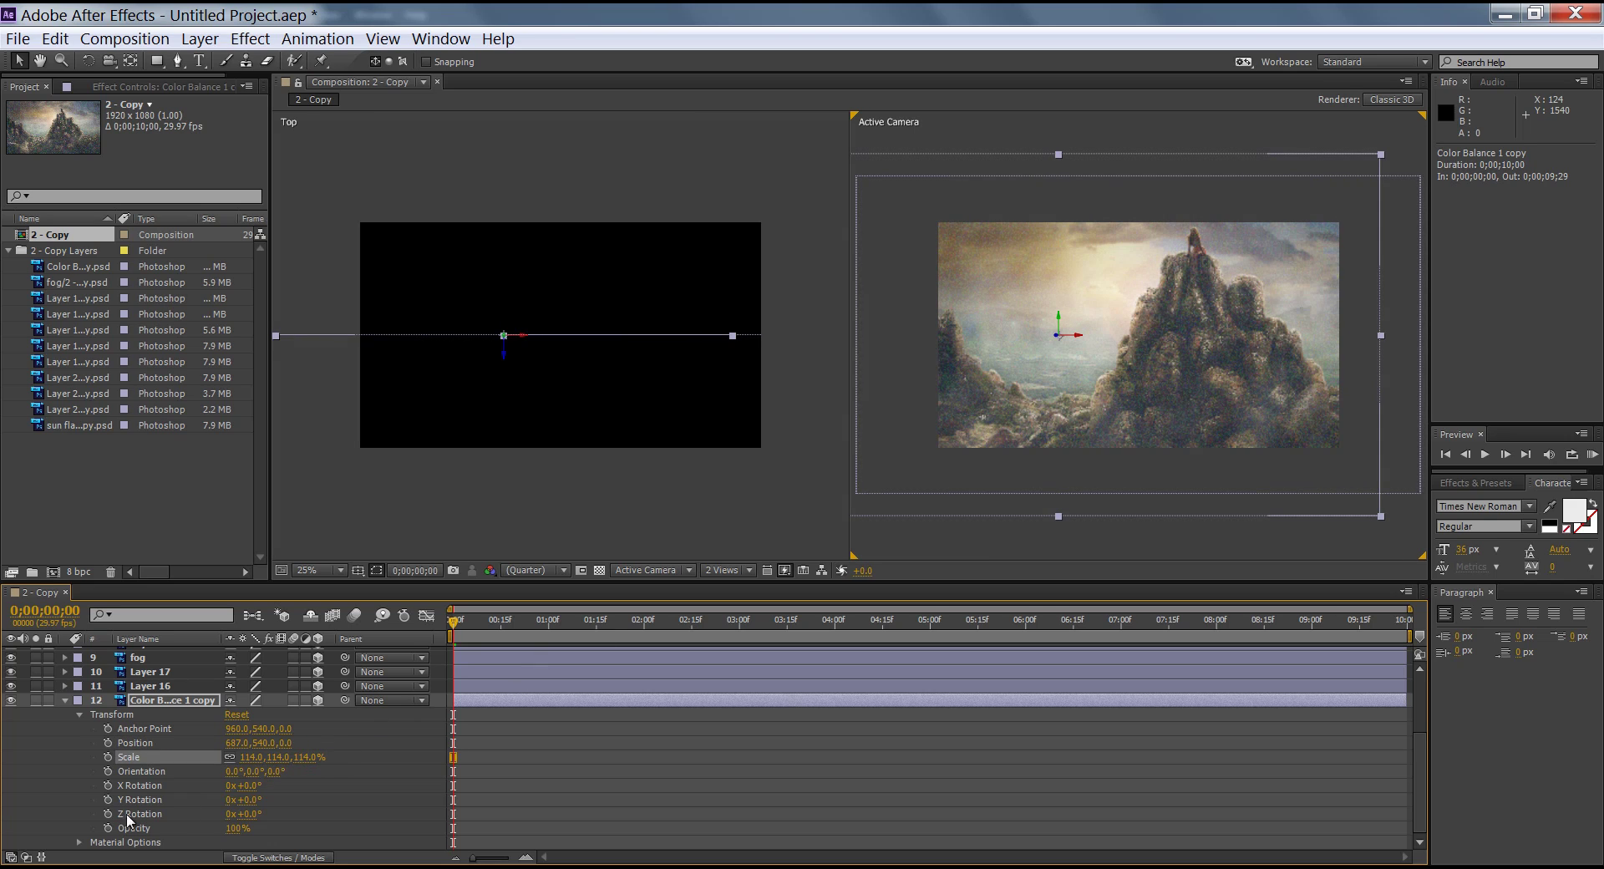
{"action": "left_click", "coordinate": [137, 743]}
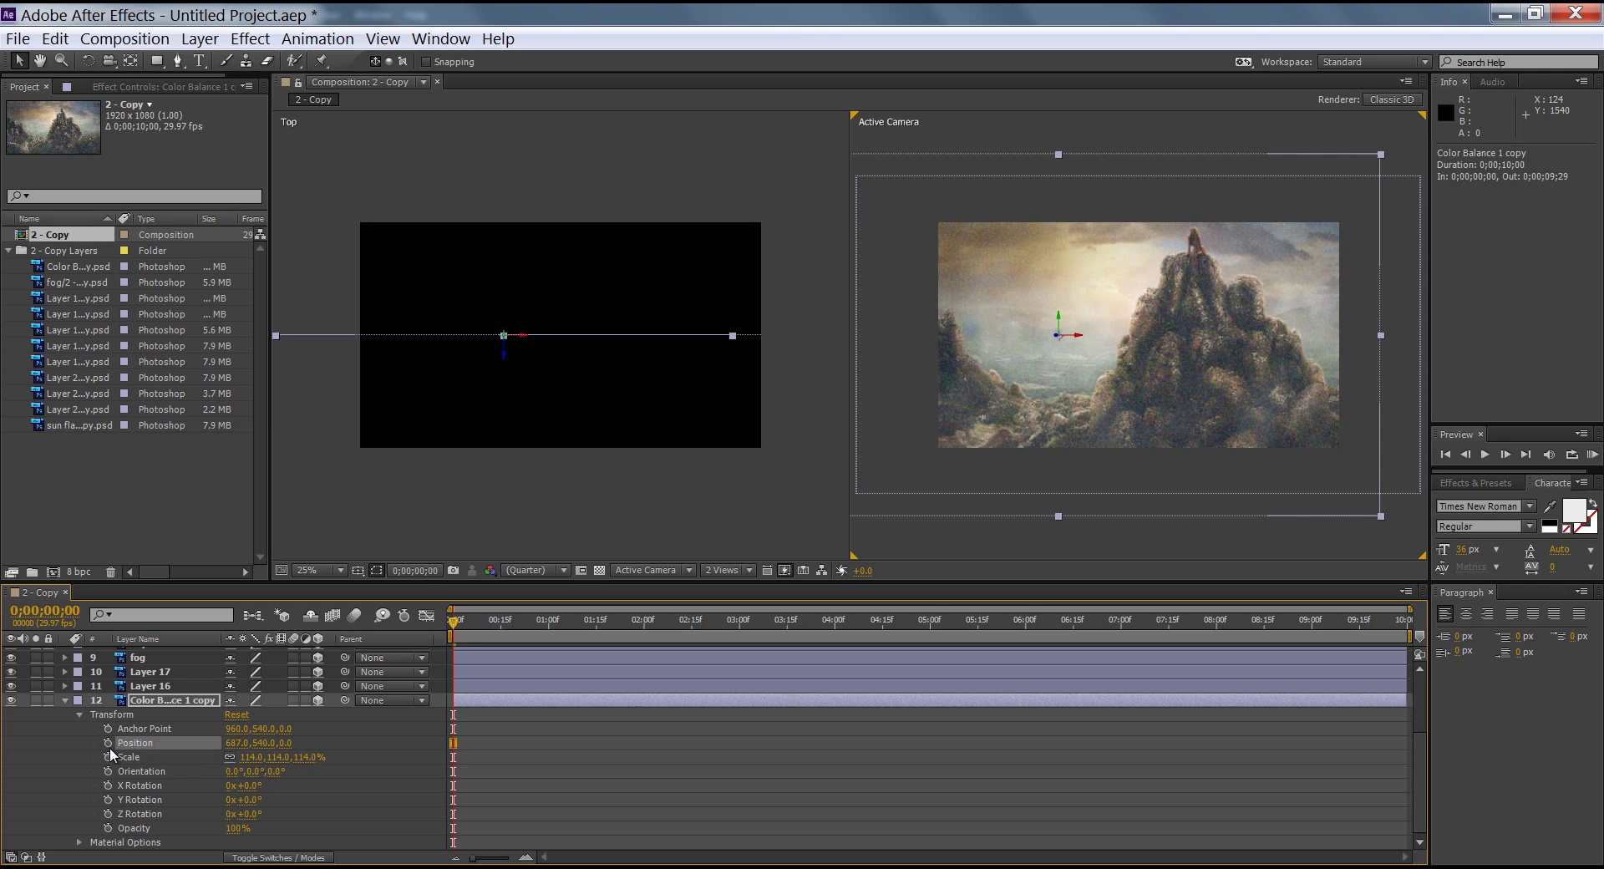
{"action": "left_click", "coordinate": [108, 743]}
Keyframe Color Balance 1 copy's position on the last frame, 0;00;09;29, with X at 1119 and Z at 0.
{"action": "left_click_drag", "start_coordinate": [454, 621], "coordinate": [1464, 654]}
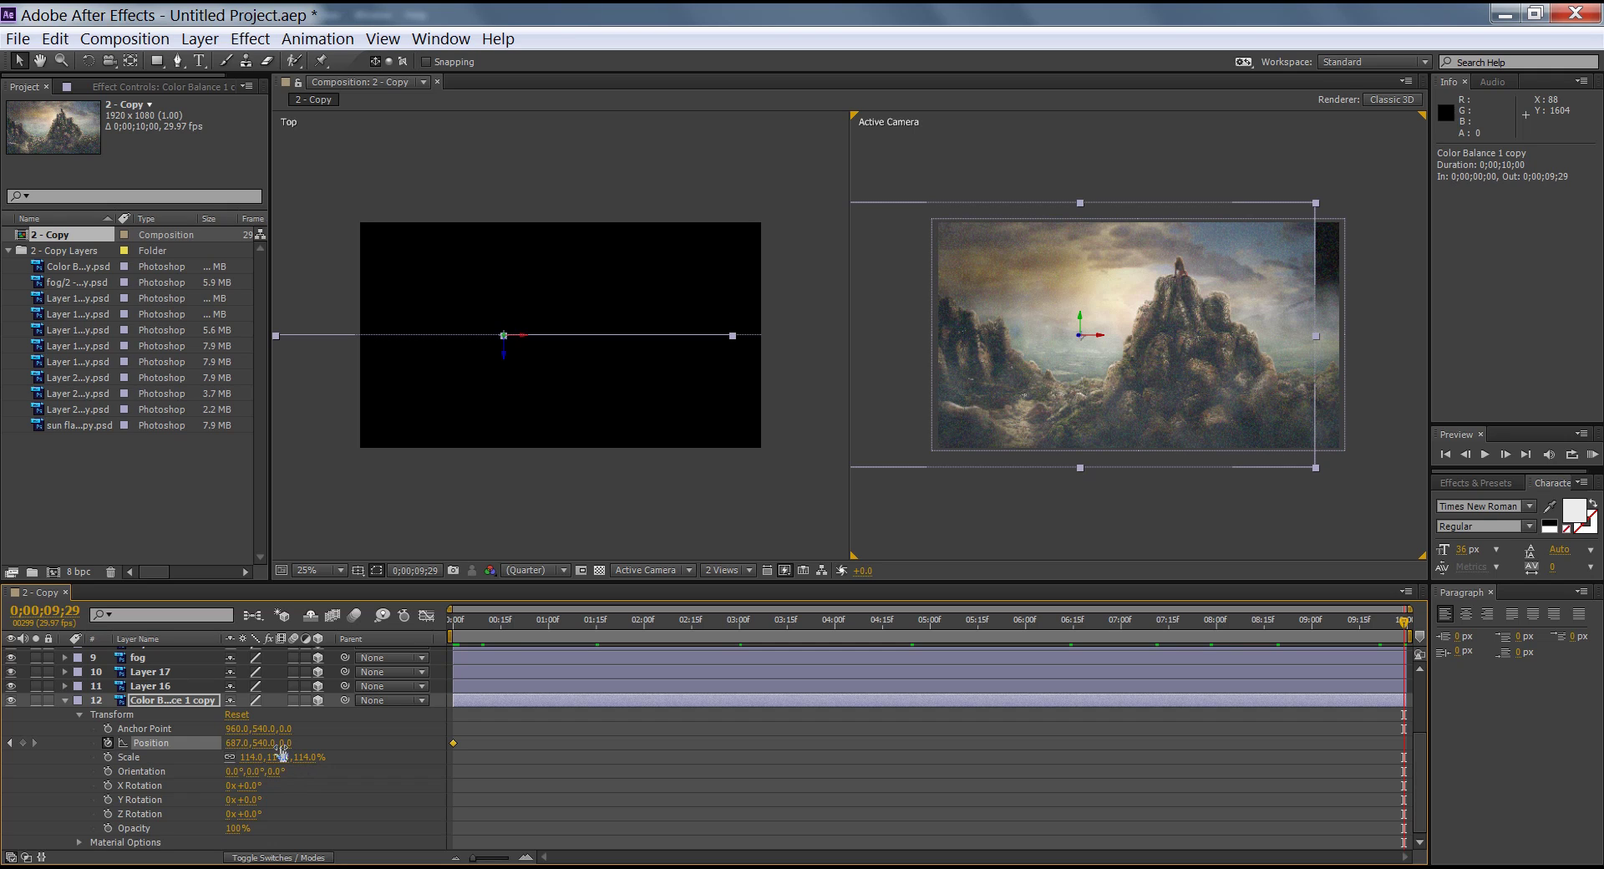
{"action": "left_click_drag", "start_coordinate": [282, 752], "coordinate": [281, 750]}
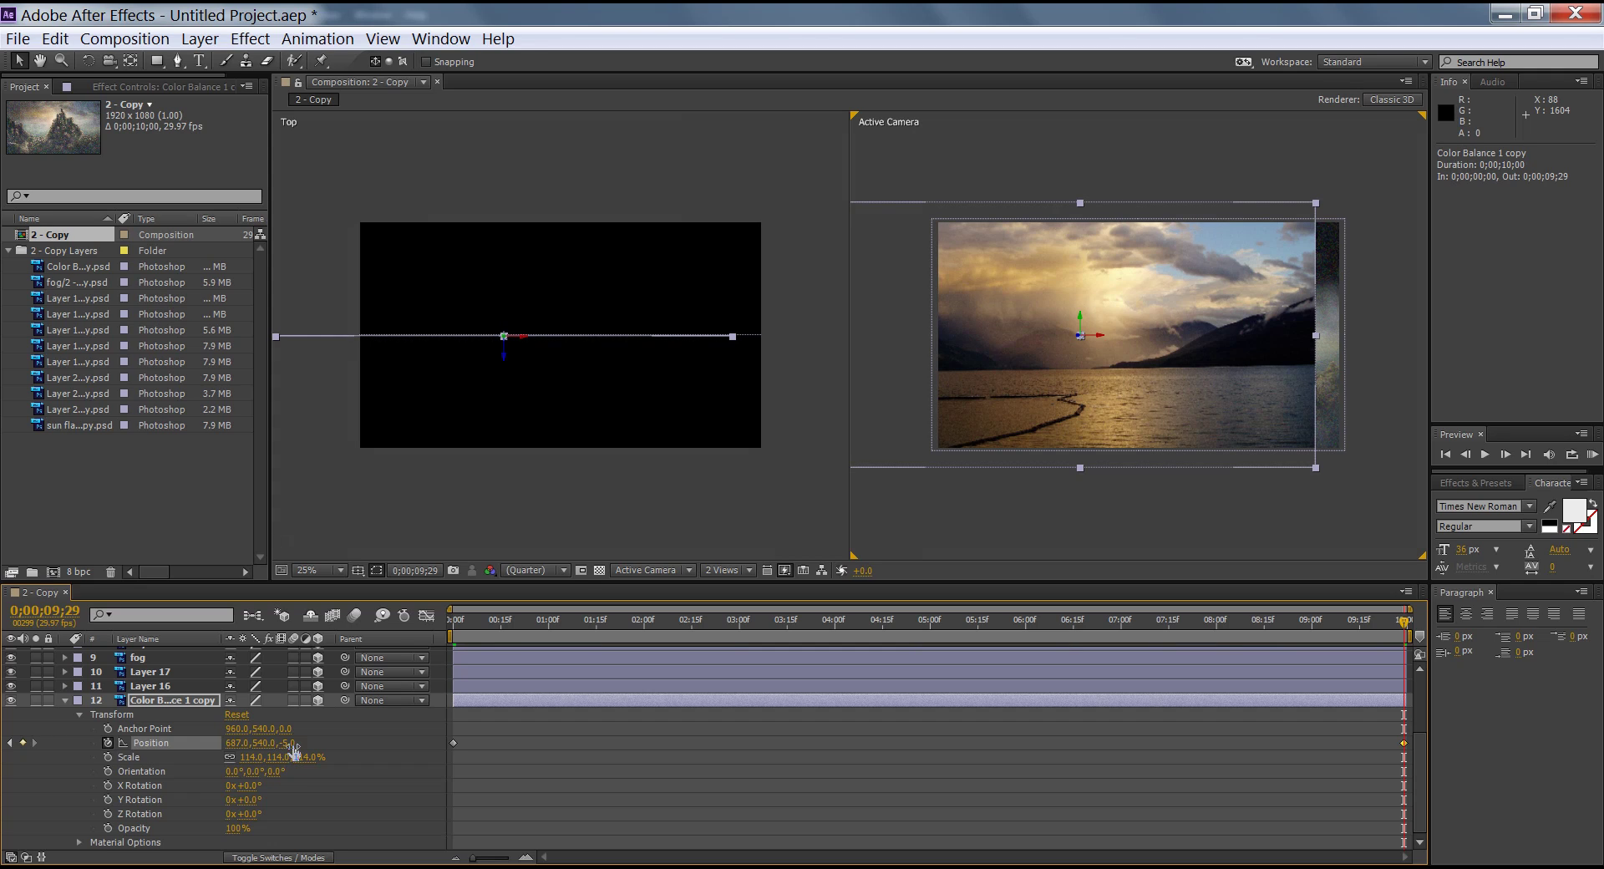
{"action": "left_click", "coordinate": [288, 744]}
{"action": "type", "text": "0"}
{"action": "key", "text": "Return"}
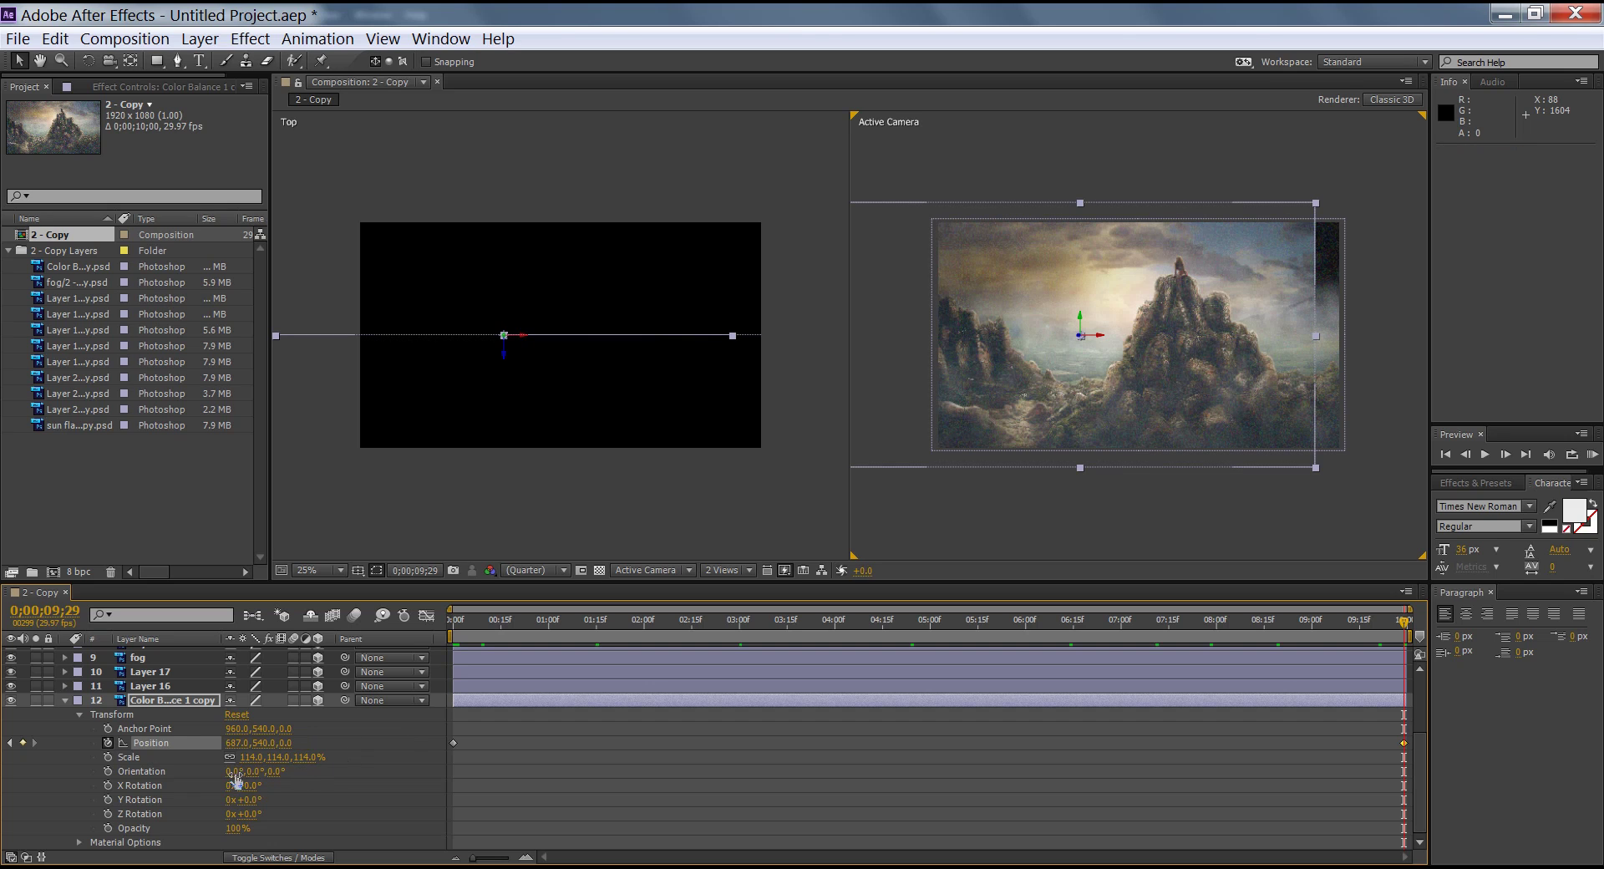
{"action": "left_click_drag", "start_coordinate": [231, 746], "coordinate": [629, 781]}
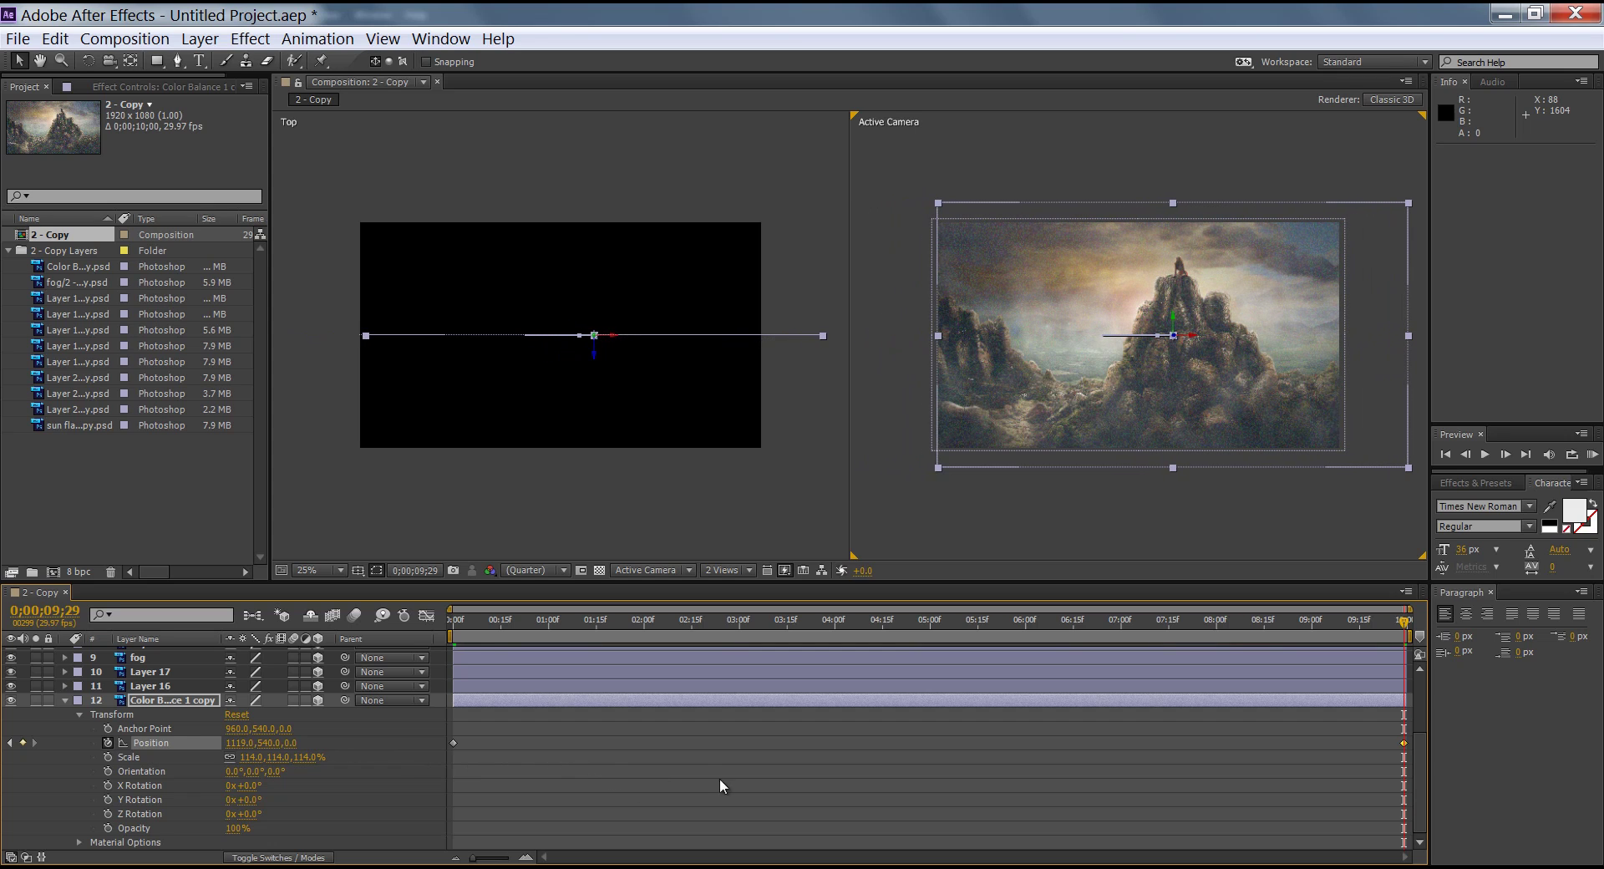
Preview the Color Balance 1 copy layer's drift from the first frame with a RAM preview, and collapse its properties.
{"action": "left_click", "coordinate": [1402, 622]}
{"action": "left_click_drag", "start_coordinate": [1371, 628], "coordinate": [202, 637]}
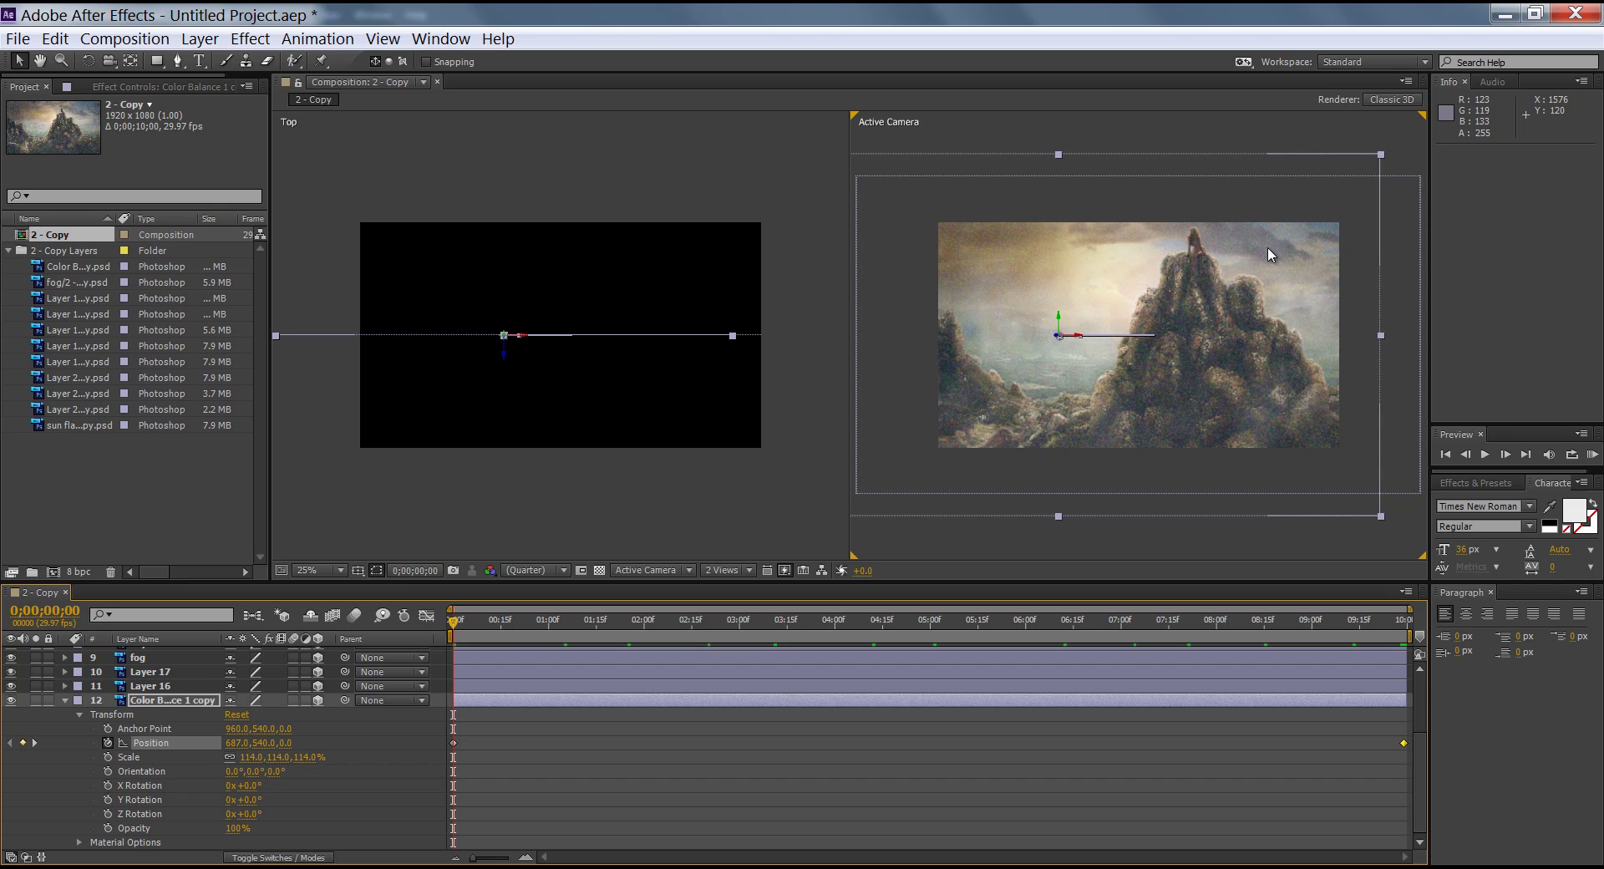
{"action": "left_click", "coordinate": [1592, 454]}
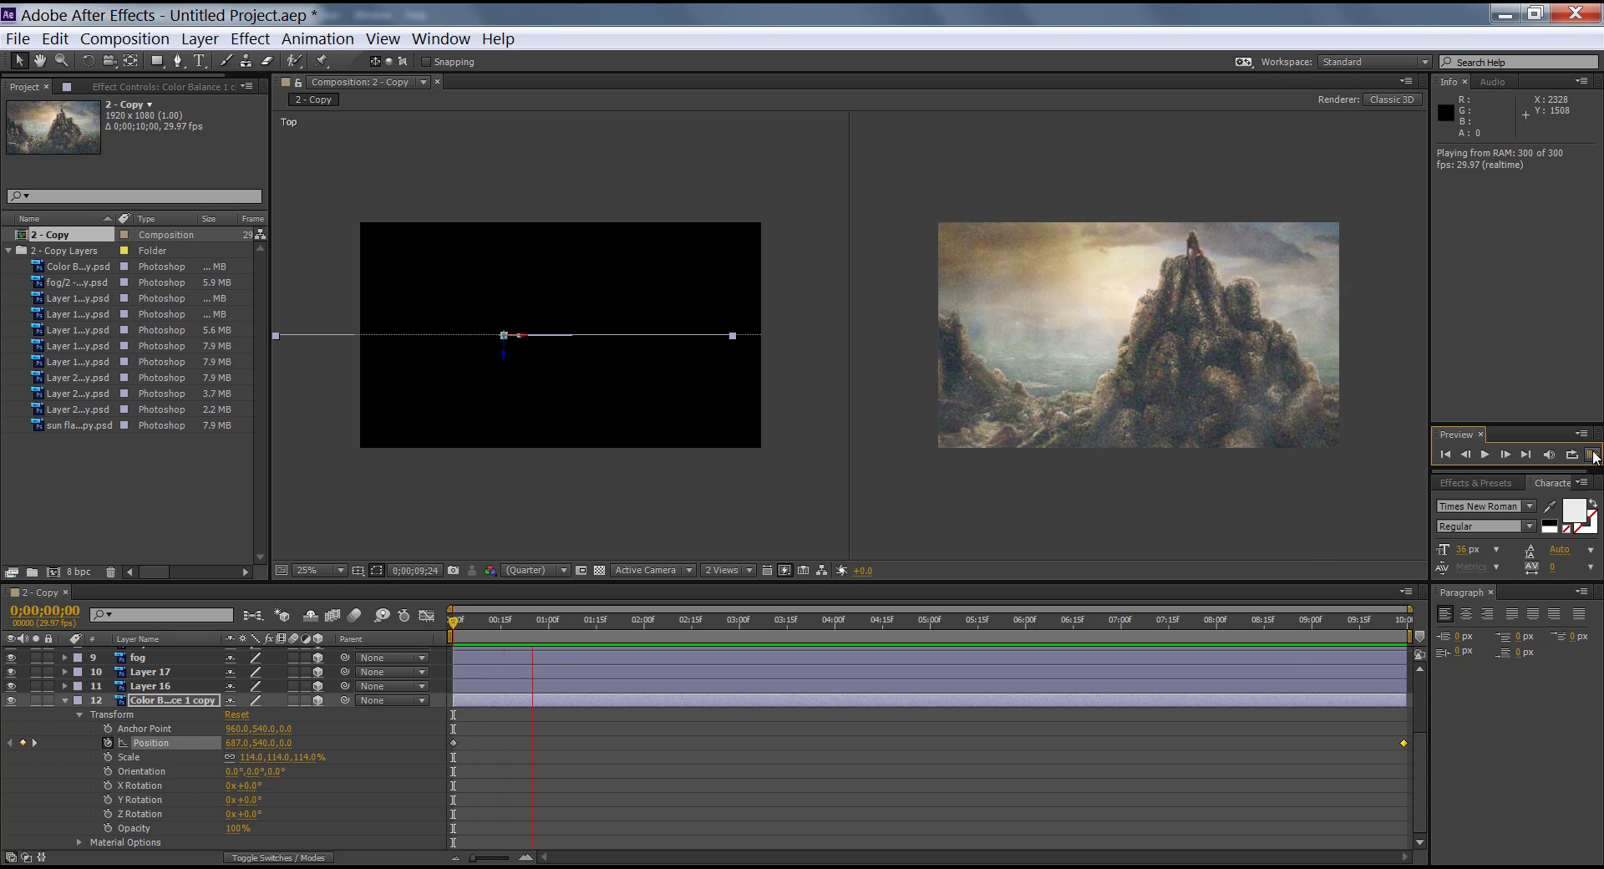
{"action": "left_click", "coordinate": [1593, 456]}
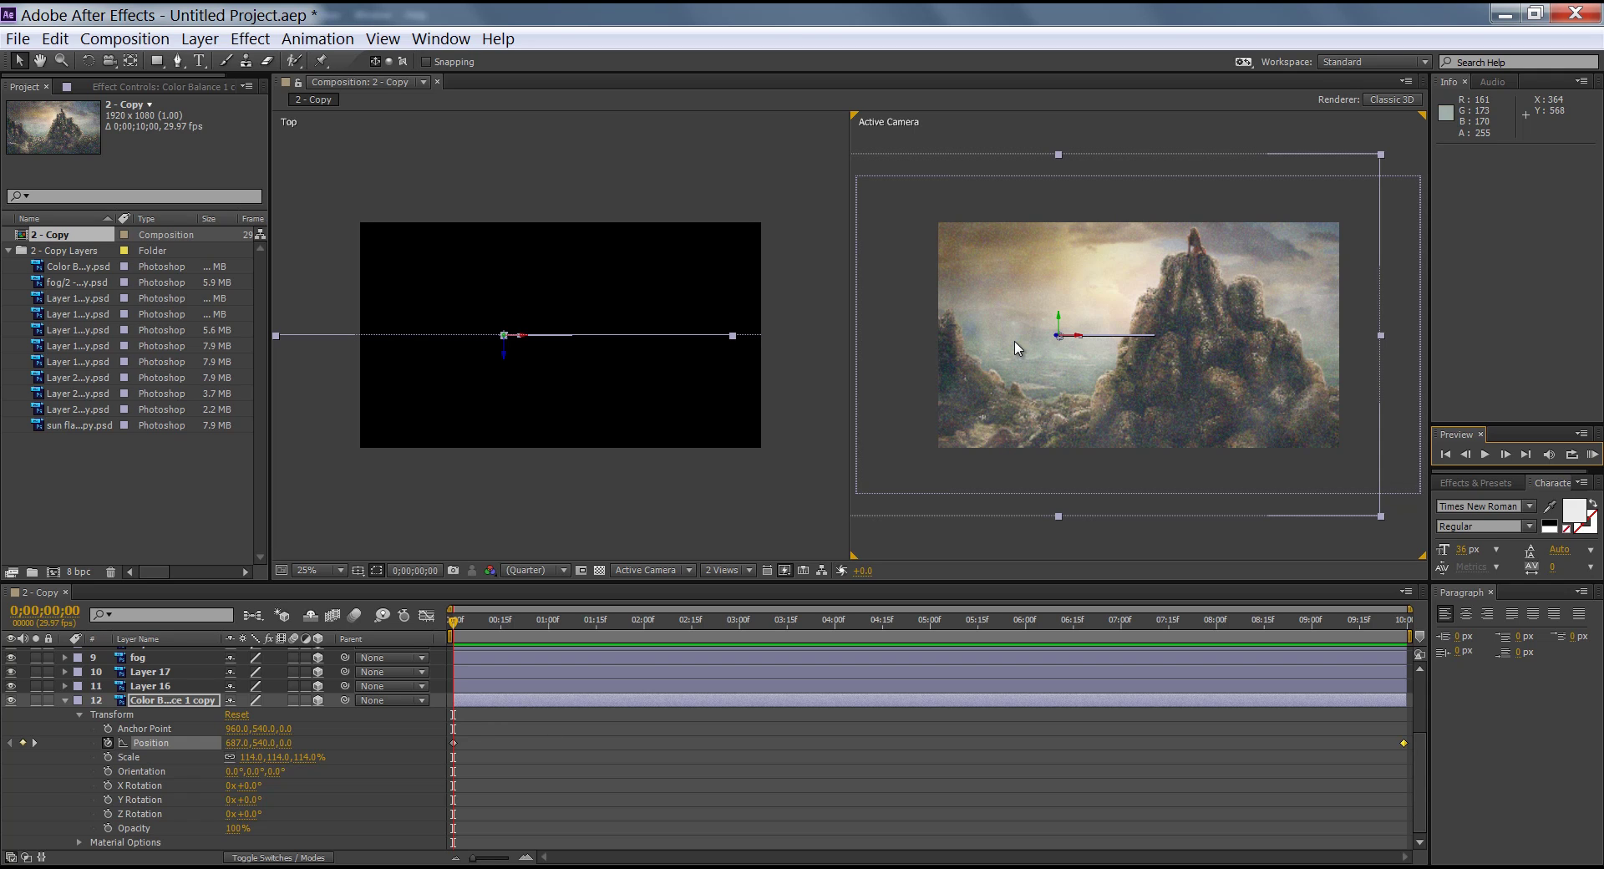
{"action": "left_click", "coordinate": [62, 701]}
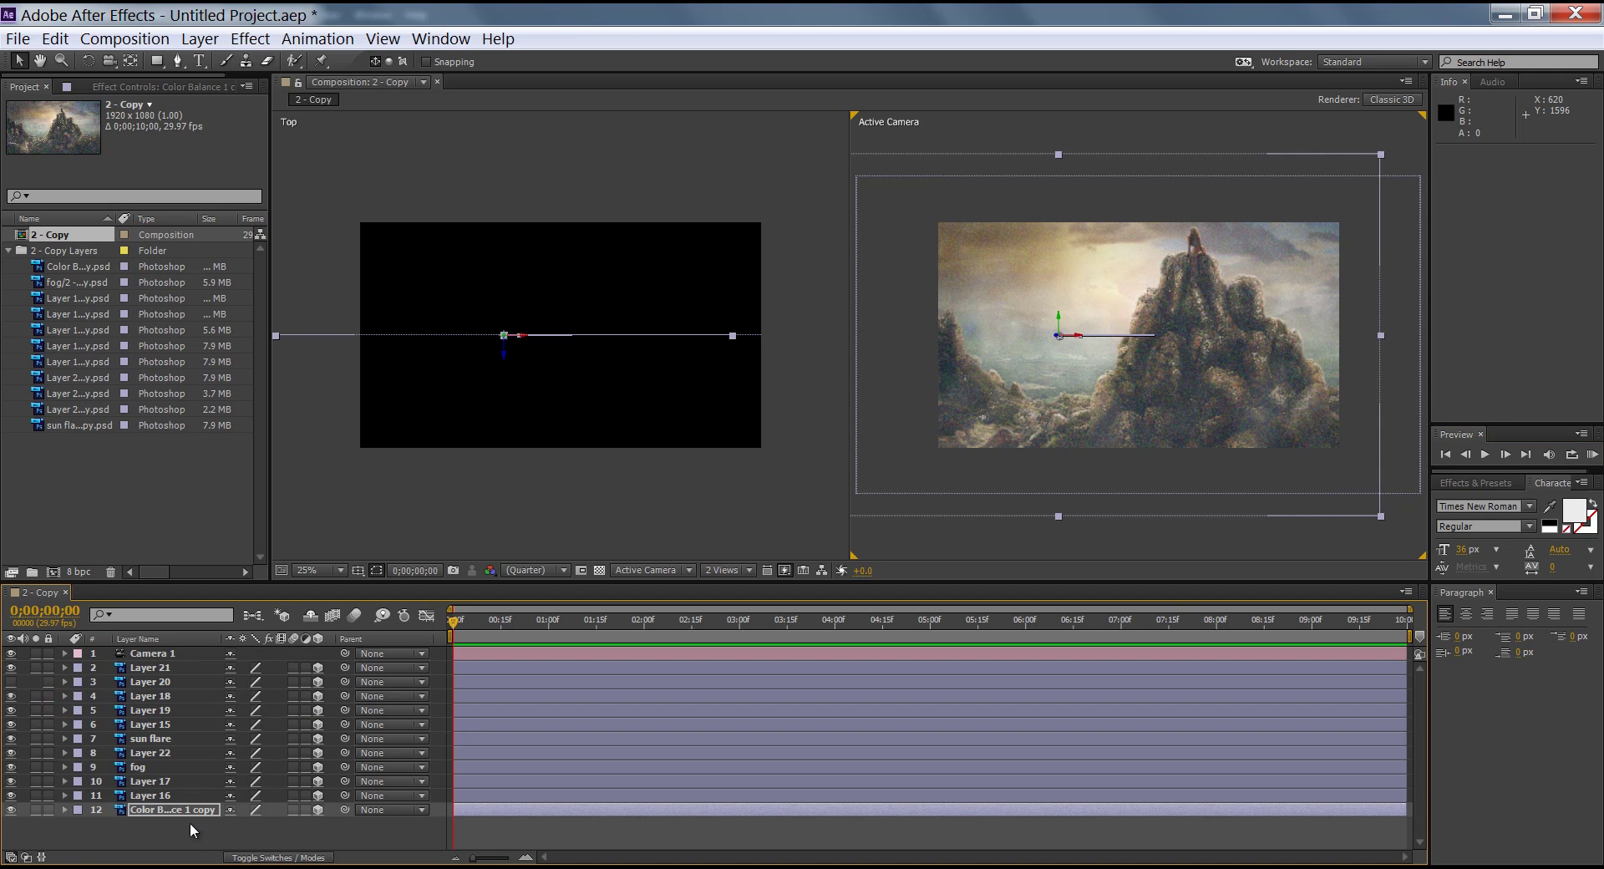
Toggle the fog layer off and on to identify its content, and expand its Transform properties, selecting Position.
{"action": "left_click", "coordinate": [190, 796]}
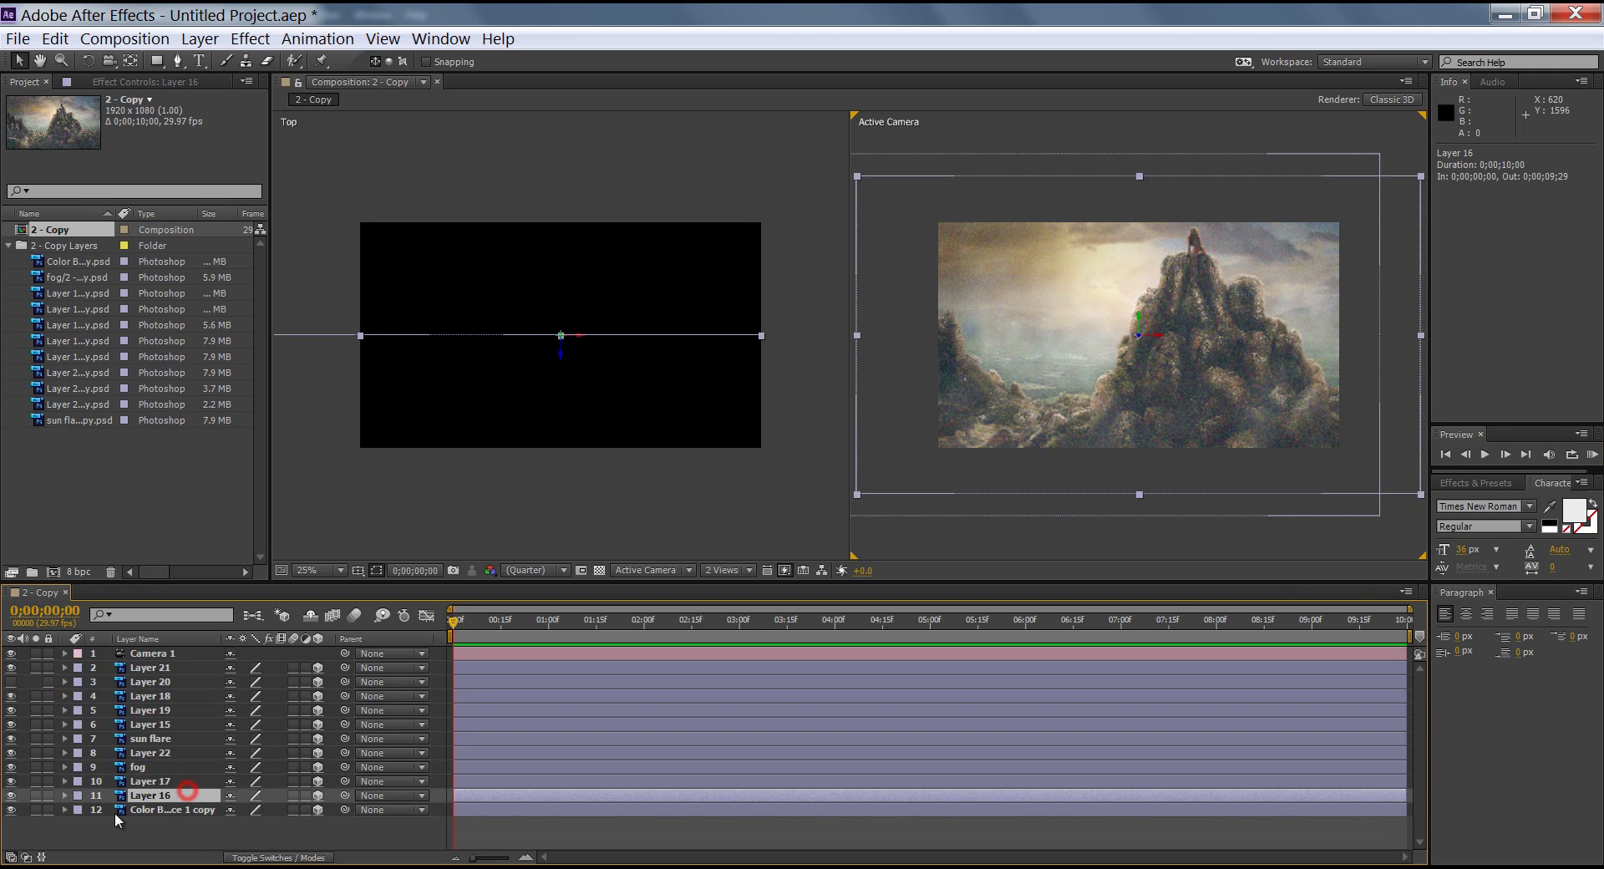
{"action": "left_click", "coordinate": [10, 767]}
{"action": "left_click", "coordinate": [10, 766]}
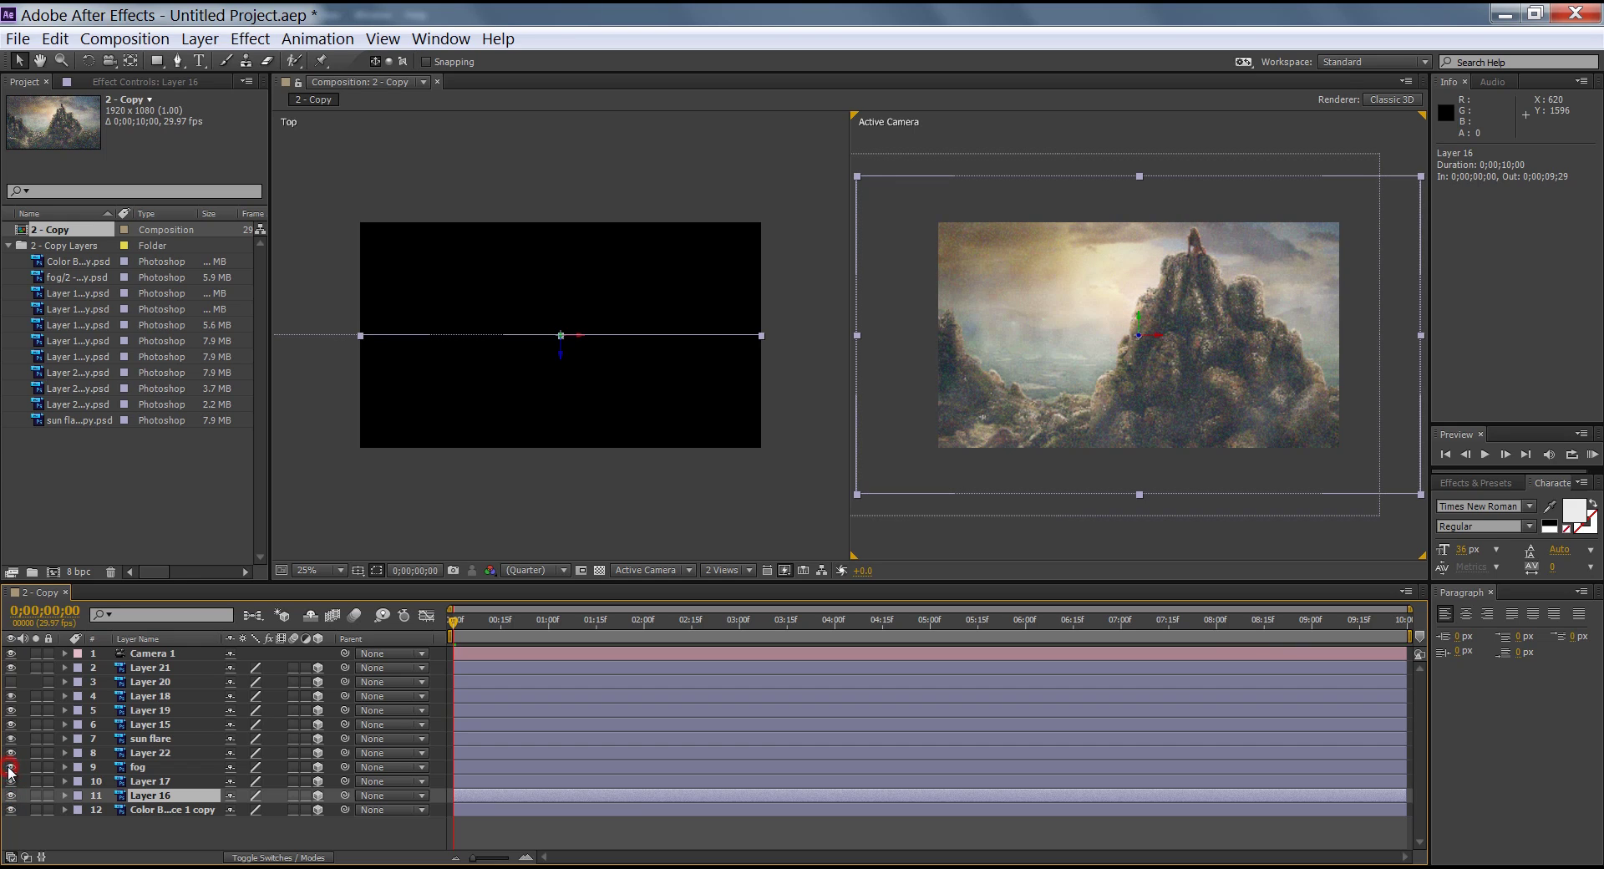
{"action": "left_click", "coordinate": [139, 767]}
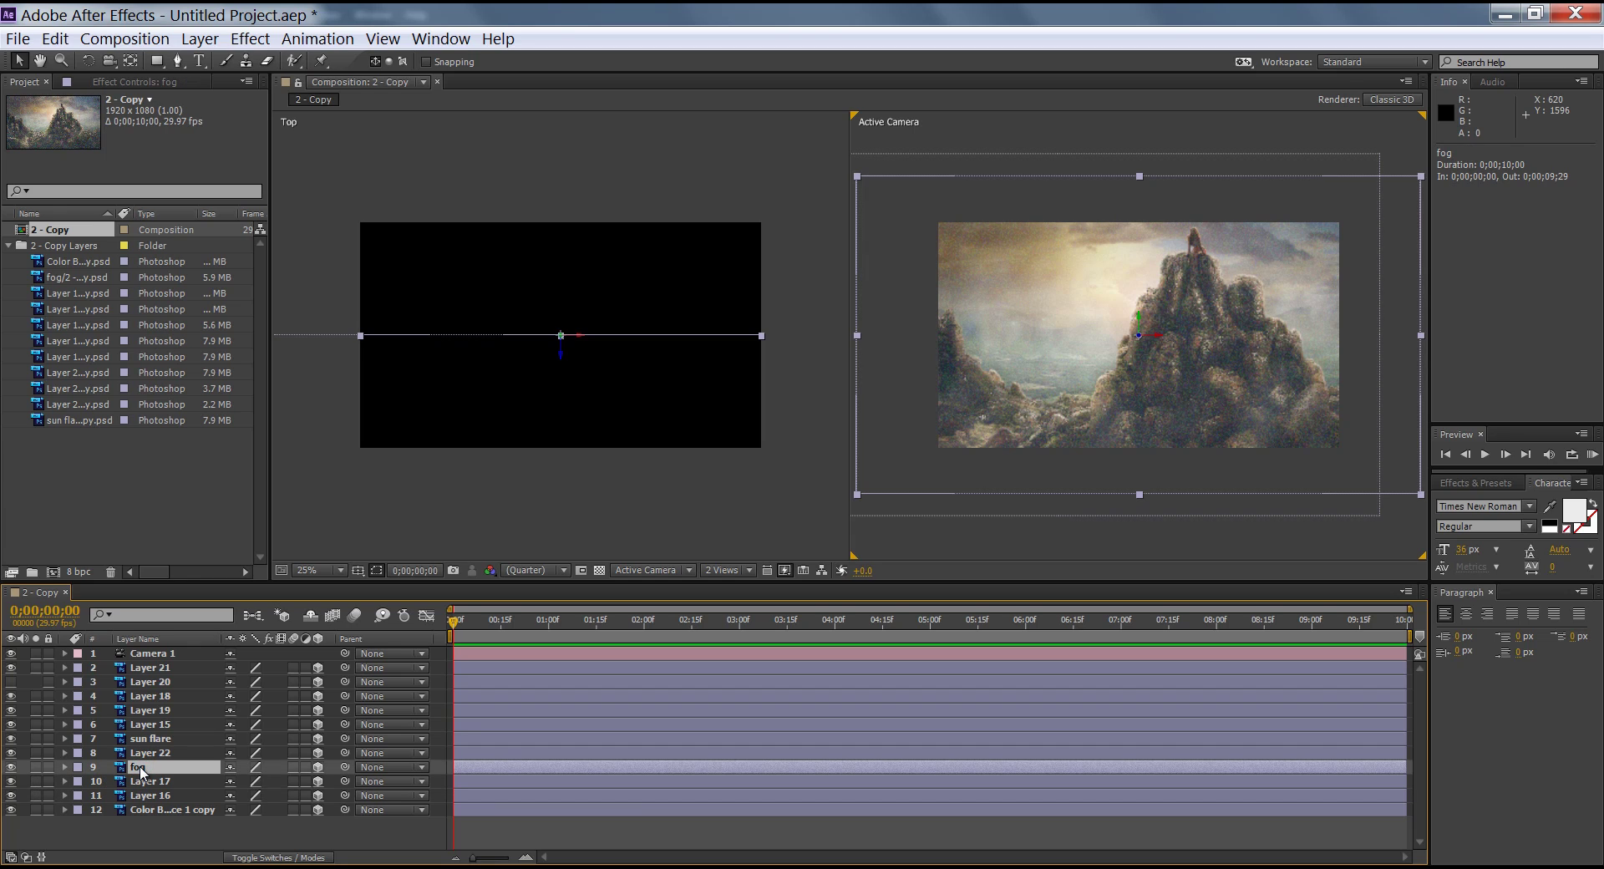
{"action": "left_click", "coordinate": [64, 767]}
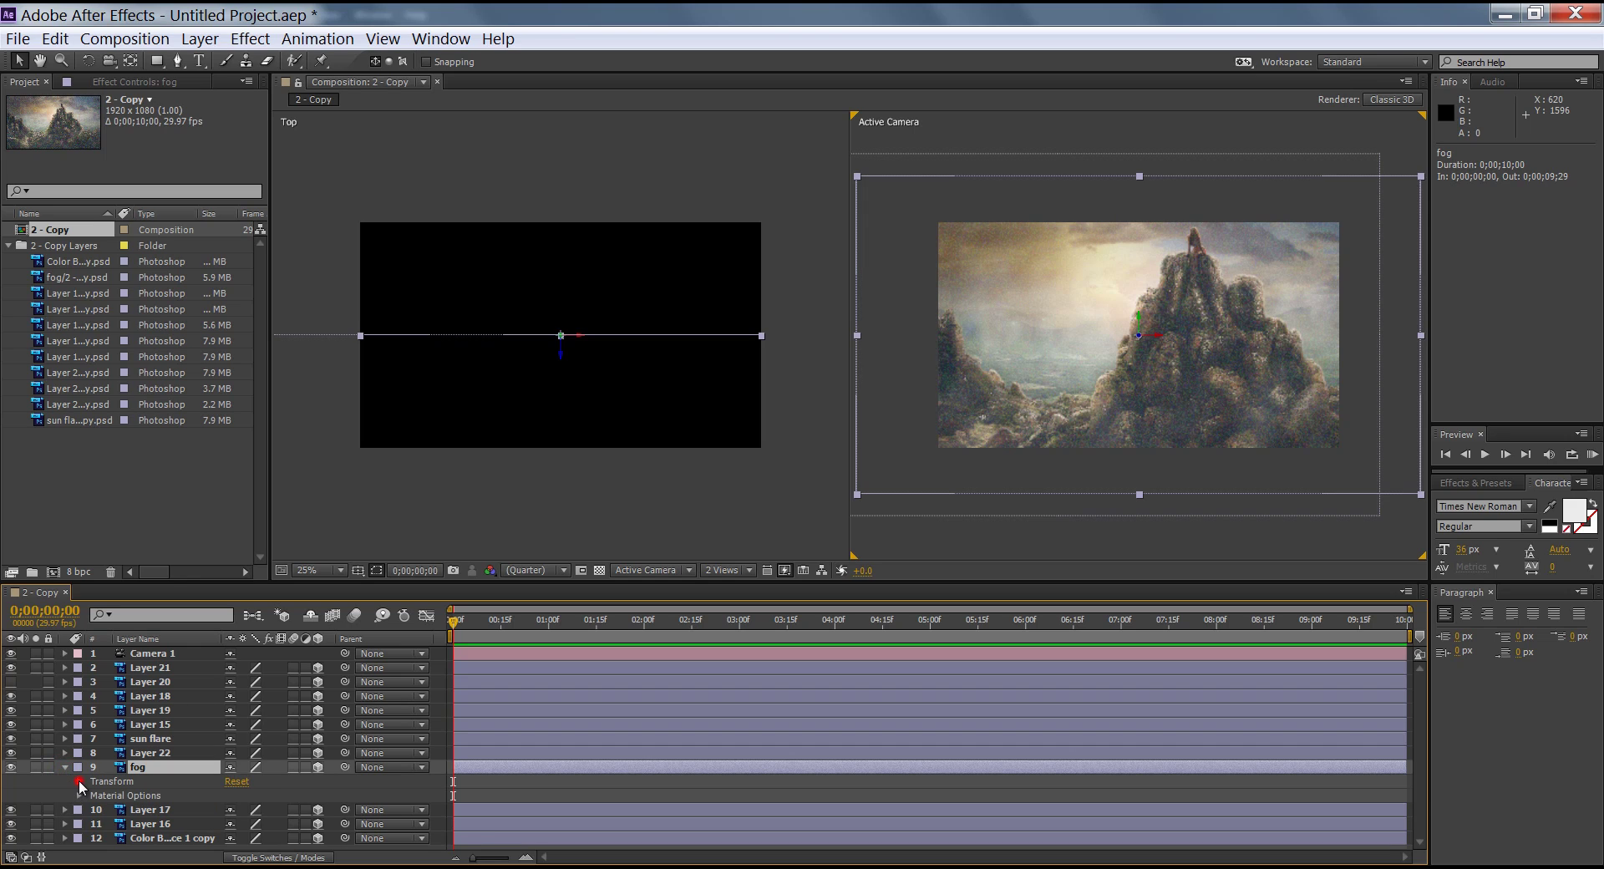
{"action": "left_click", "coordinate": [78, 781]}
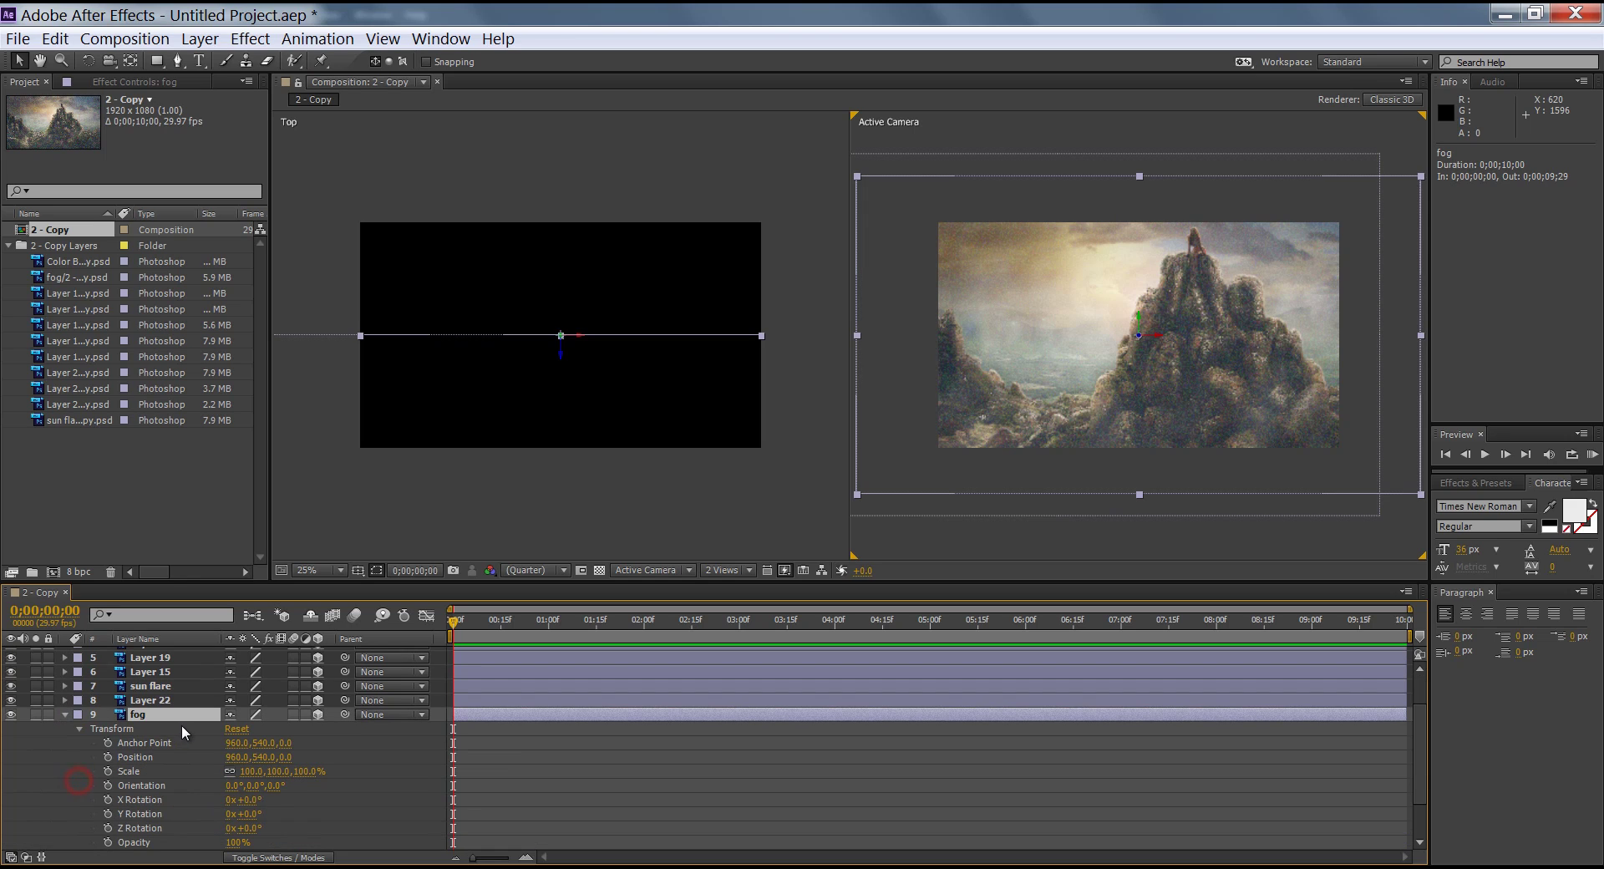
{"action": "left_click", "coordinate": [143, 759]}
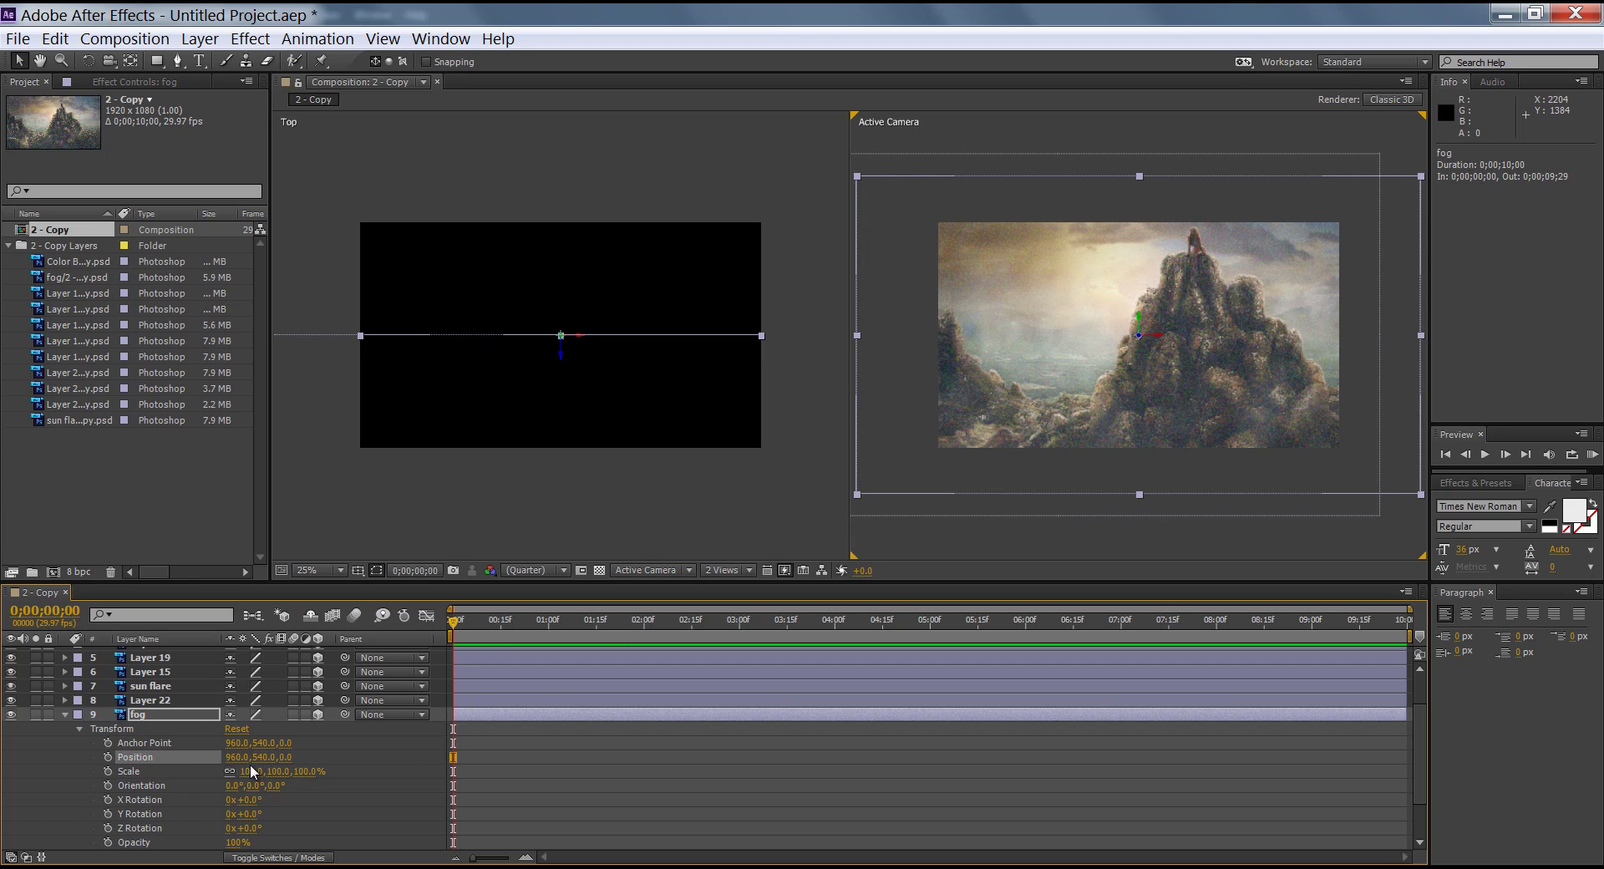
Set the fog layer's X position to 1226 and its scale to 110%, and add a Position keyframe on the first frame.
{"action": "left_click_drag", "start_coordinate": [233, 757], "coordinate": [457, 756]}
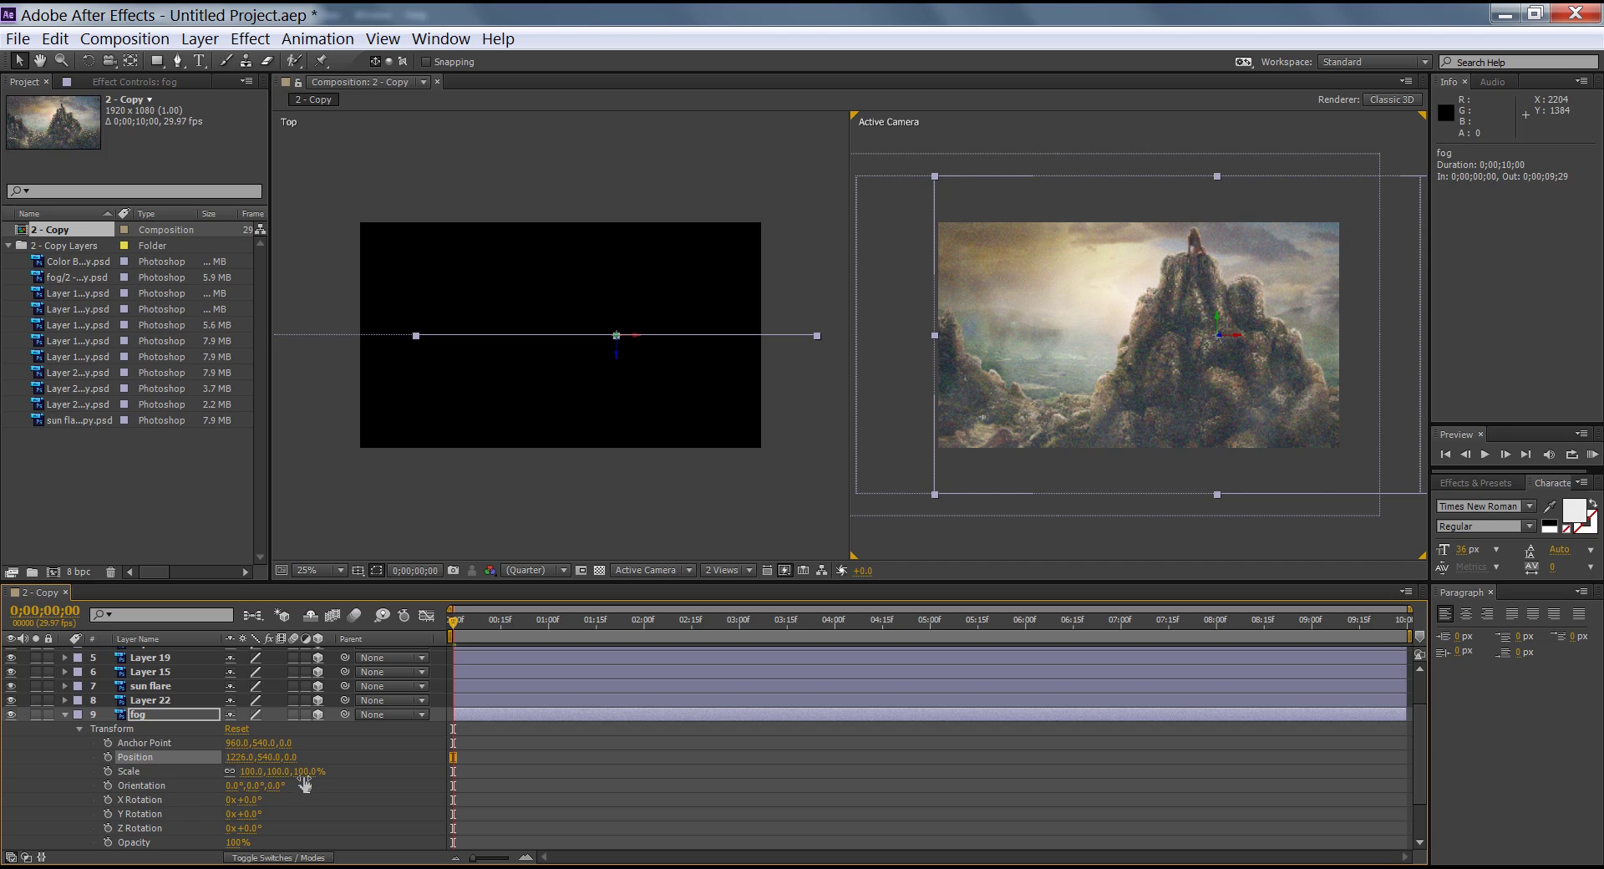
{"action": "left_click_drag", "start_coordinate": [305, 773], "coordinate": [320, 778]}
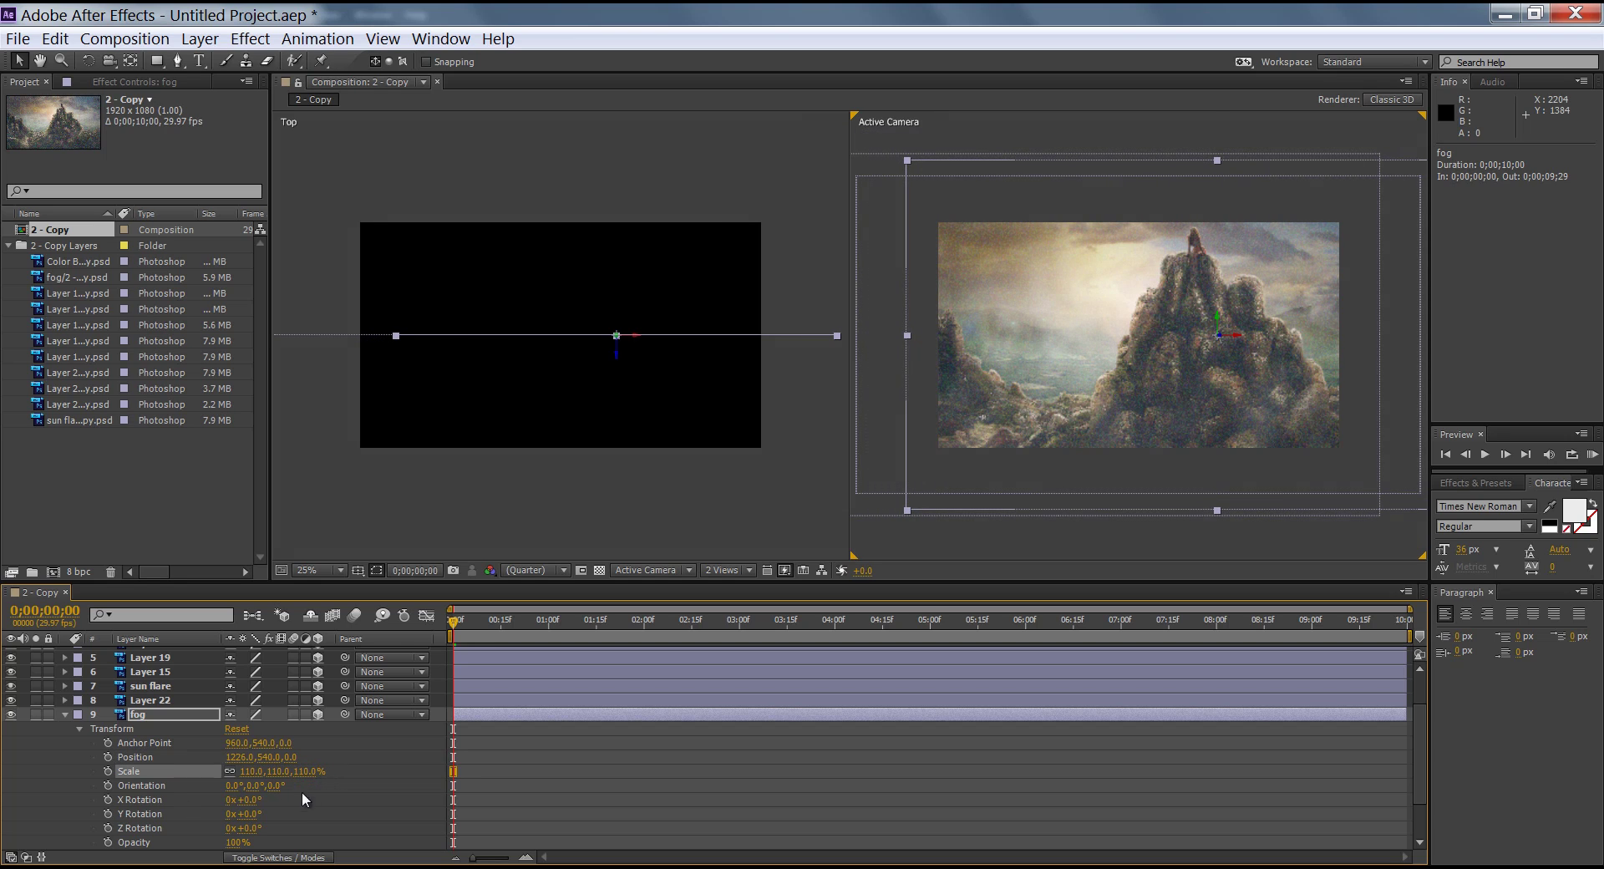
{"action": "left_click", "coordinate": [135, 757]}
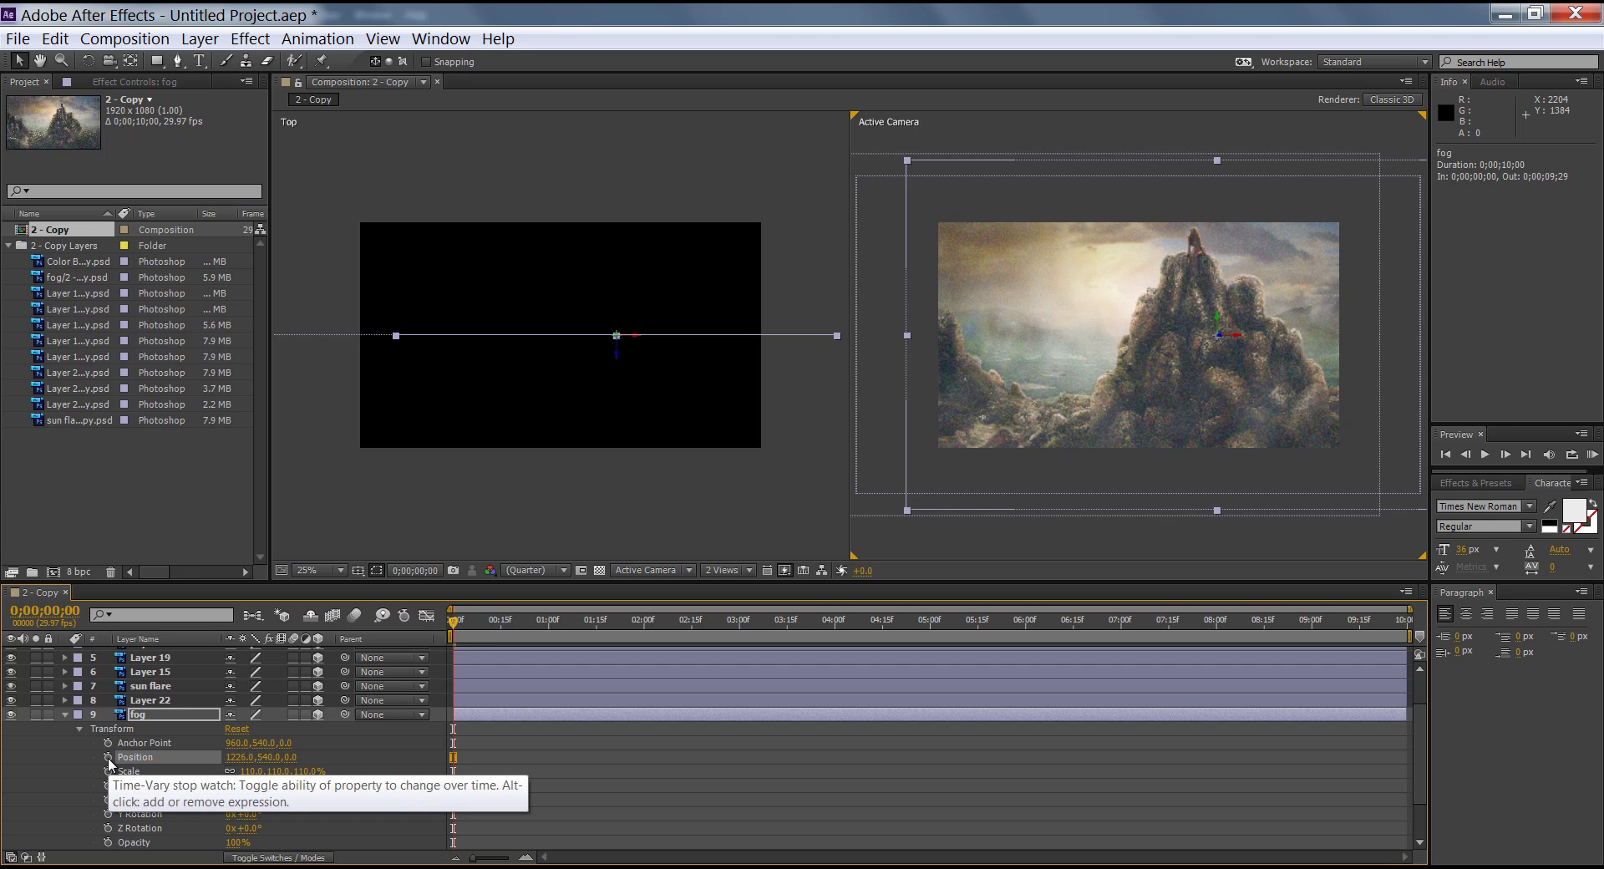
{"action": "left_click", "coordinate": [108, 756]}
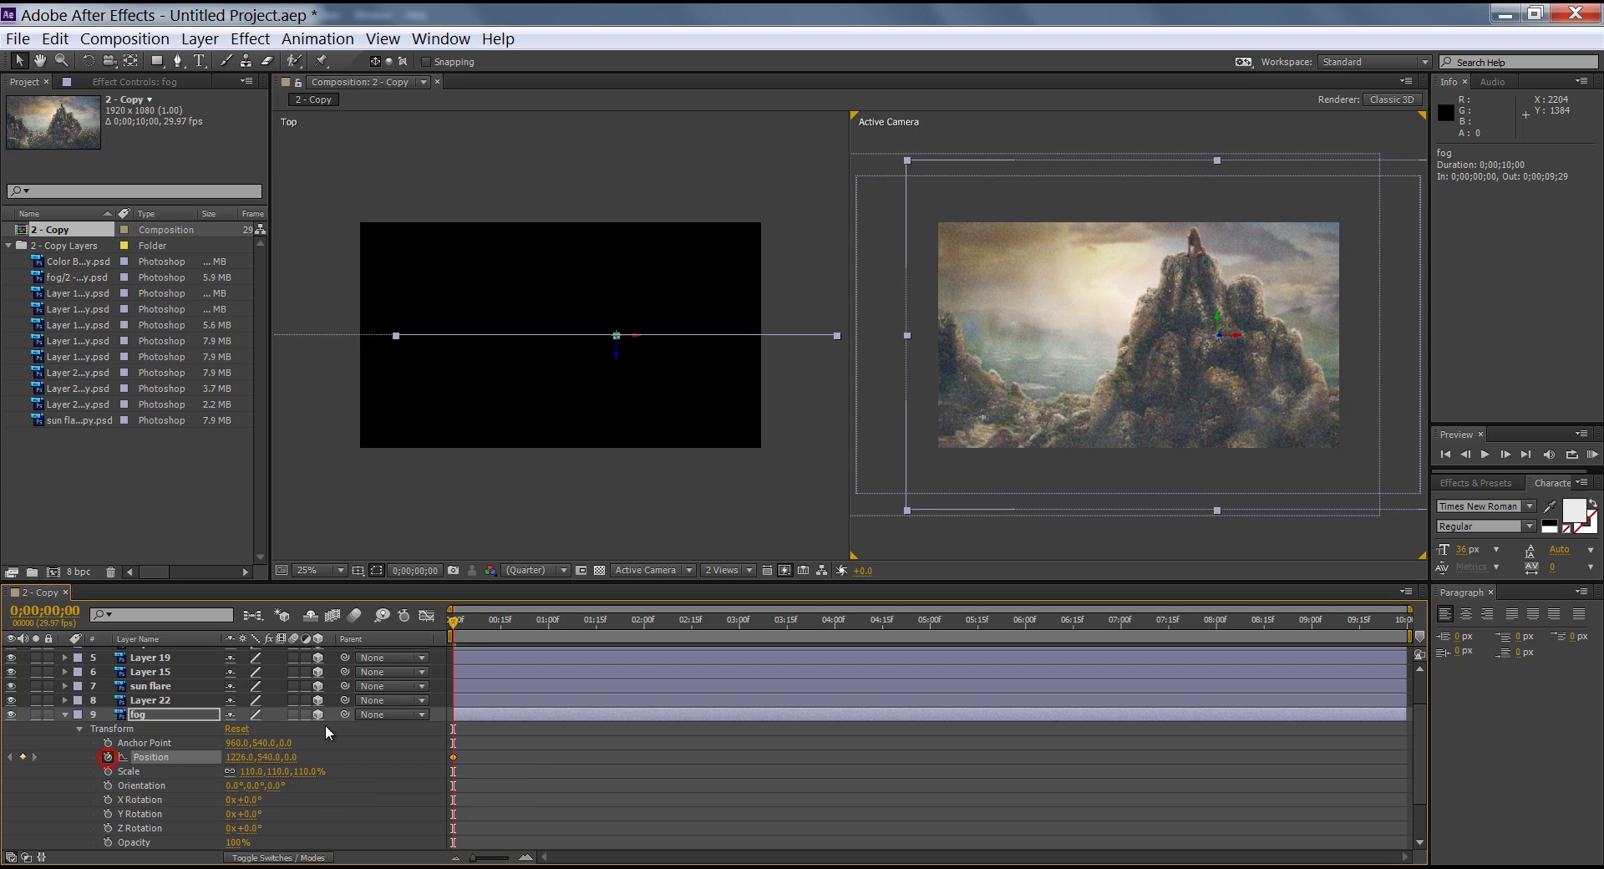
Keyframe the fog layer's X position at 858 on the composition's last frame, 0;00;09;29.
{"action": "left_click_drag", "start_coordinate": [453, 626], "coordinate": [1425, 632]}
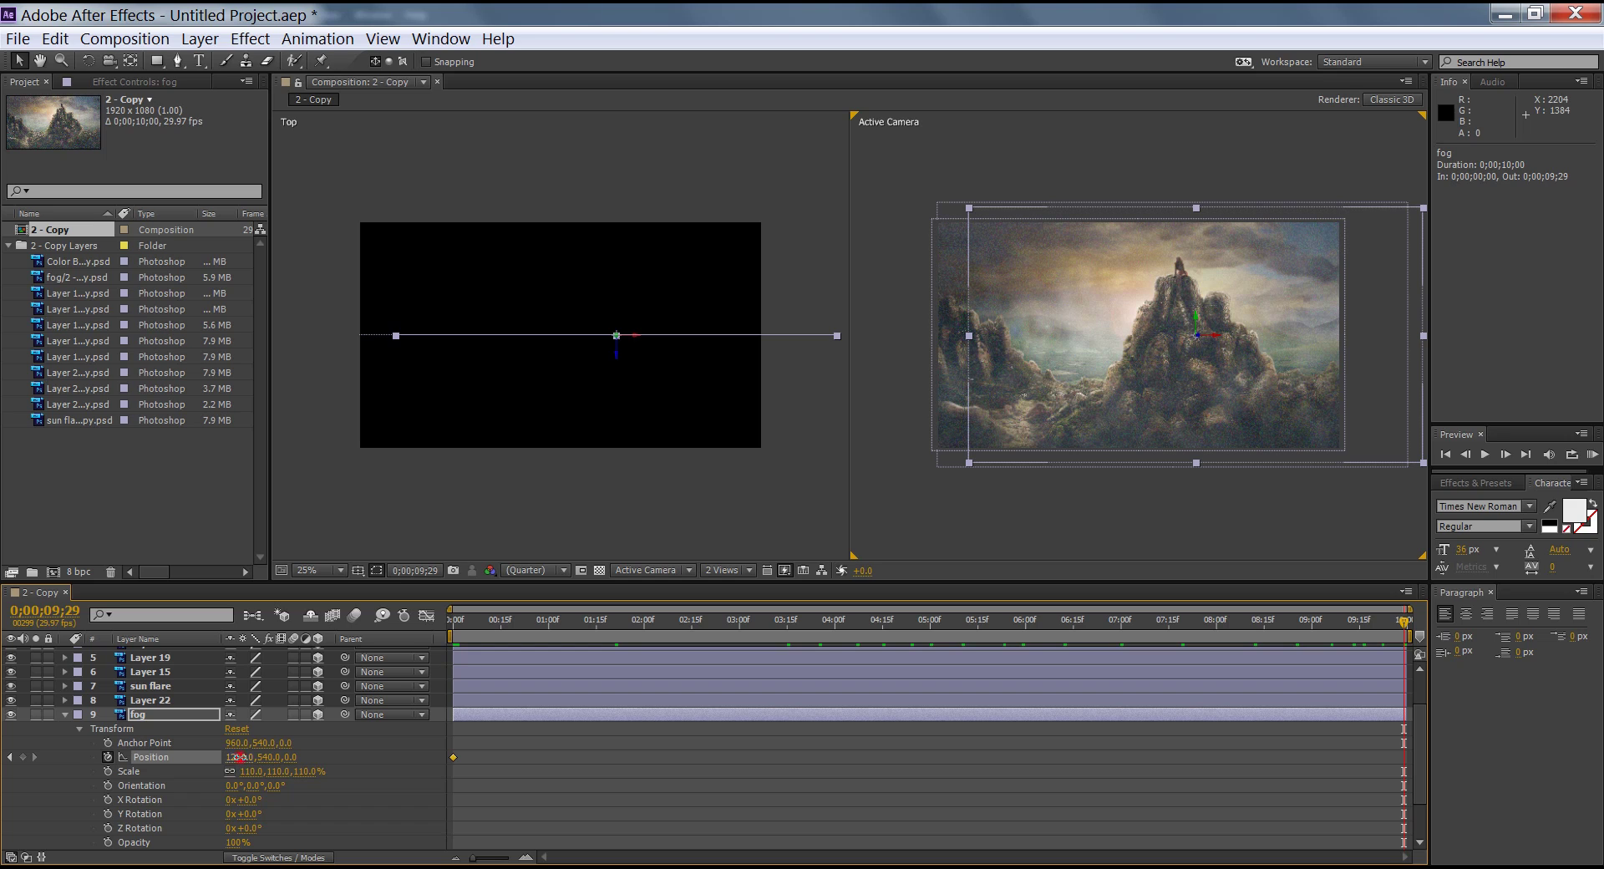
{"action": "left_click_drag", "start_coordinate": [239, 756], "coordinate": [4, 756]}
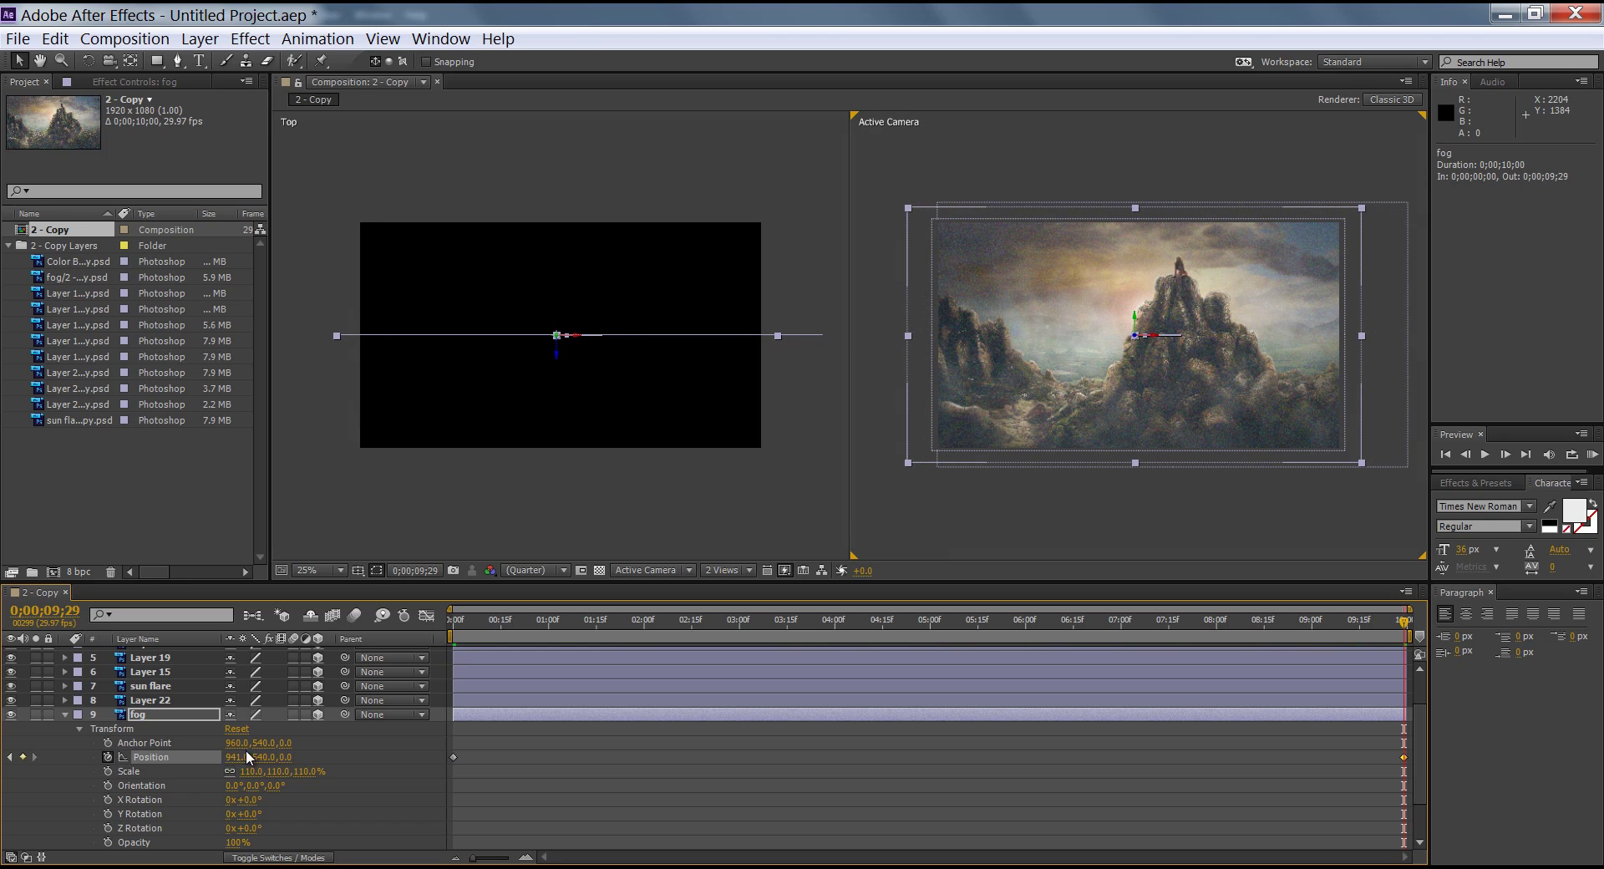
{"action": "left_click_drag", "start_coordinate": [233, 755], "coordinate": [173, 761]}
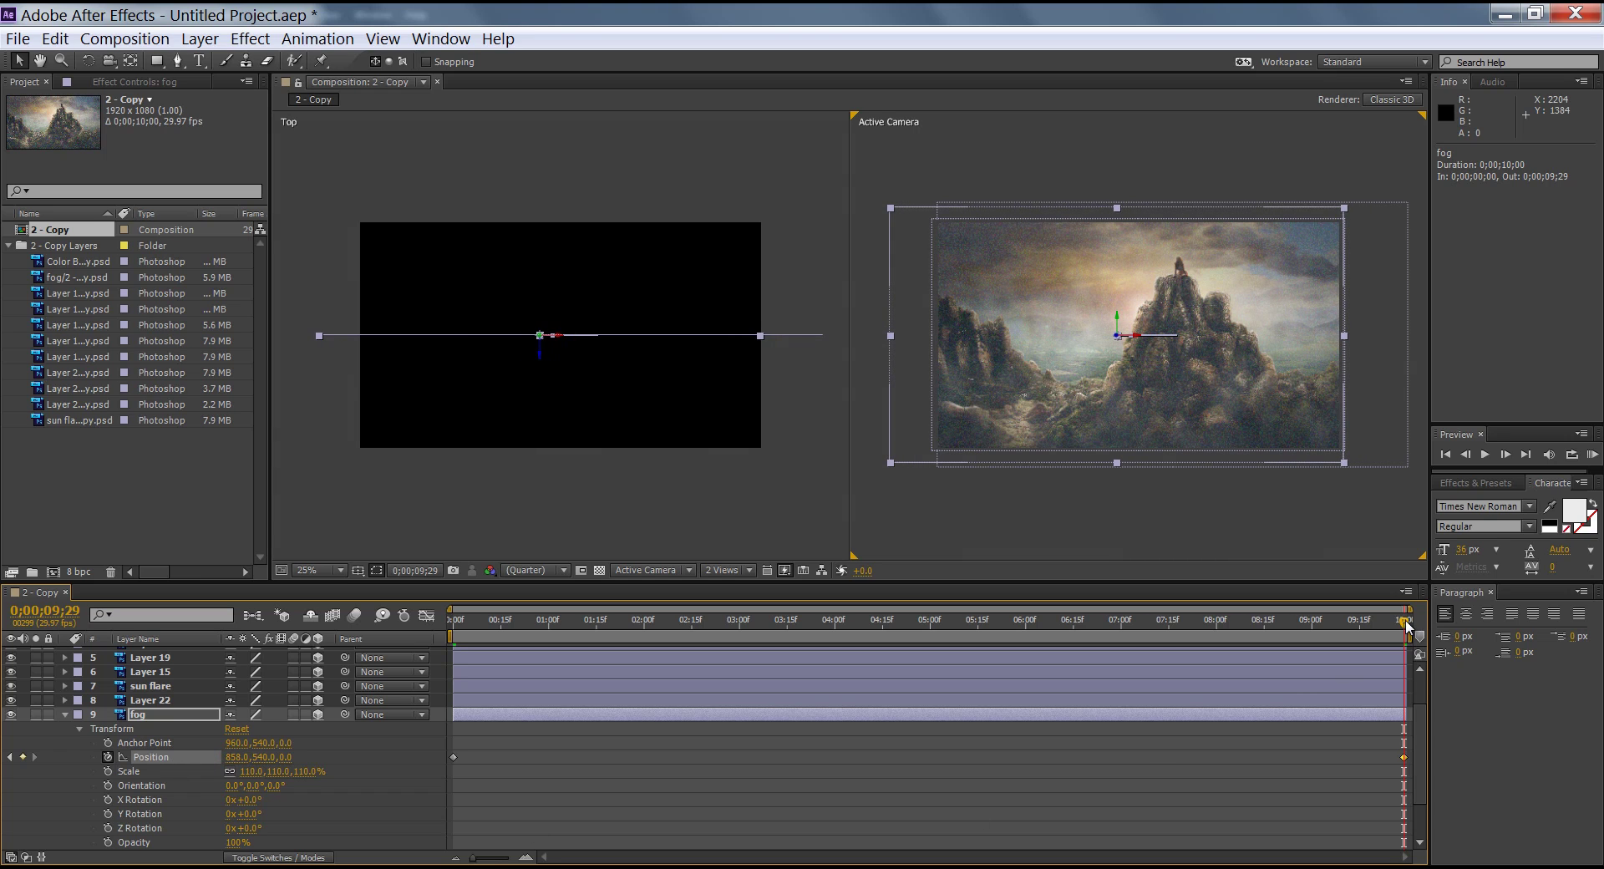
Return to the first frame and run a RAM preview of the composition to check the fog movement.
{"action": "left_click_drag", "start_coordinate": [1407, 626], "coordinate": [299, 662]}
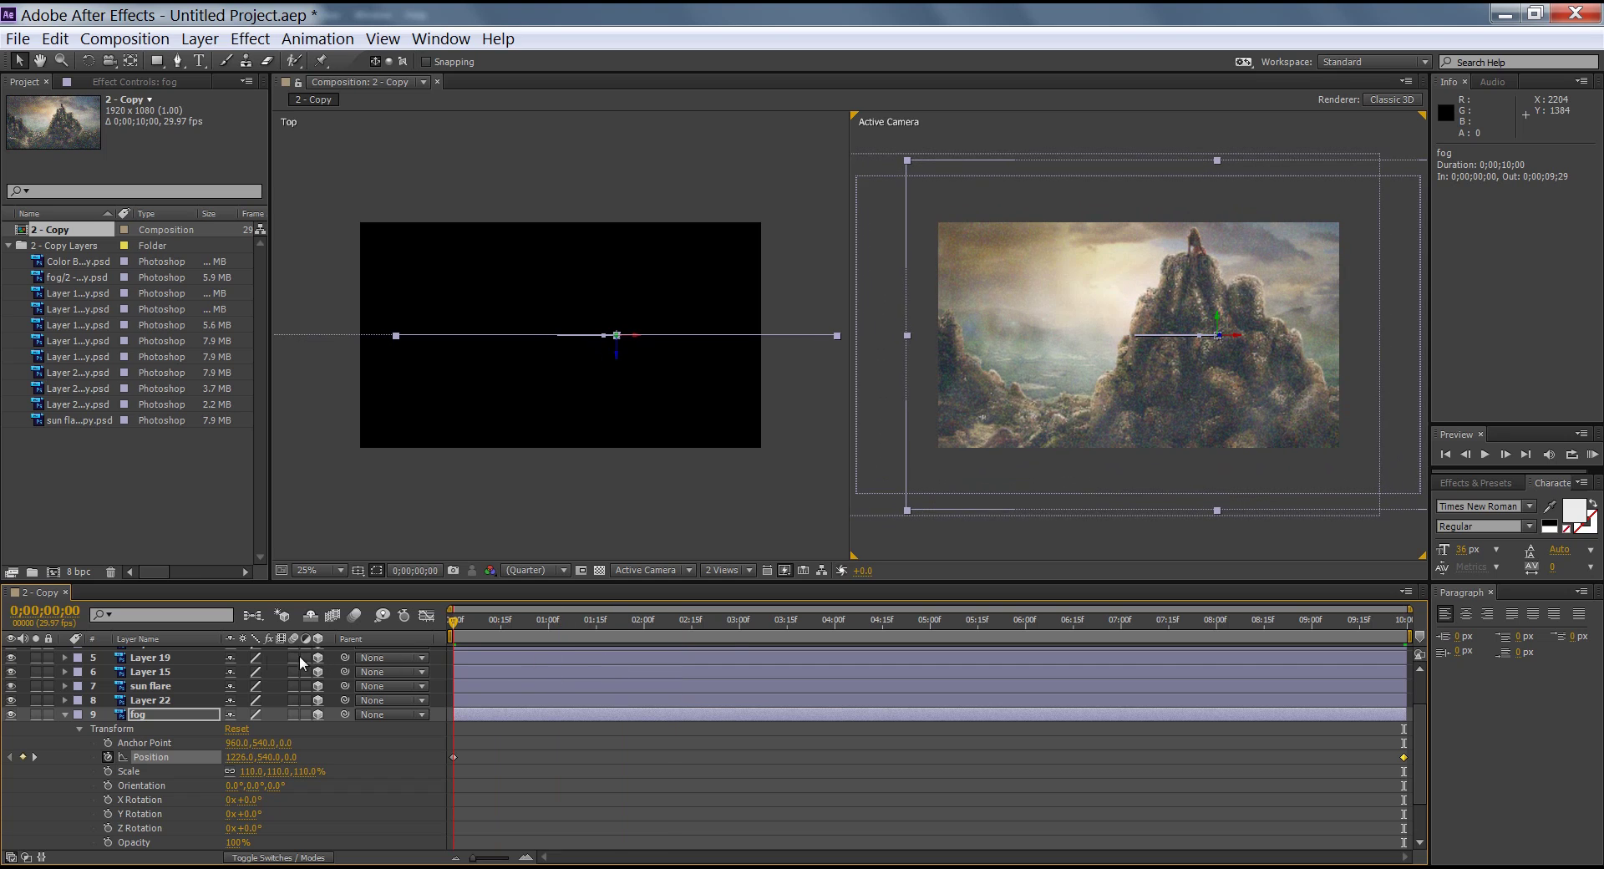
{"action": "left_click", "coordinate": [1593, 455]}
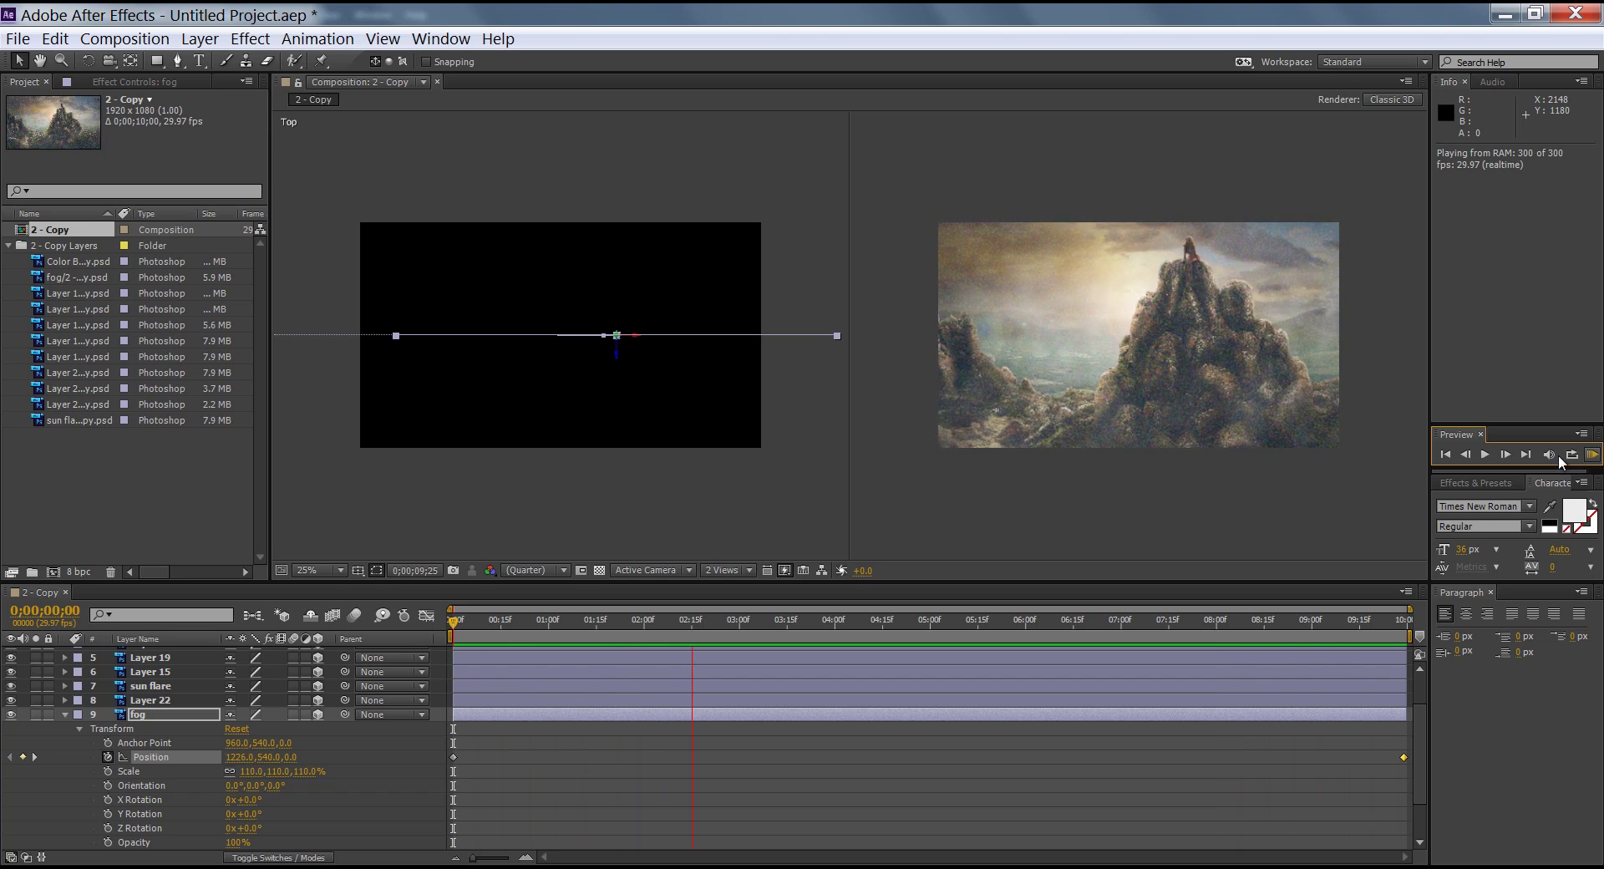
{"action": "left_click", "coordinate": [1596, 454]}
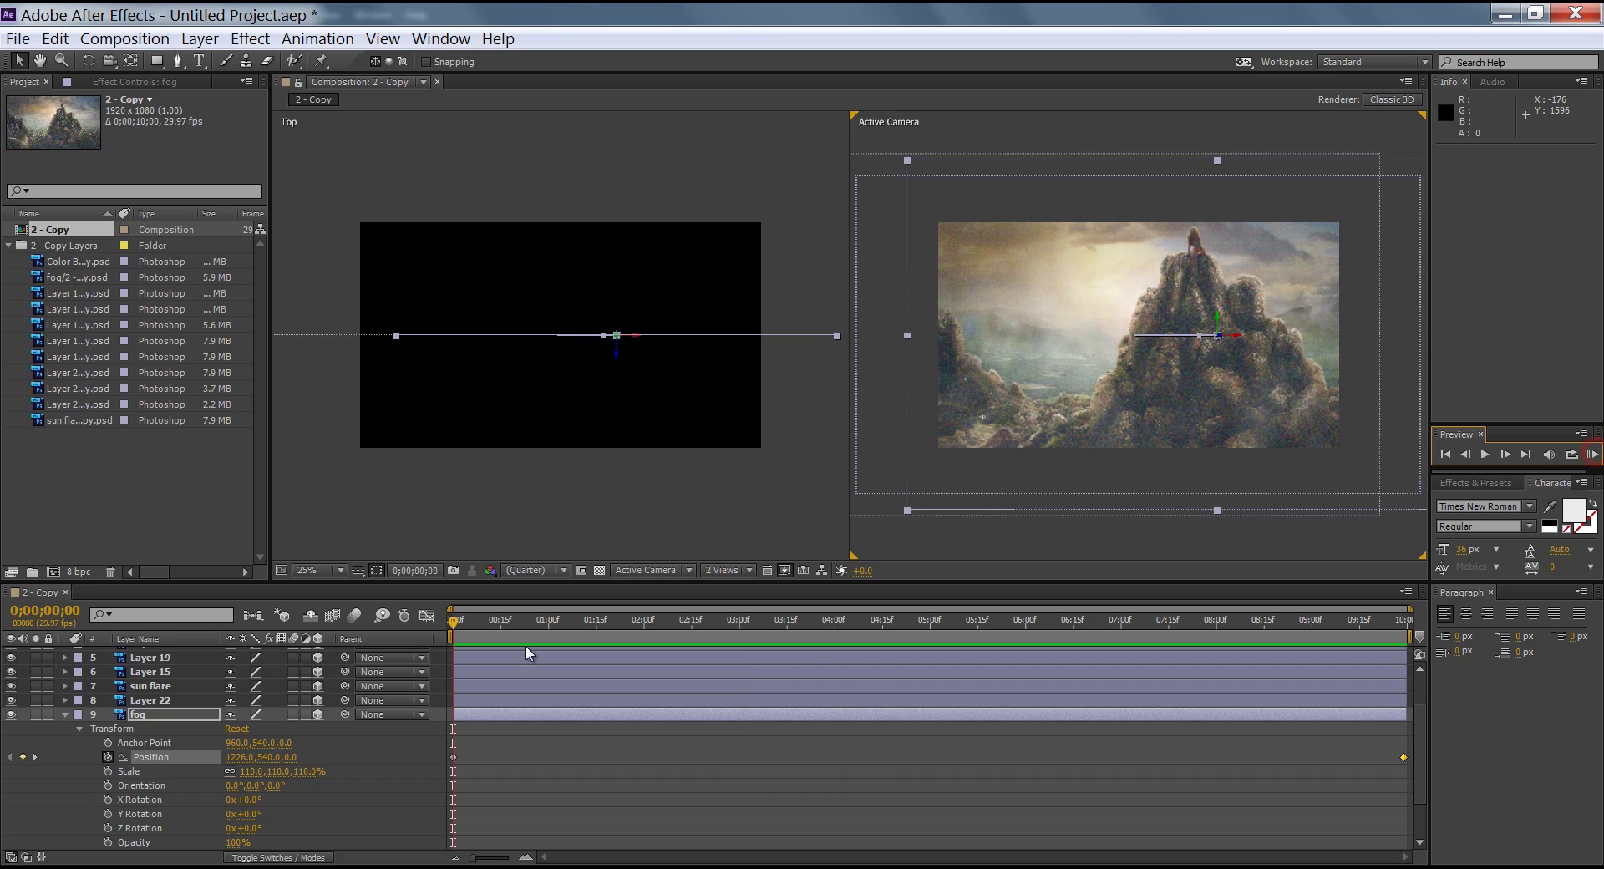
Collapse the fog layer, toggle the sun flare layer off and on to identify it, and expand its Transform properties, selecting Position.
{"action": "left_click", "coordinate": [65, 714]}
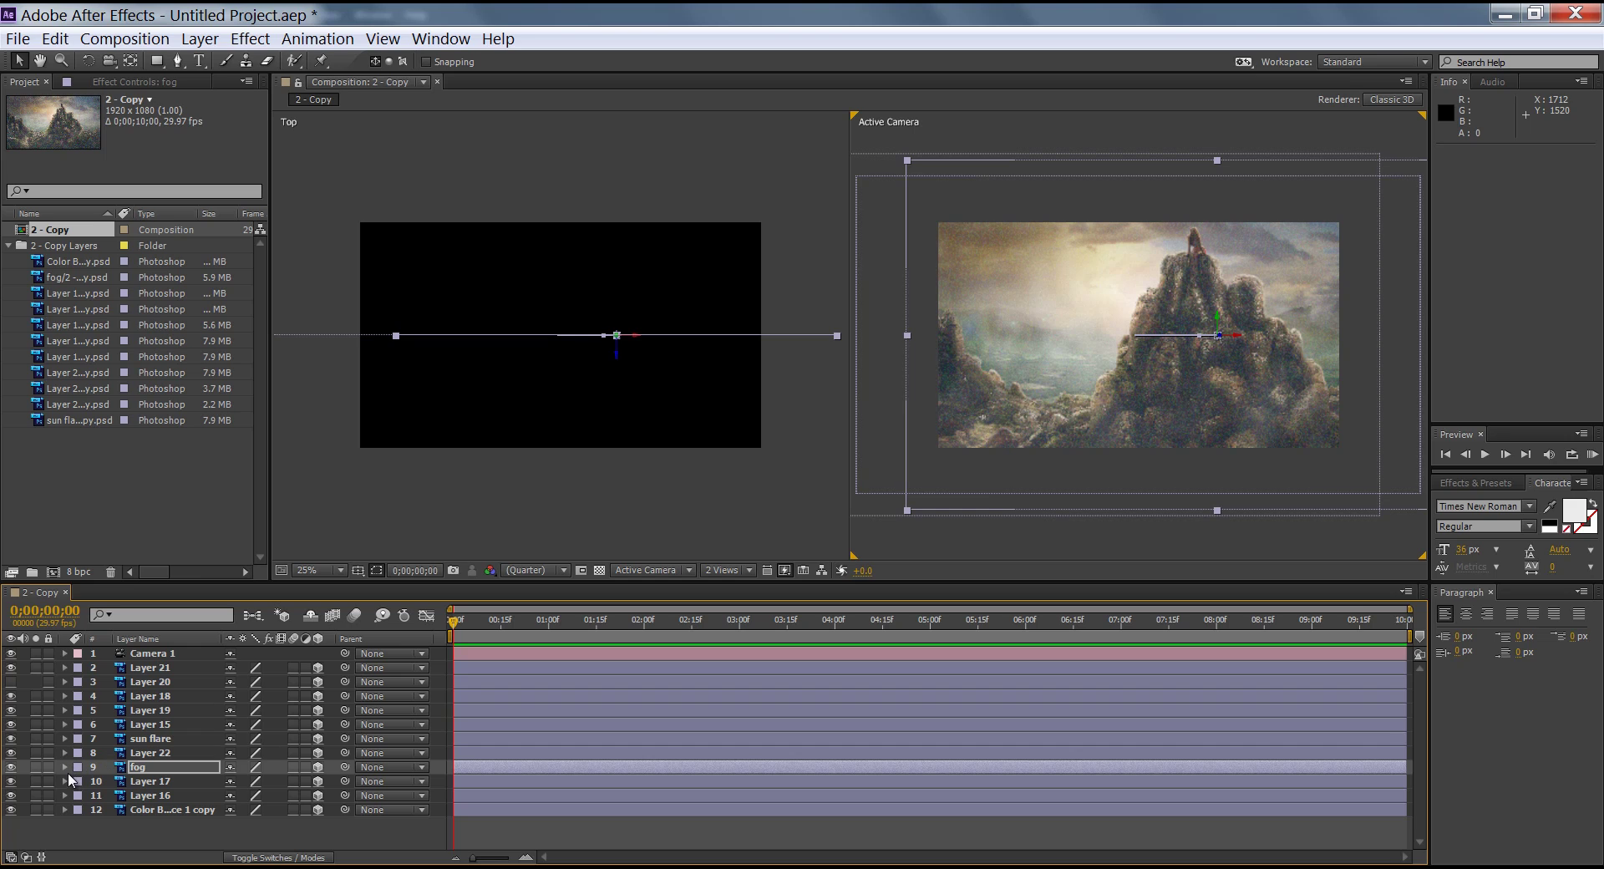
{"action": "left_click", "coordinate": [142, 738]}
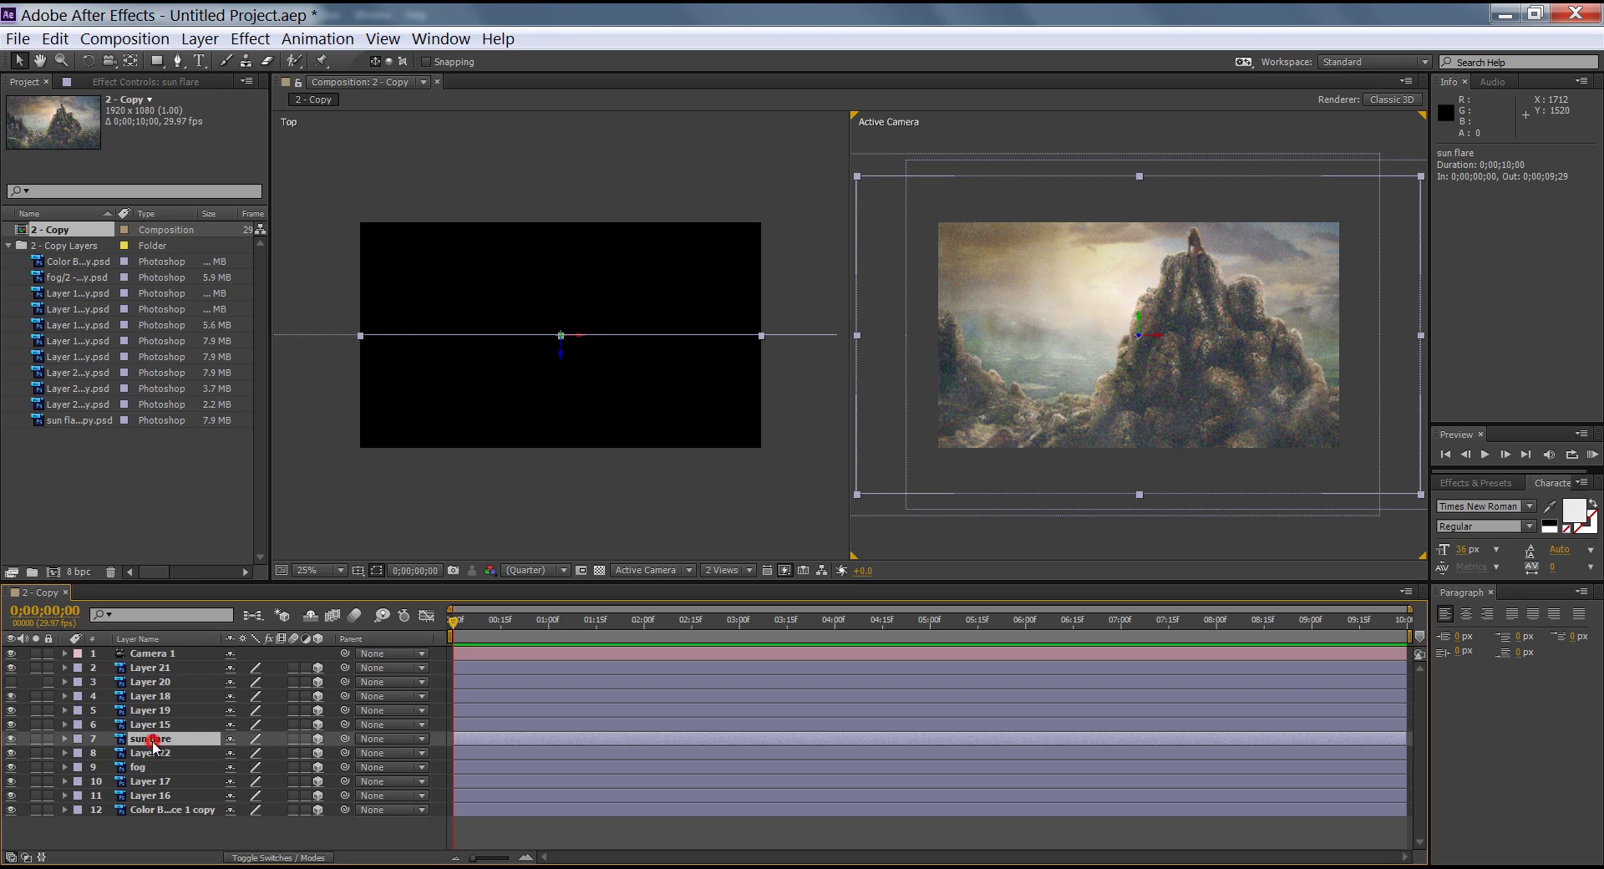
{"action": "left_click", "coordinate": [12, 738]}
{"action": "left_click", "coordinate": [12, 739]}
{"action": "left_click", "coordinate": [65, 738]}
{"action": "left_click", "coordinate": [97, 753]}
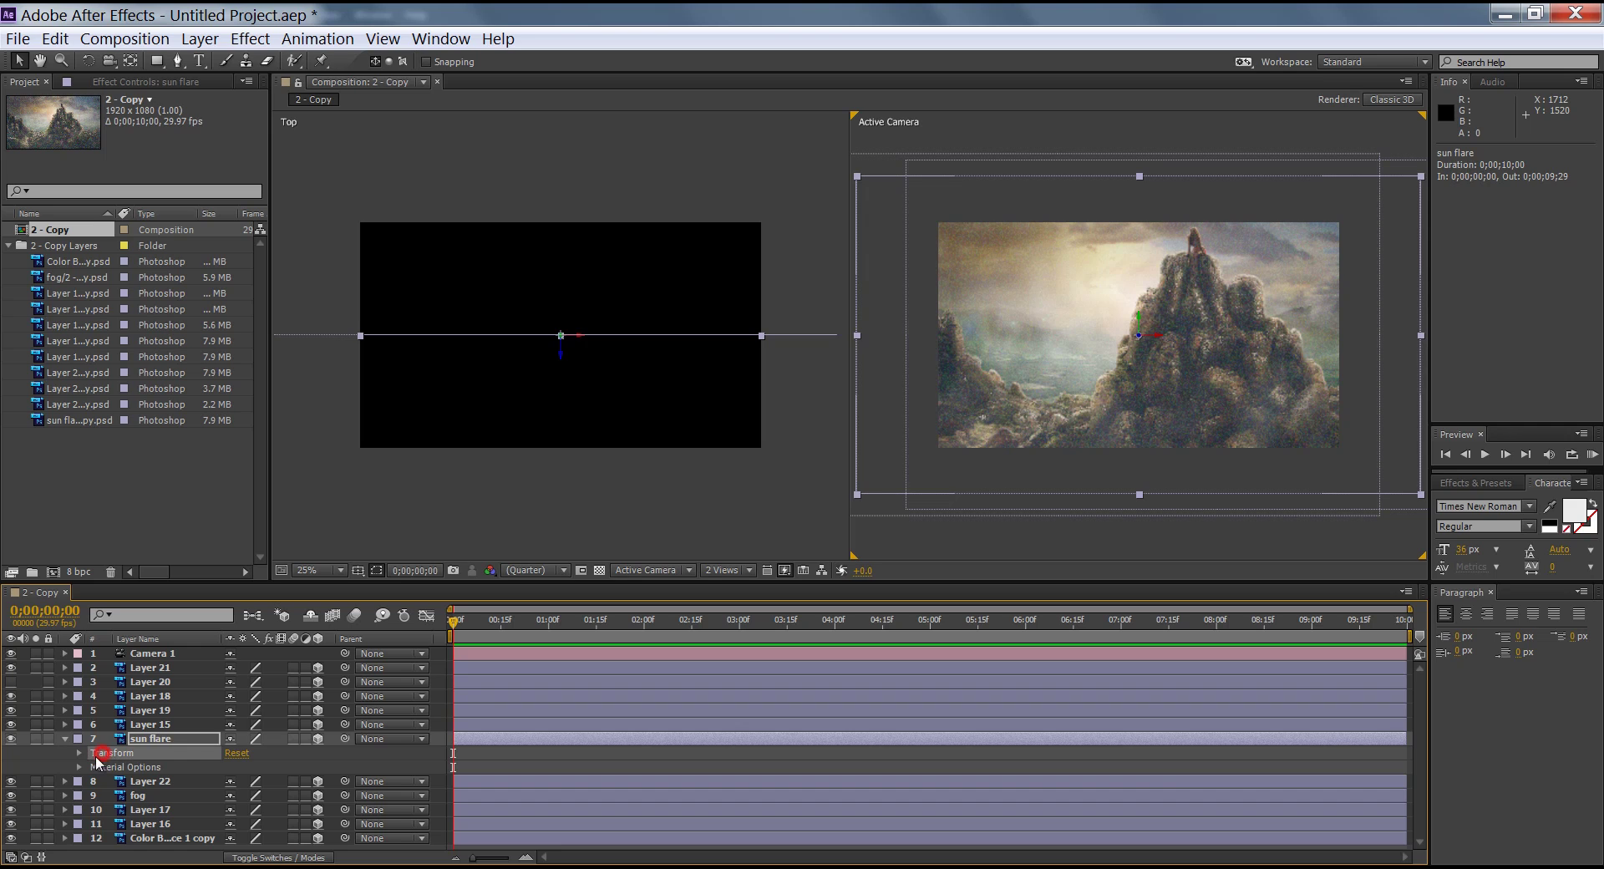
{"action": "left_click", "coordinate": [79, 753]}
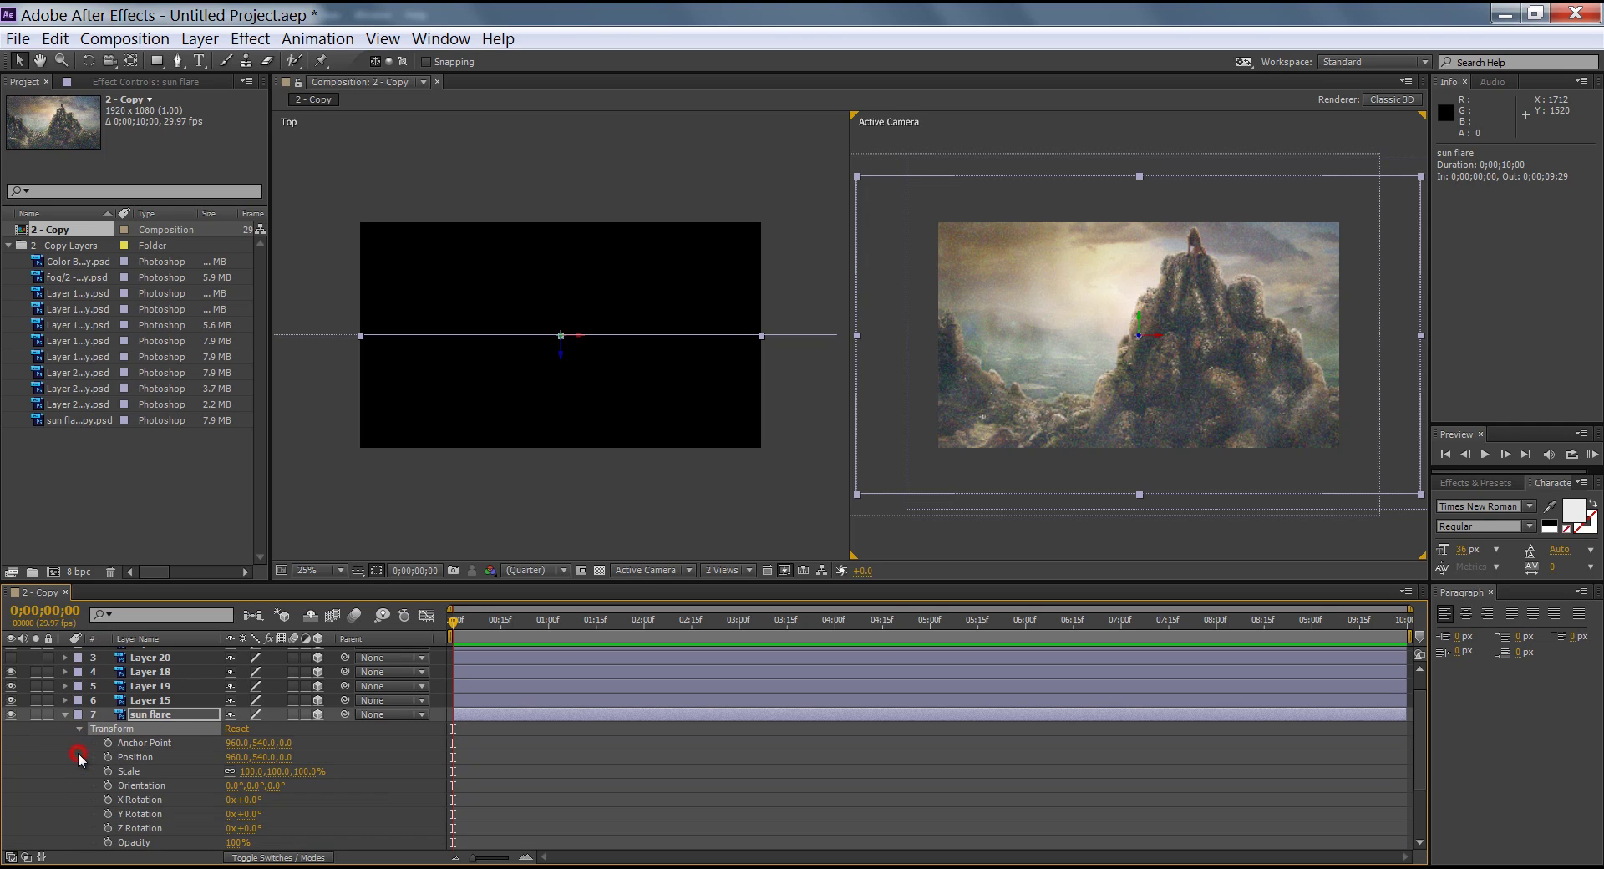
{"action": "left_click", "coordinate": [132, 755]}
Keyframe the sun flare layer's Y position at 619 on the first frame and 426 on the last frame, 0;00;09;29.
{"action": "left_click_drag", "start_coordinate": [452, 627], "coordinate": [385, 624]}
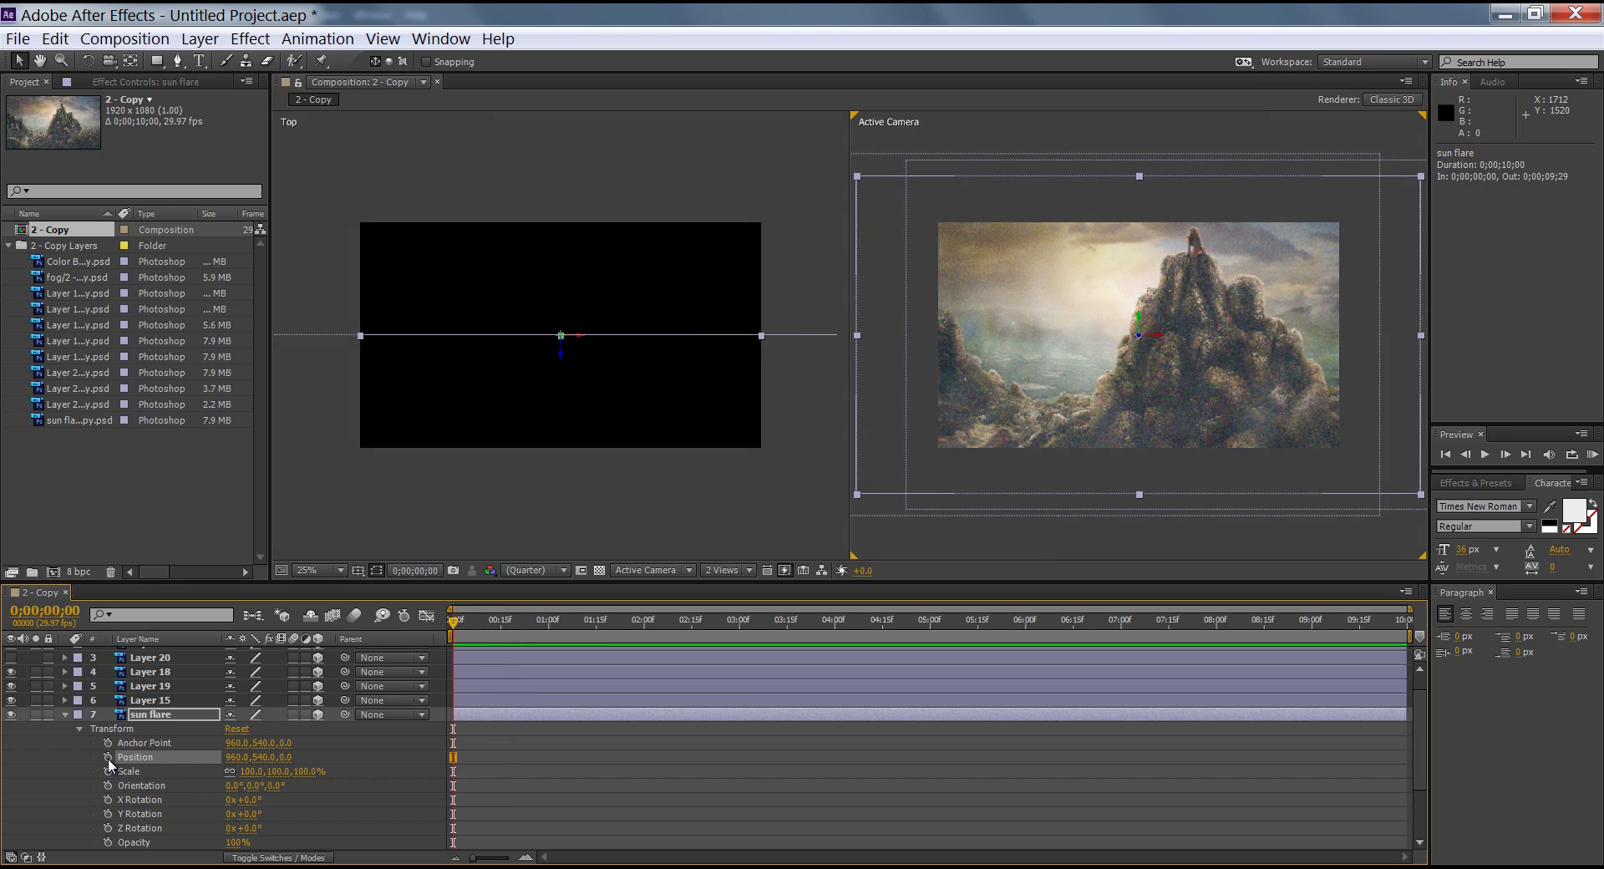
{"action": "left_click_drag", "start_coordinate": [259, 758], "coordinate": [415, 670]}
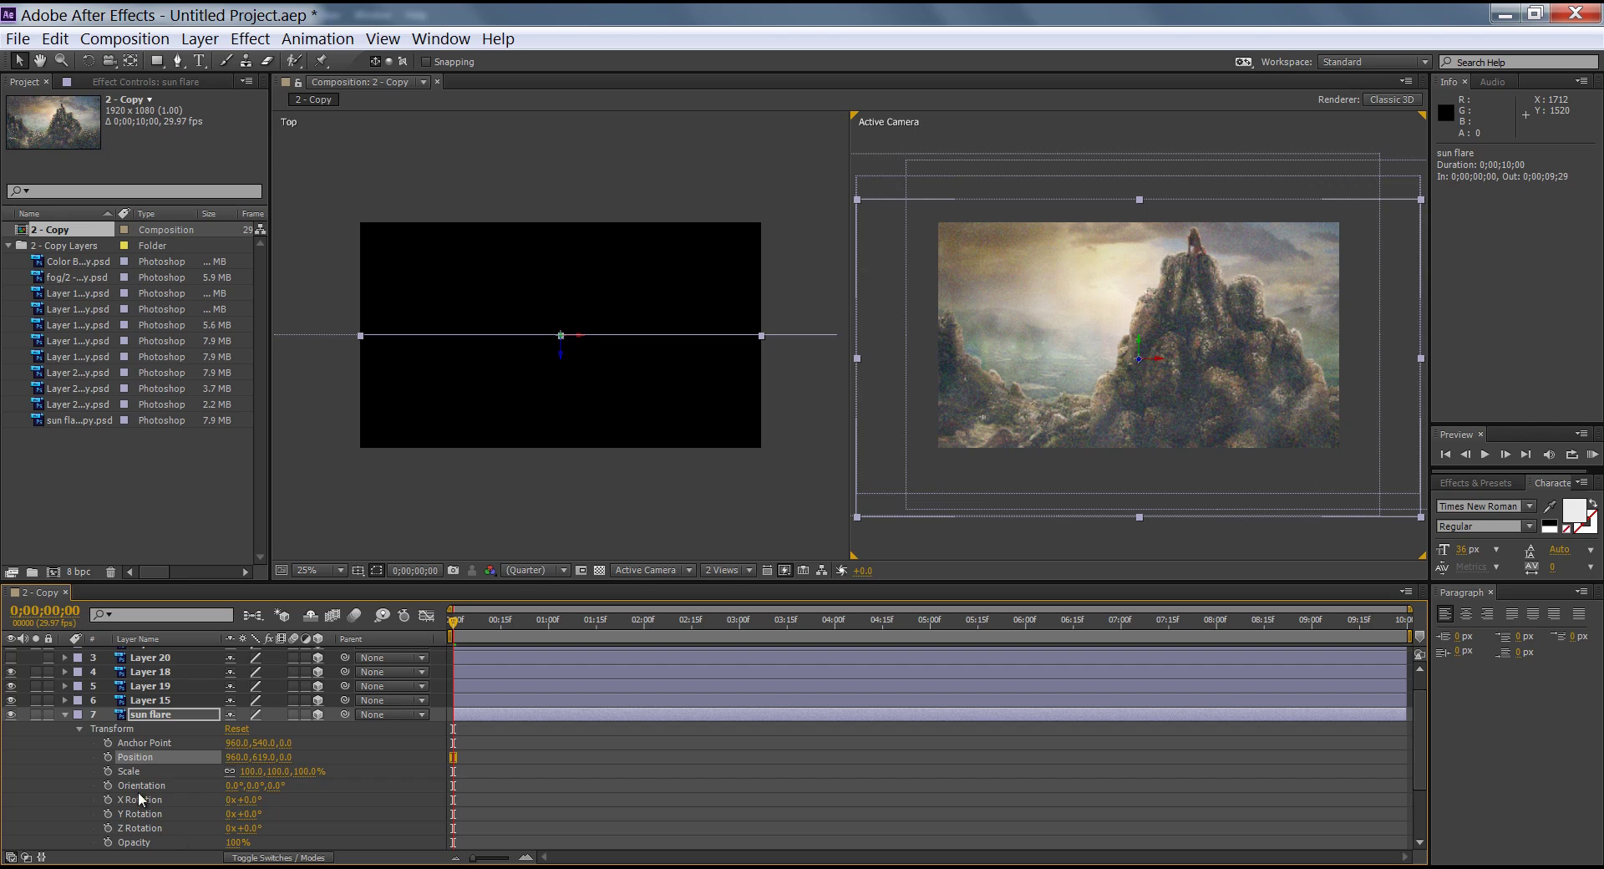
{"action": "left_click", "coordinate": [108, 757]}
{"action": "left_click_drag", "start_coordinate": [453, 628], "coordinate": [1405, 623]}
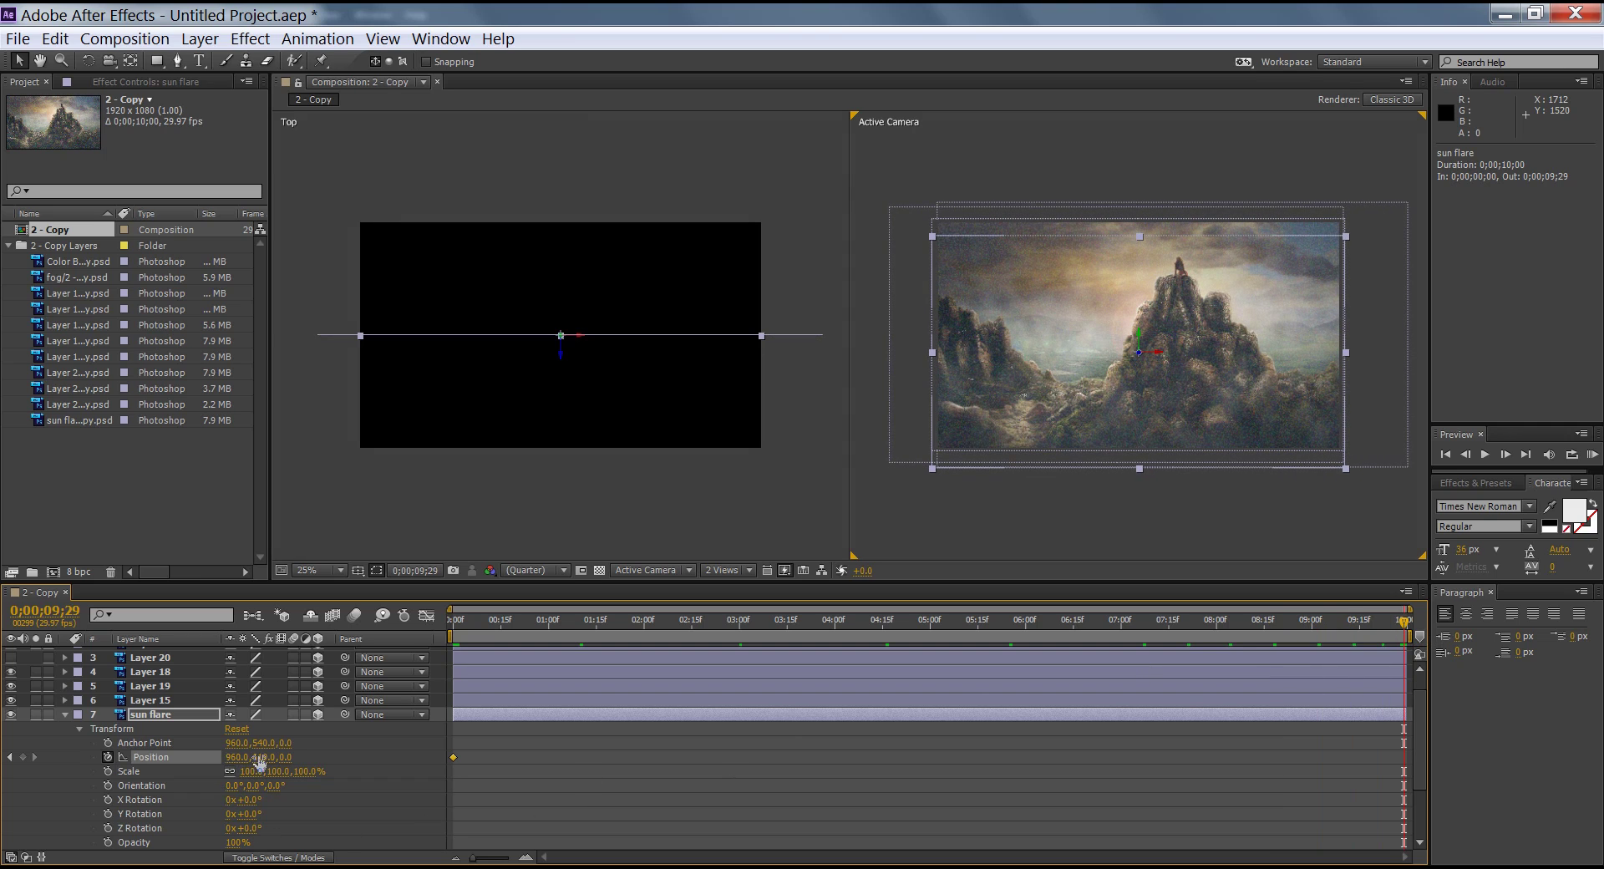
{"action": "left_click_drag", "start_coordinate": [259, 757], "coordinate": [109, 792]}
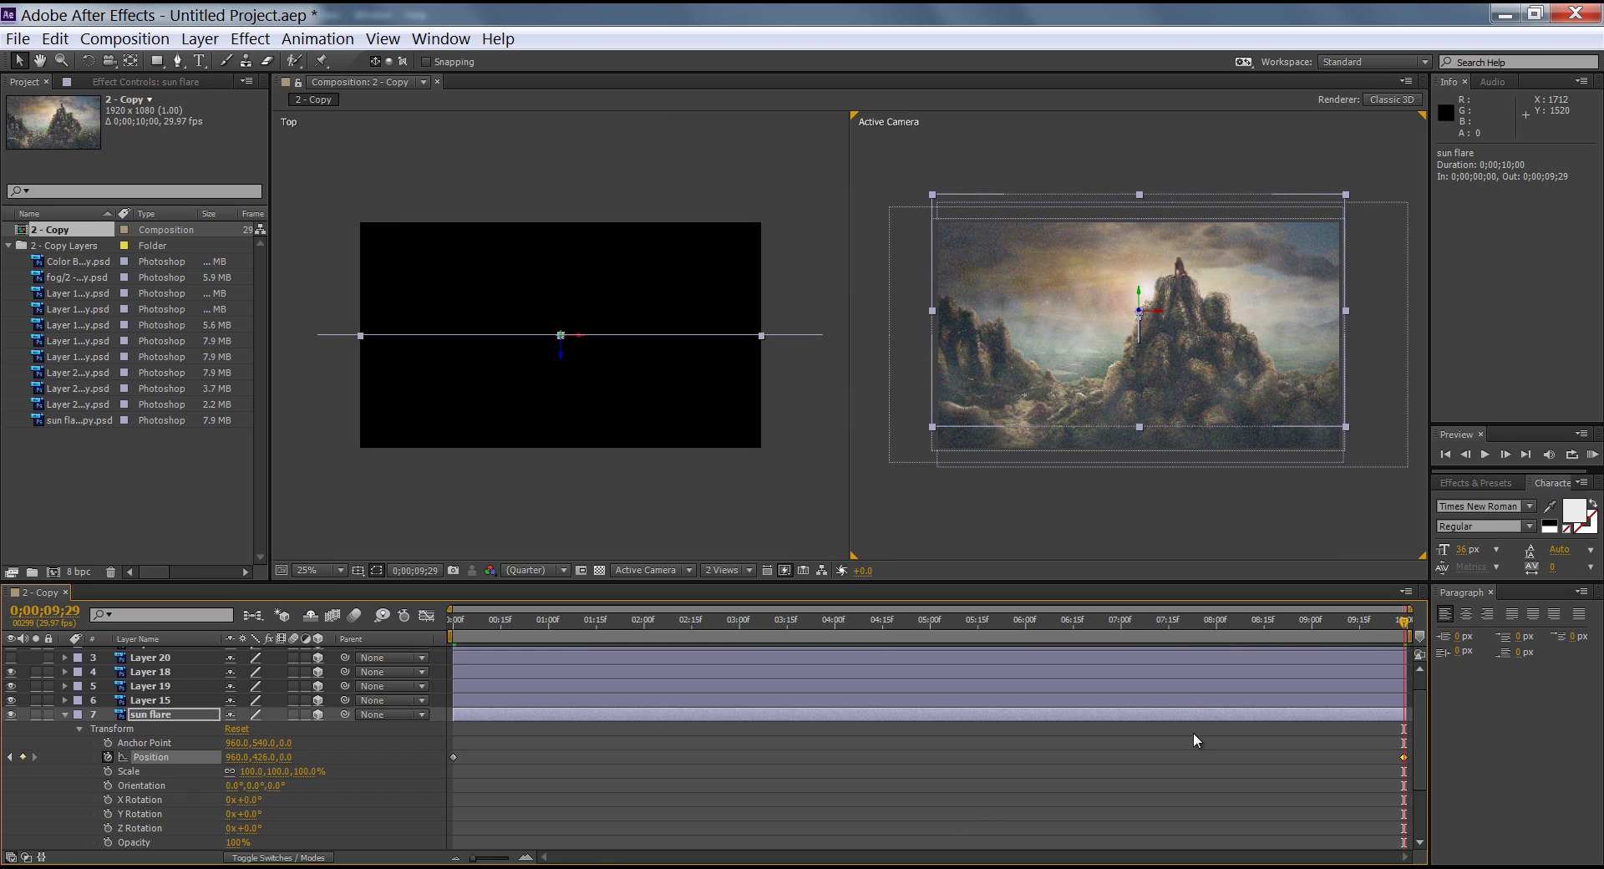
Return to the first frame, deselect the layer and run a RAM preview to check the sun flare movement.
{"action": "left_click_drag", "start_coordinate": [1378, 628], "coordinate": [368, 643]}
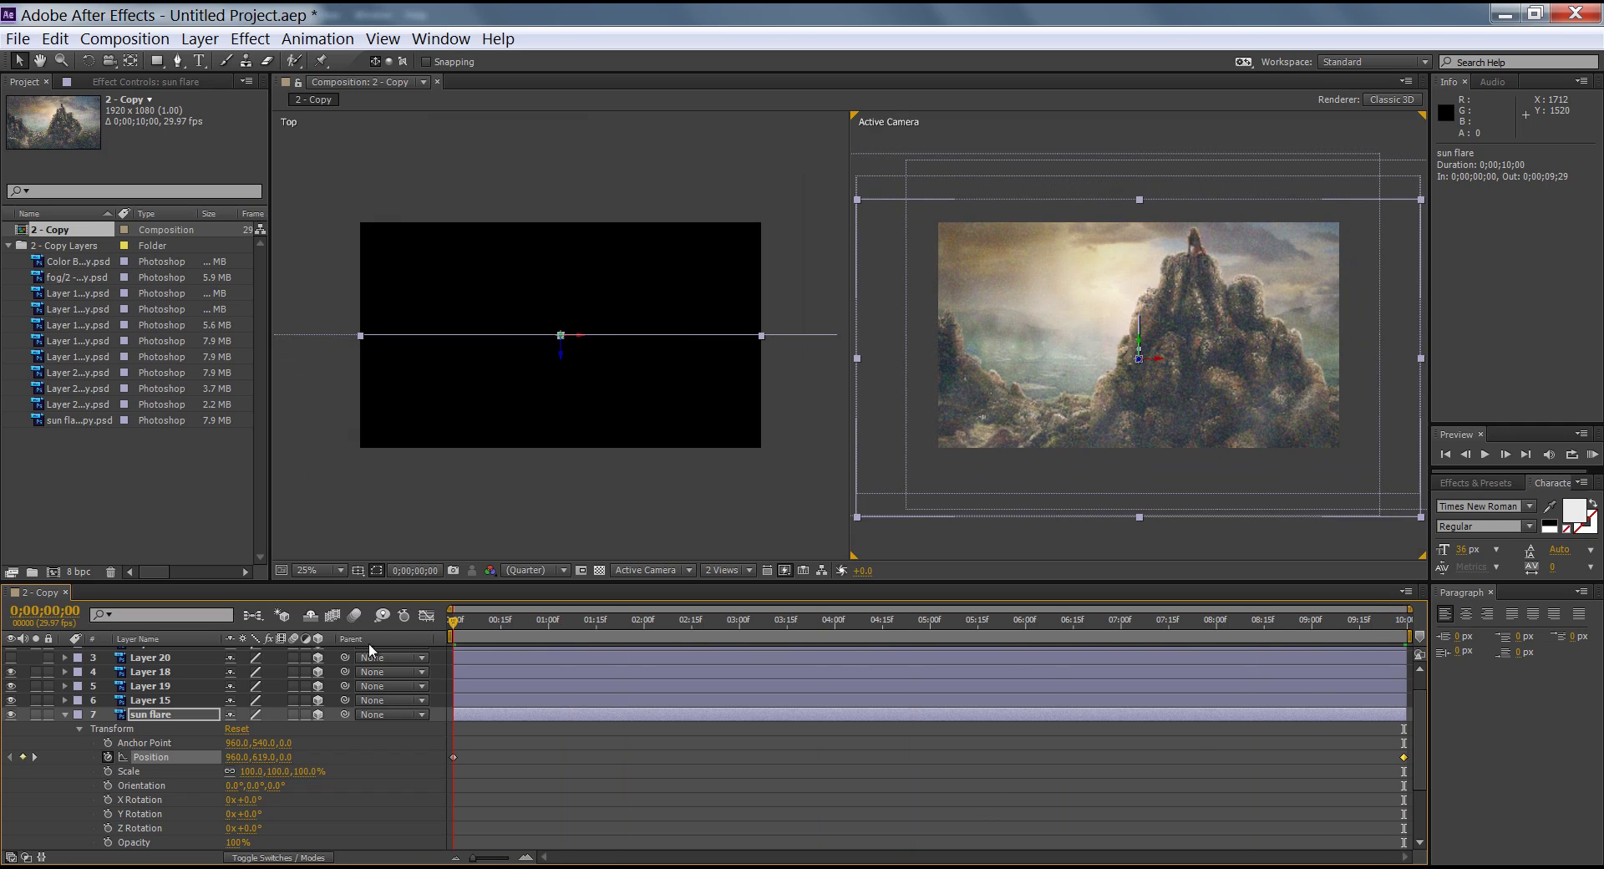
{"action": "left_click", "coordinate": [988, 540]}
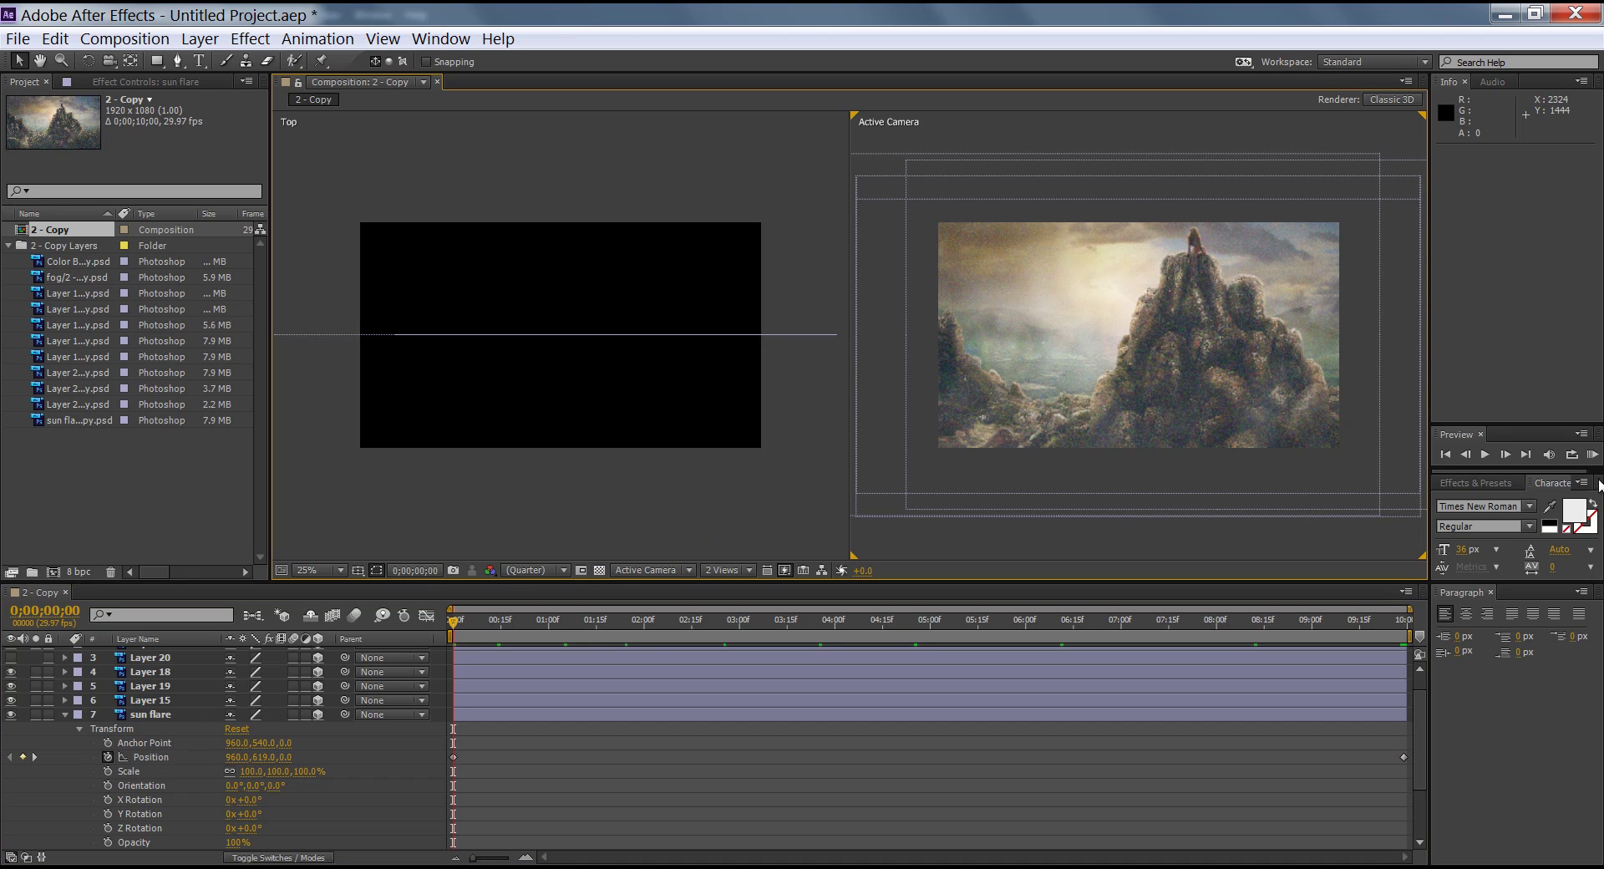
{"action": "left_click", "coordinate": [1592, 455]}
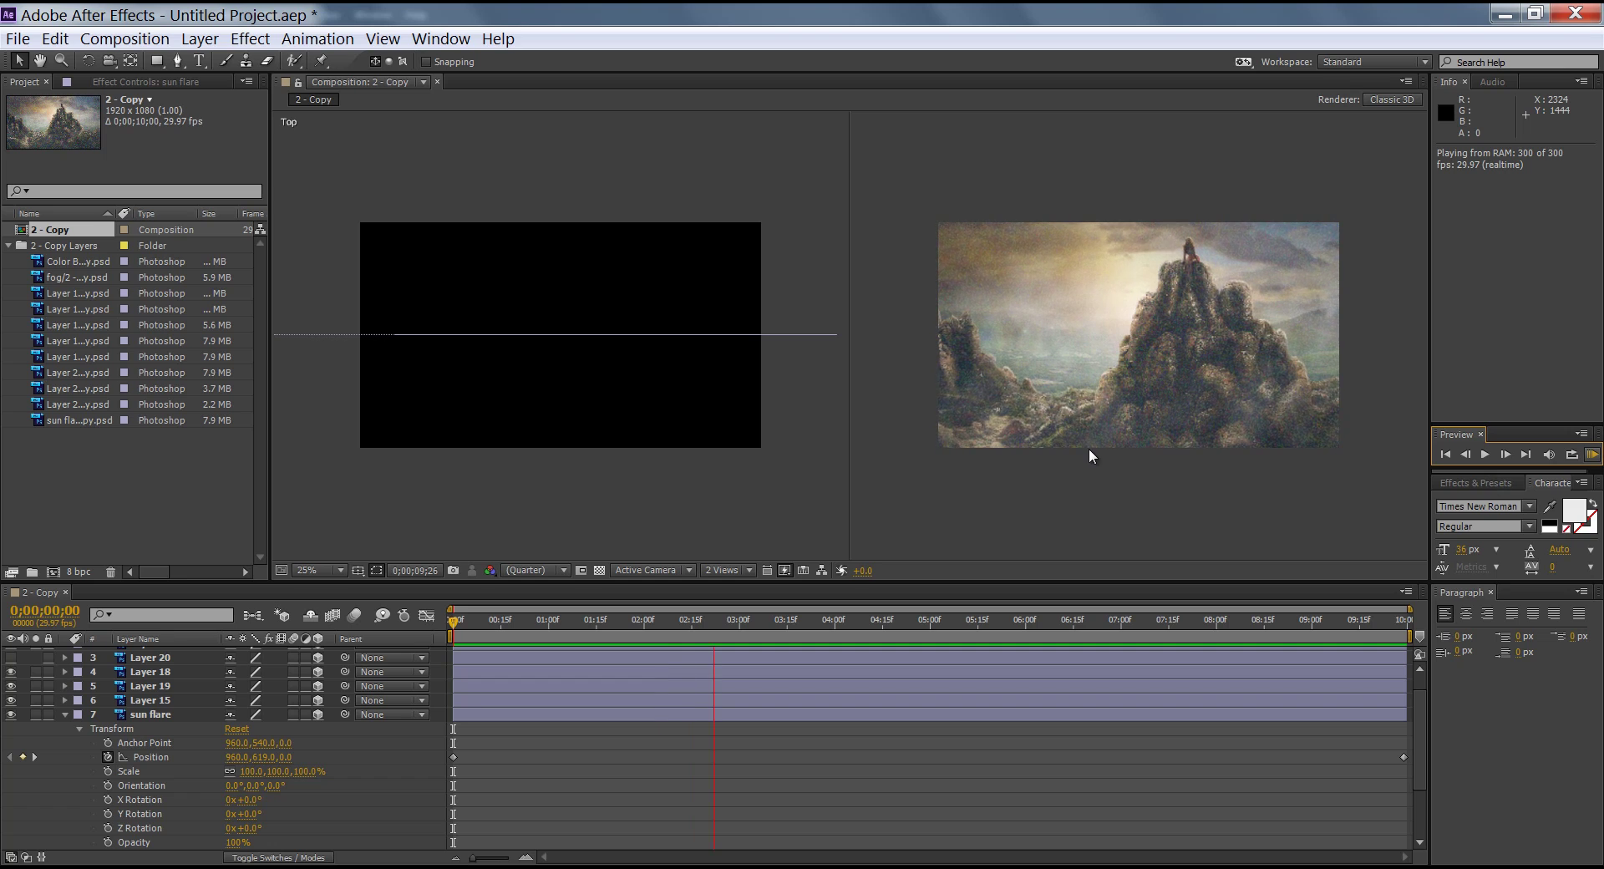
{"action": "left_click", "coordinate": [1484, 454]}
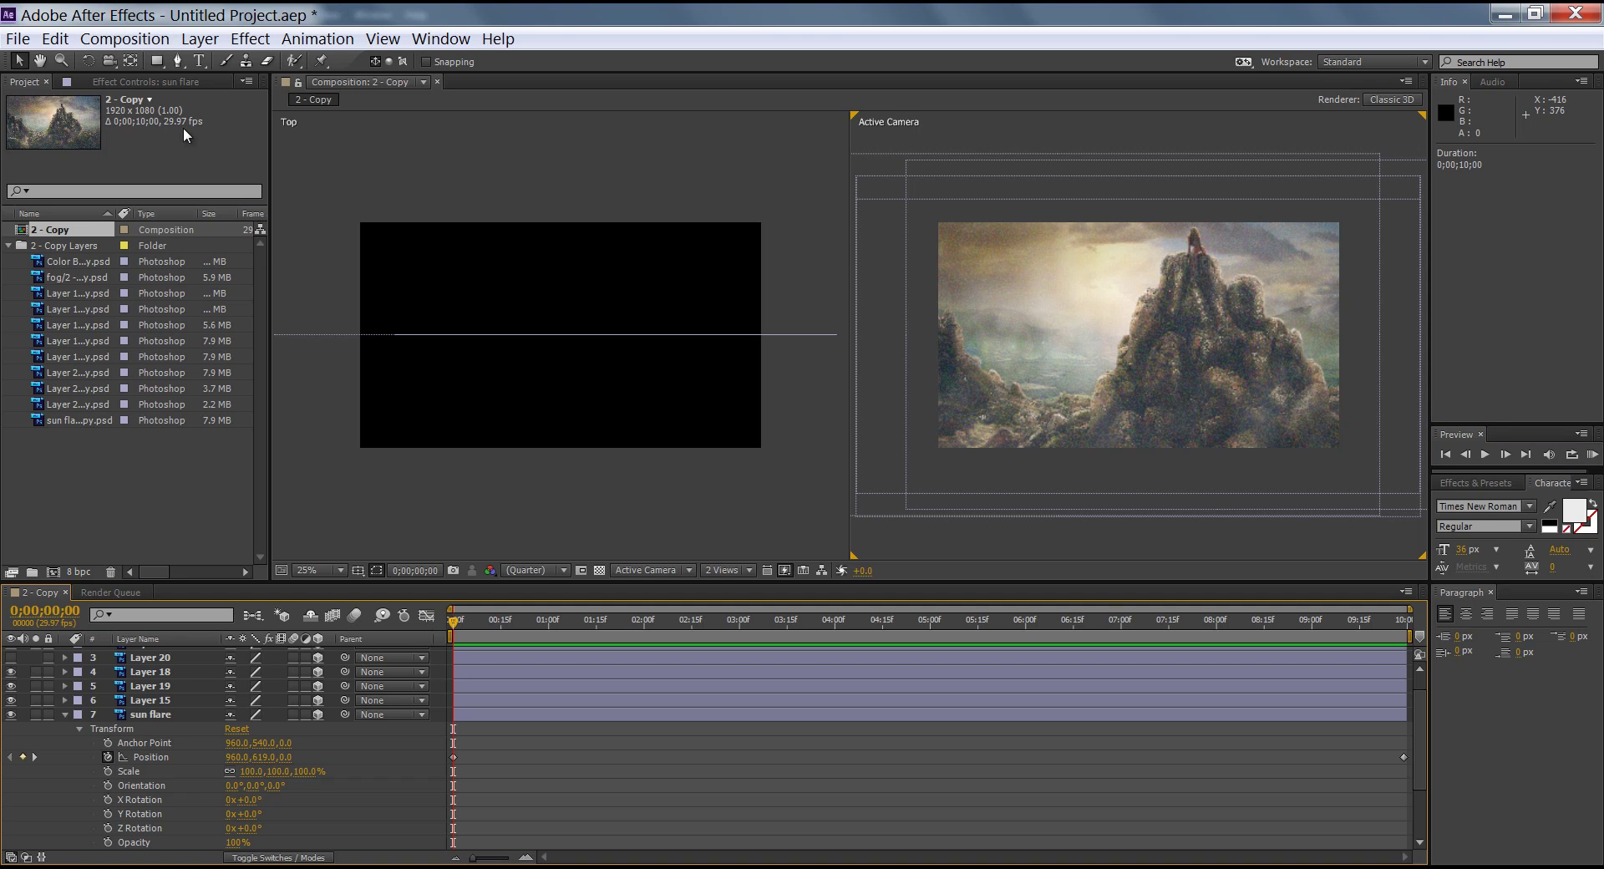
Add the 2 - Copy composition to the render queue and try to start the render.
{"action": "left_click", "coordinate": [135, 40]}
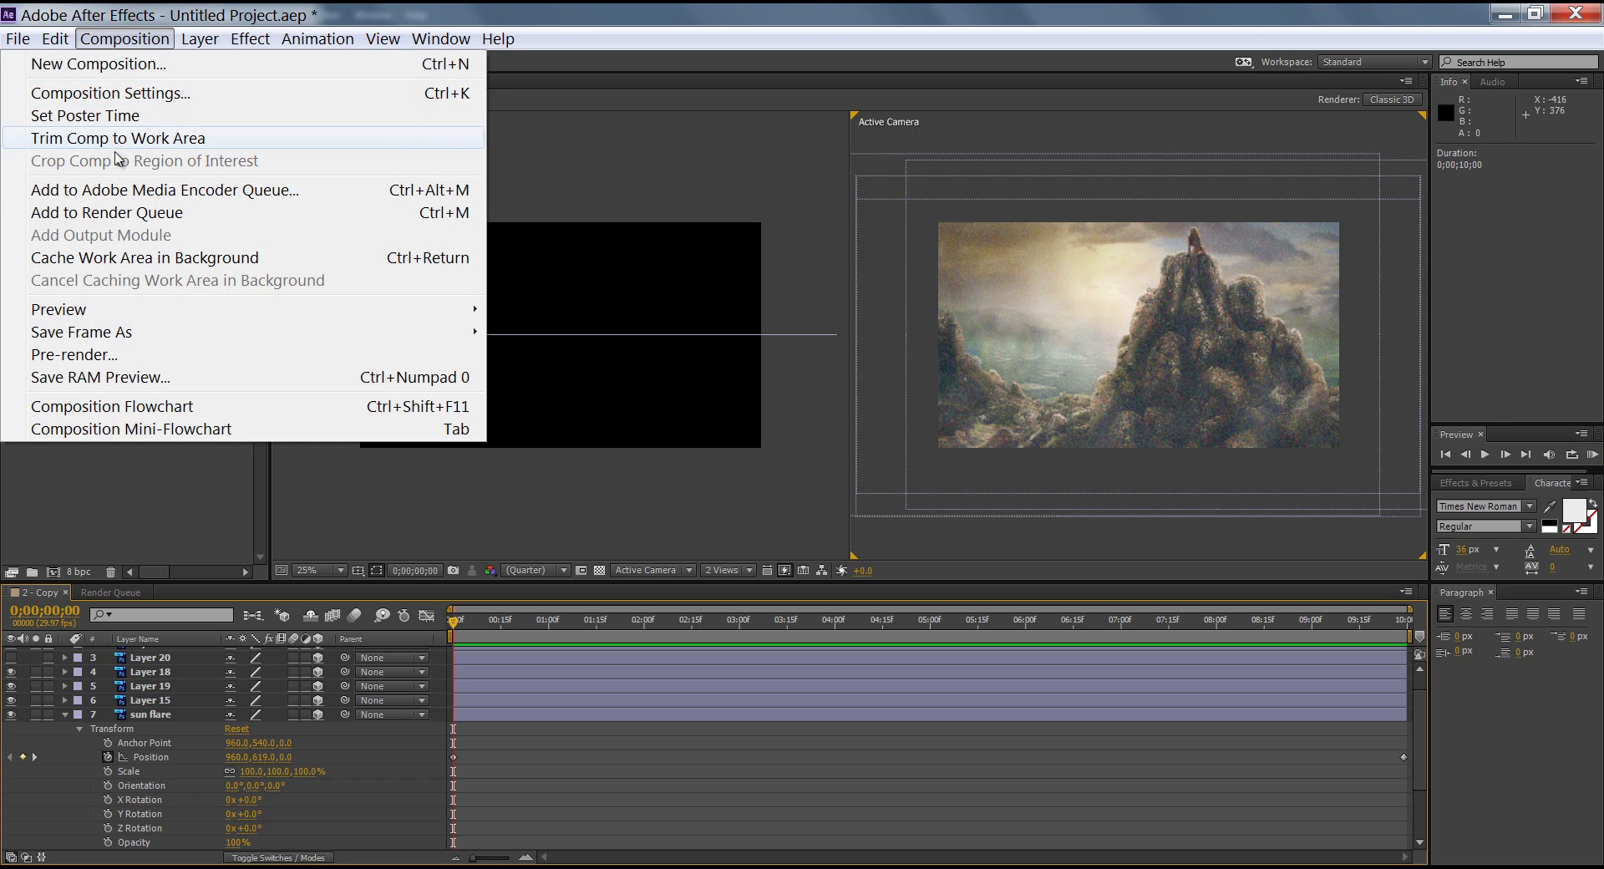
{"action": "left_click", "coordinate": [106, 218]}
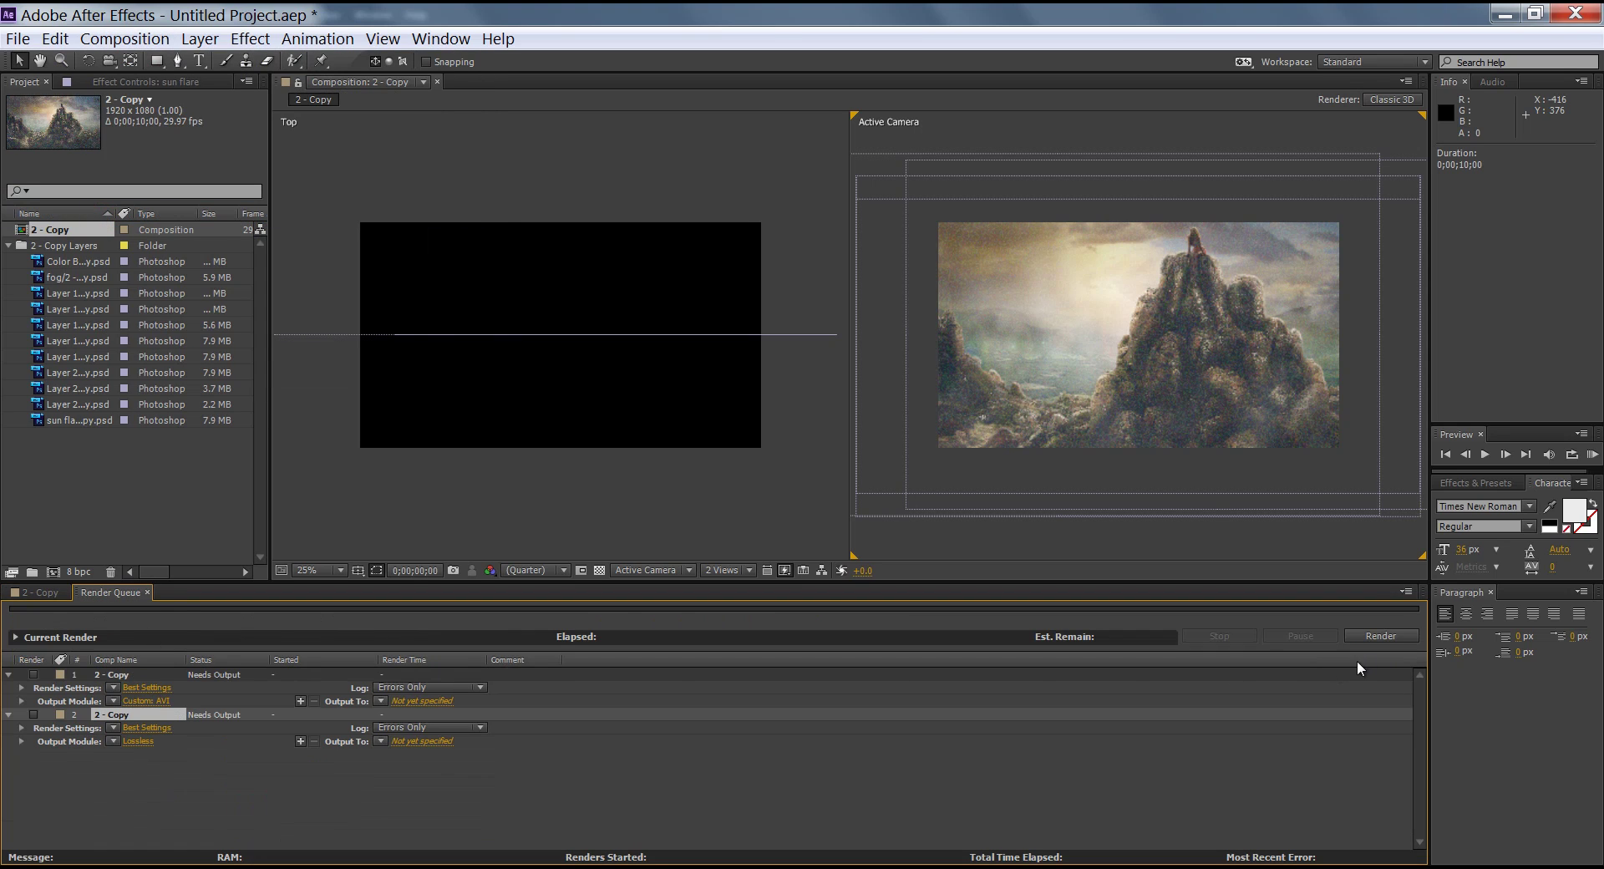
{"action": "left_click", "coordinate": [1382, 635]}
{"action": "left_click", "coordinate": [922, 560]}
Set the first queued item's output to 2 - Copy.avi on the Desktop and start rendering.
{"action": "left_click", "coordinate": [417, 701]}
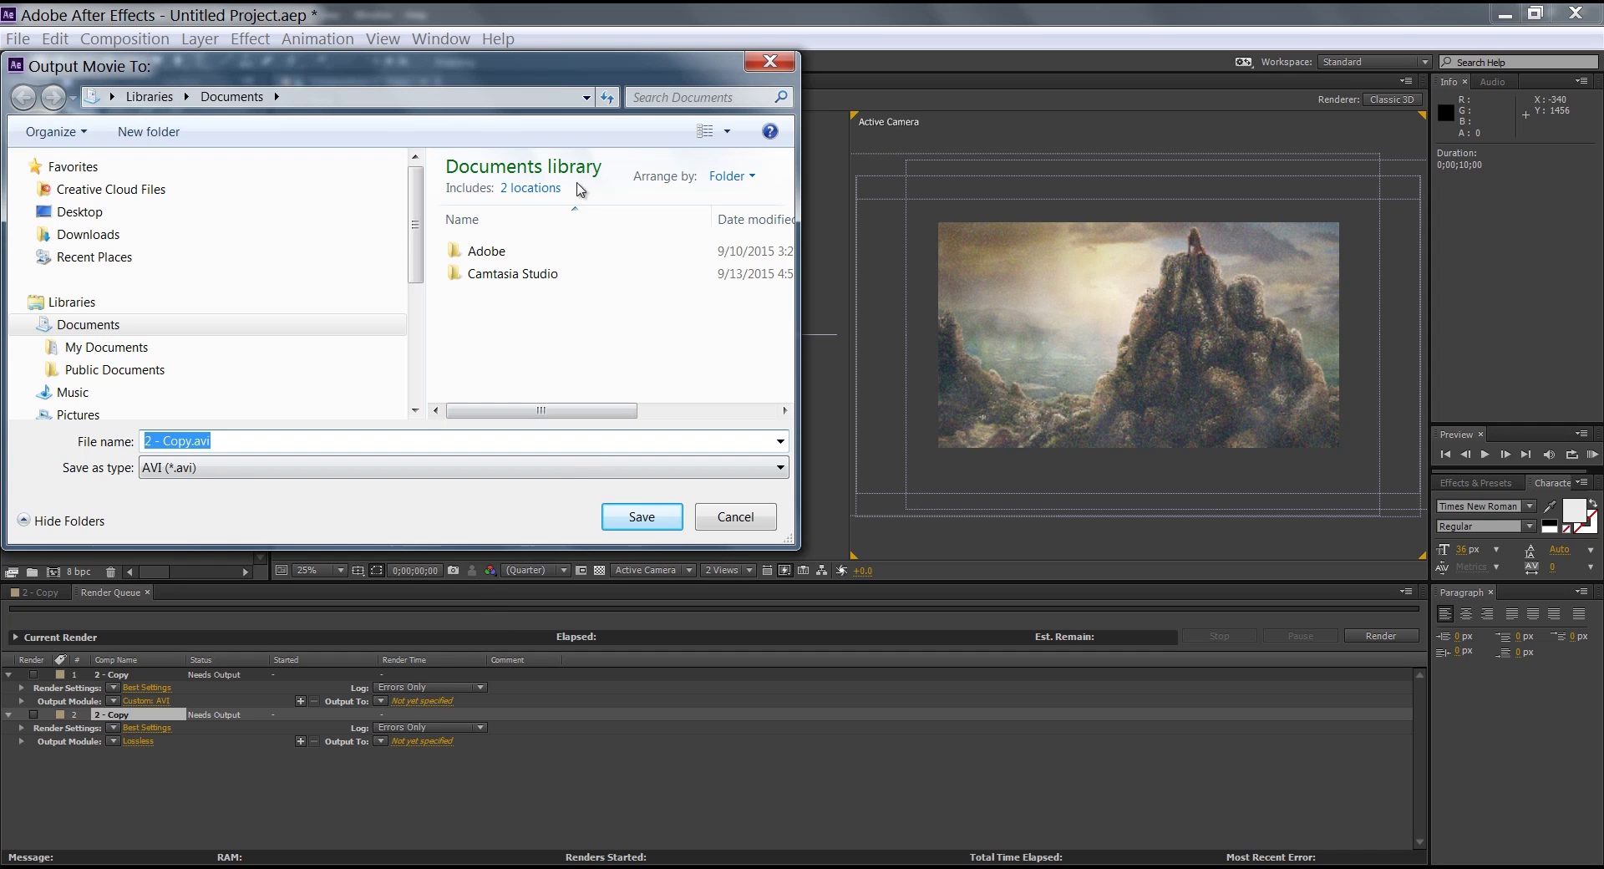
{"action": "left_click_drag", "start_coordinate": [554, 84], "coordinate": [607, 74]}
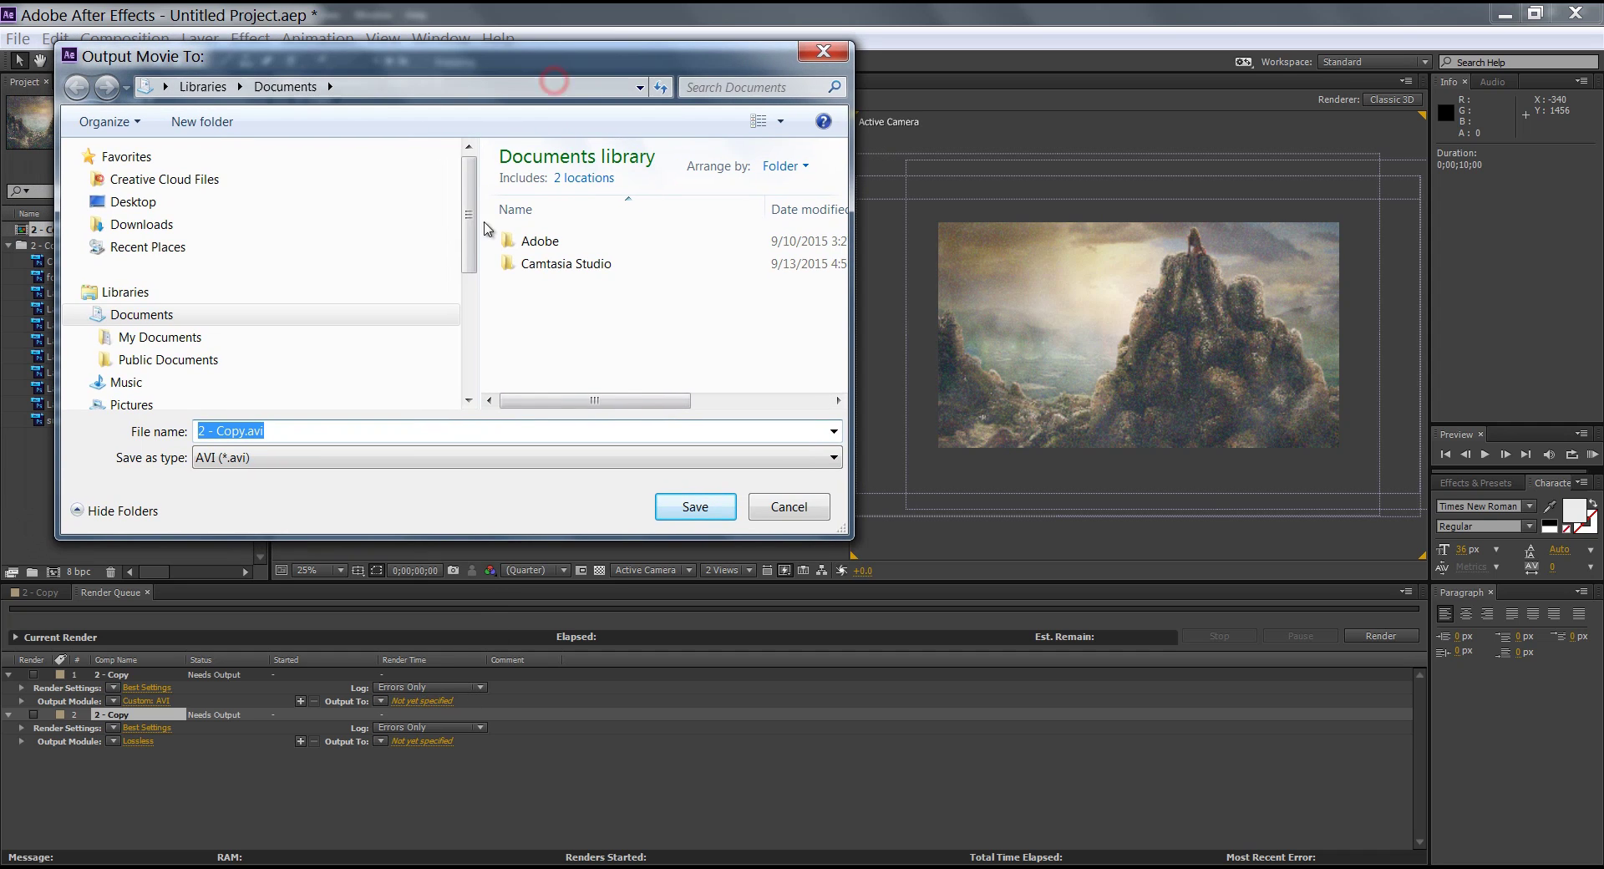
{"action": "mouse_move", "coordinate": [465, 234]}
{"action": "left_mouse_down"}
{"action": "mouse_move", "coordinate": [470, 265]}
{"action": "mouse_move", "coordinate": [464, 223]}
{"action": "left_mouse_up"}
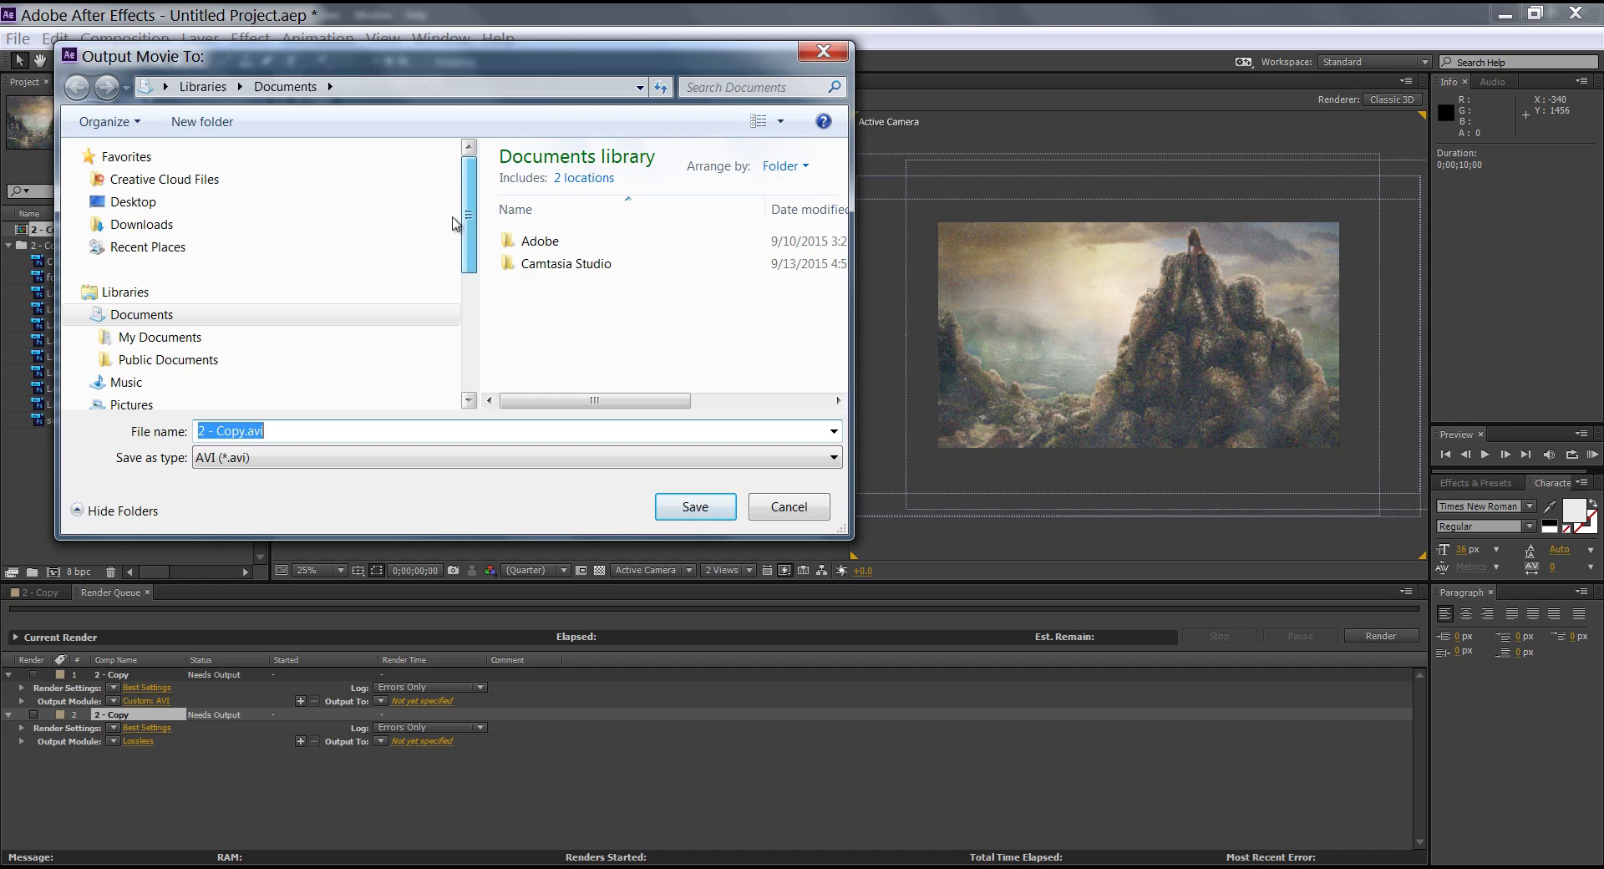
{"action": "left_click", "coordinate": [156, 205]}
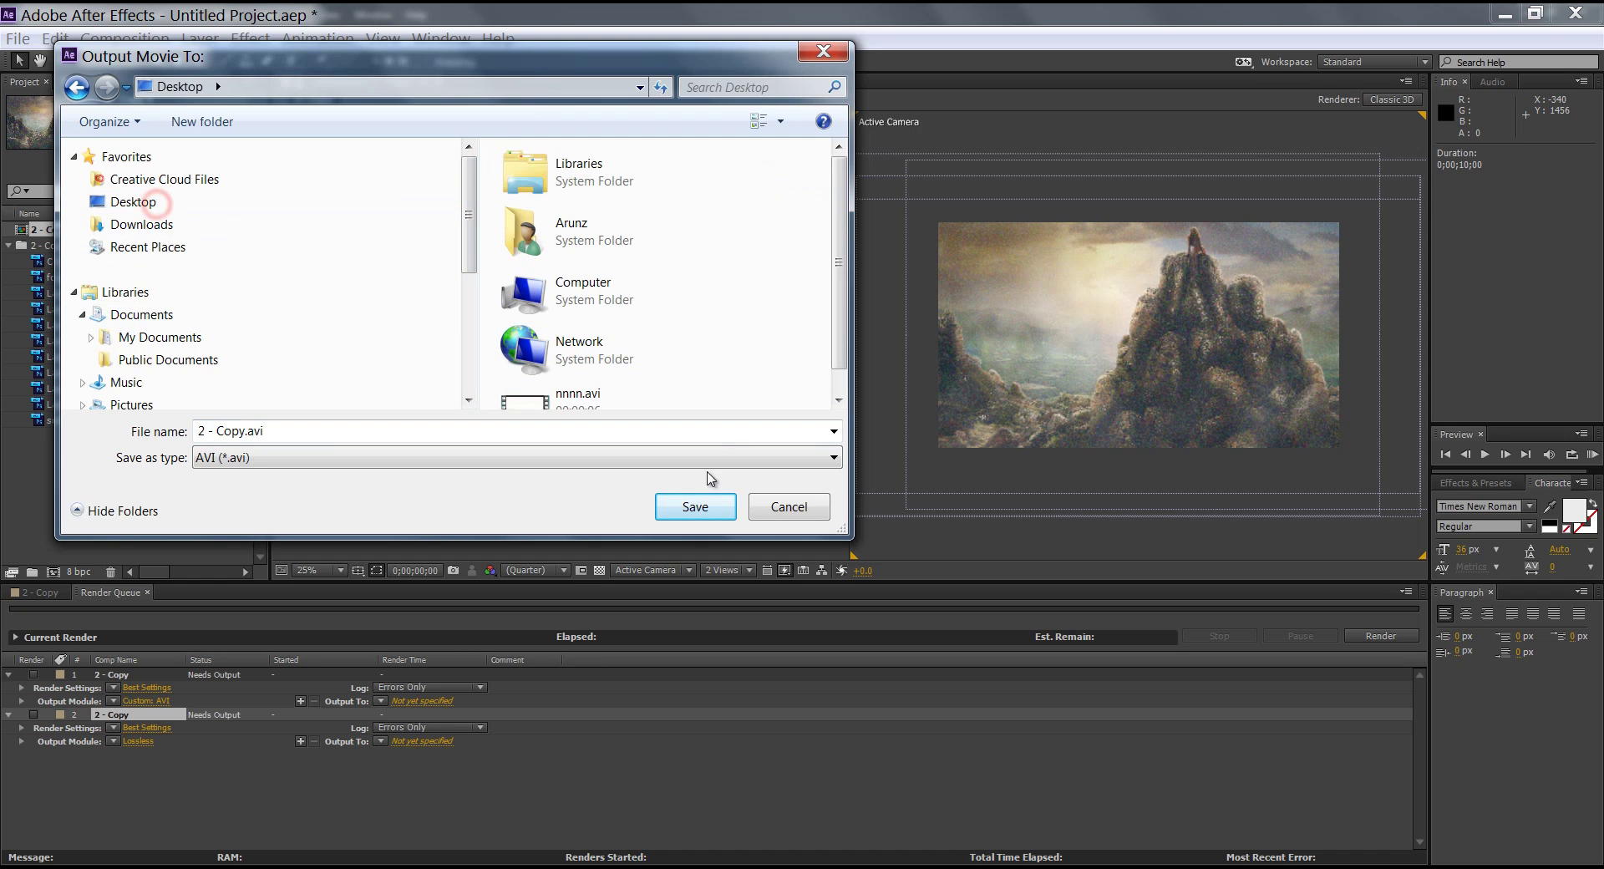
{"action": "left_click", "coordinate": [700, 506]}
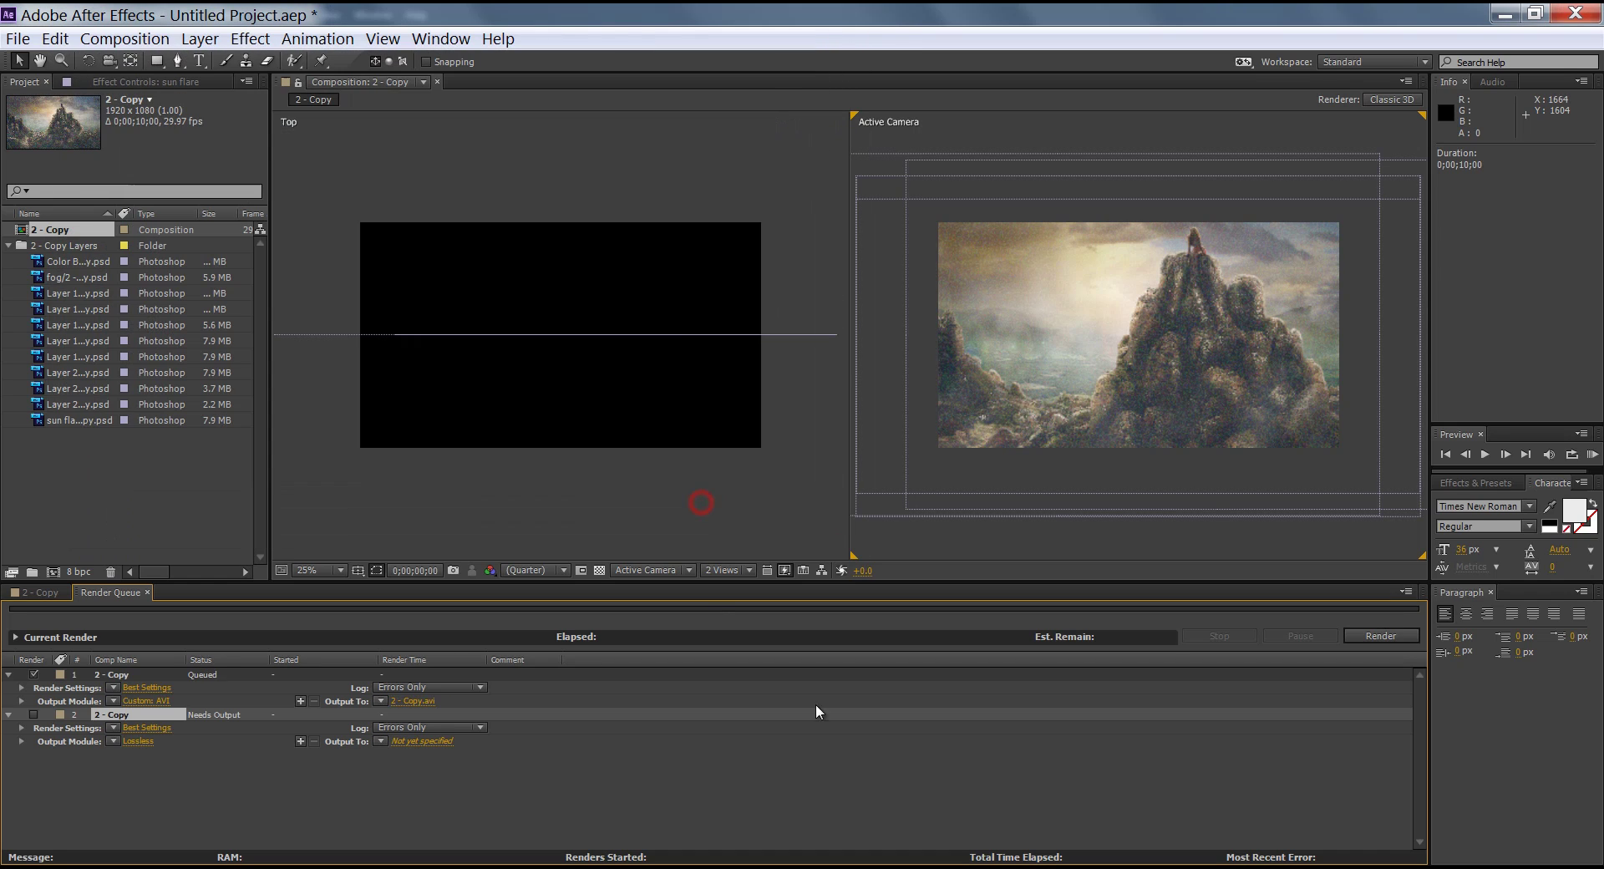
{"action": "left_click", "coordinate": [1361, 633]}
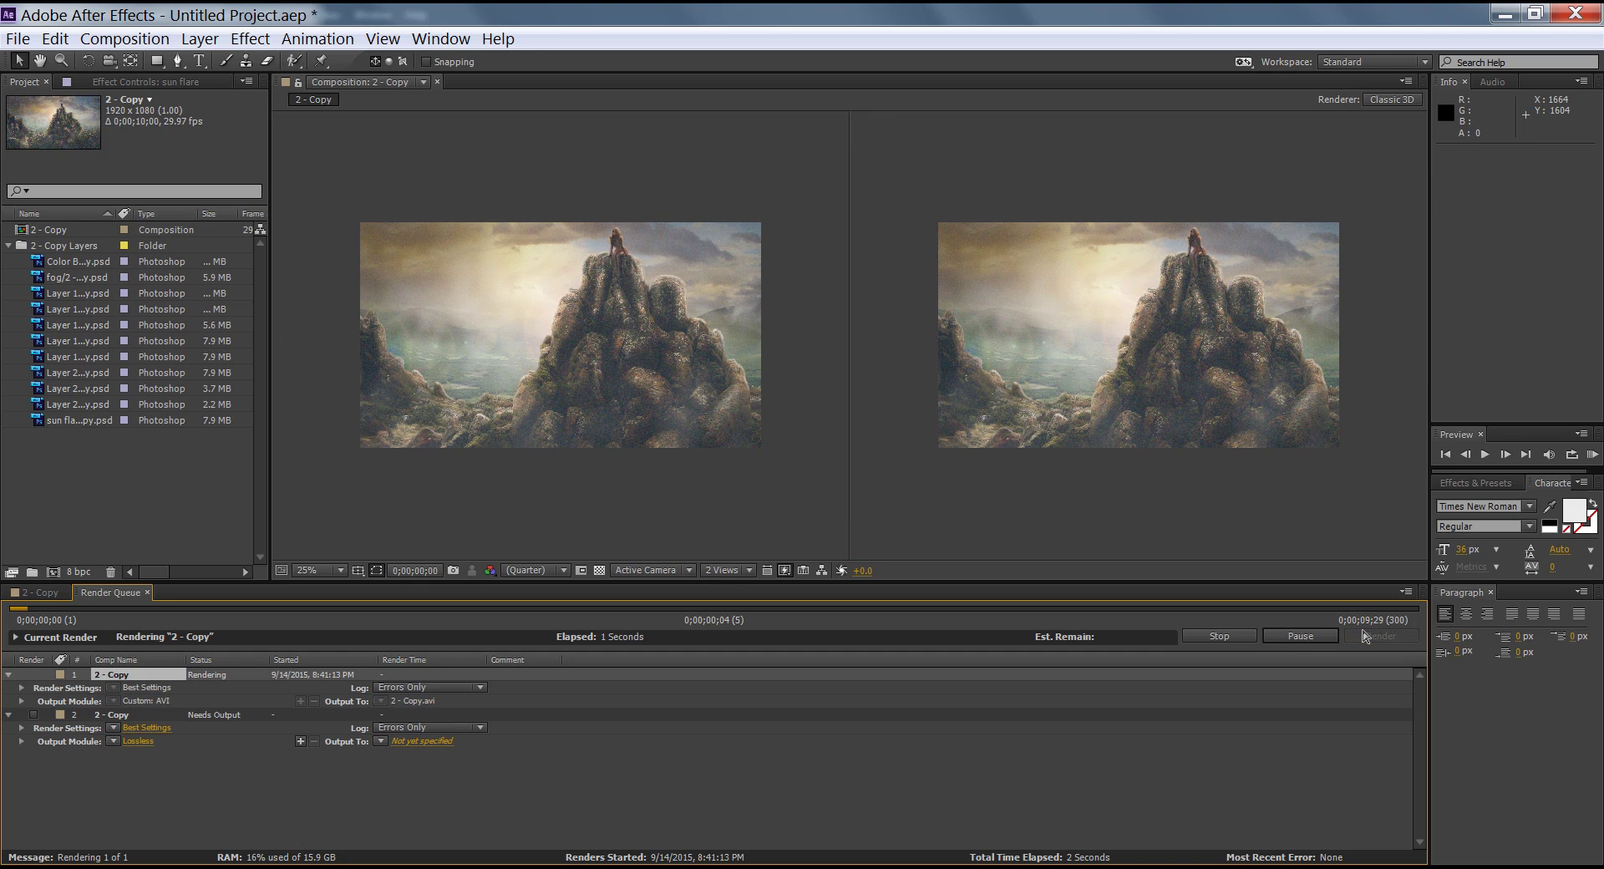